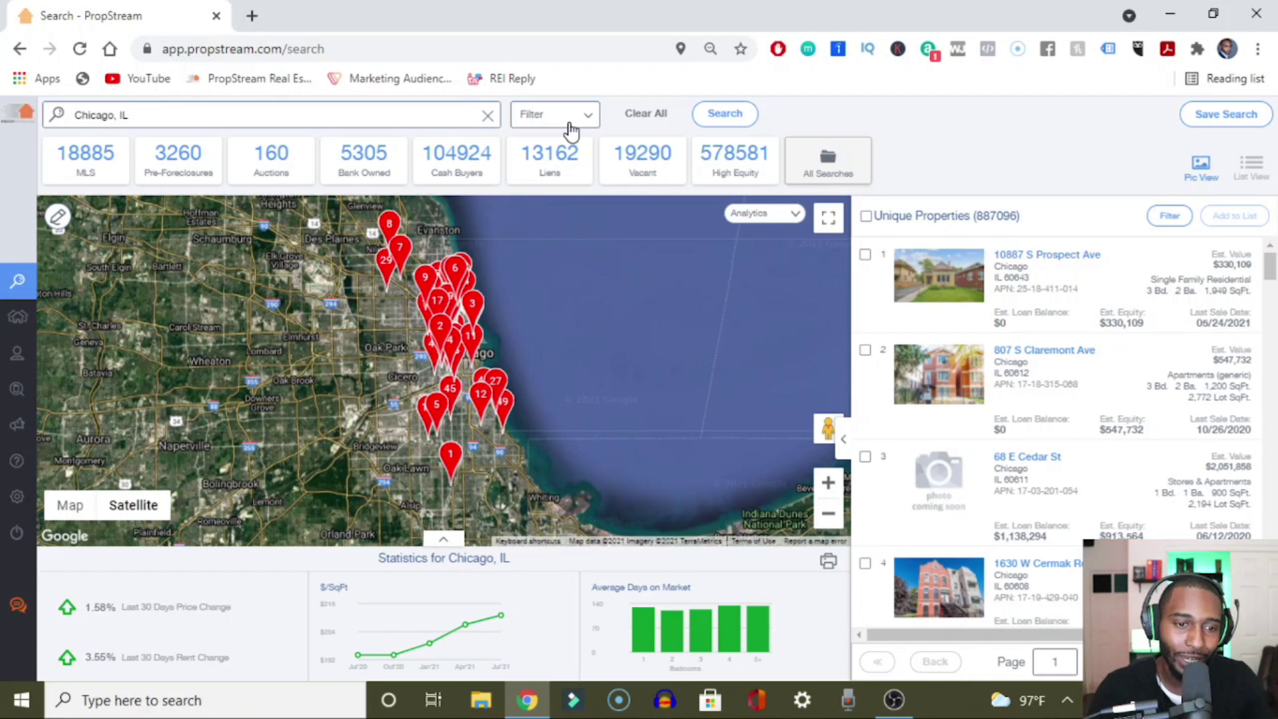
Step: Filter the Chicago, IL search to properties that are not owner occupied and have Vacant occupancy status
left_click(570, 131)
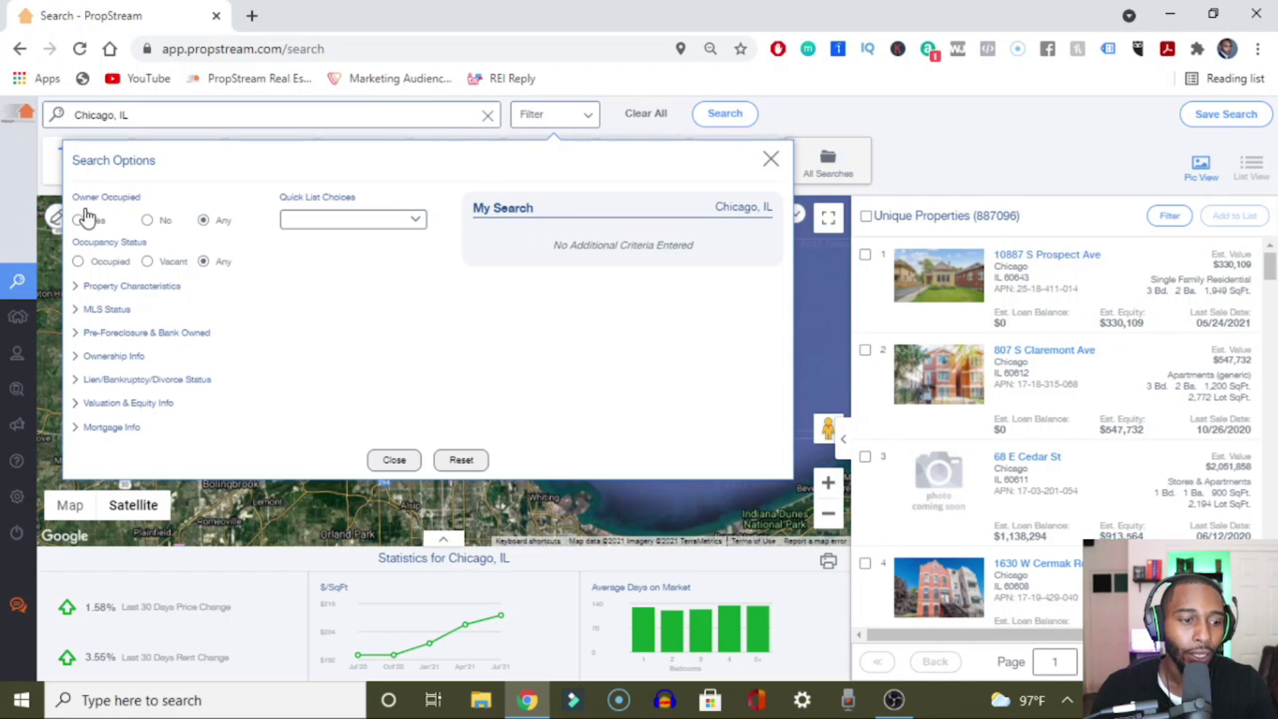
left_click(146, 219)
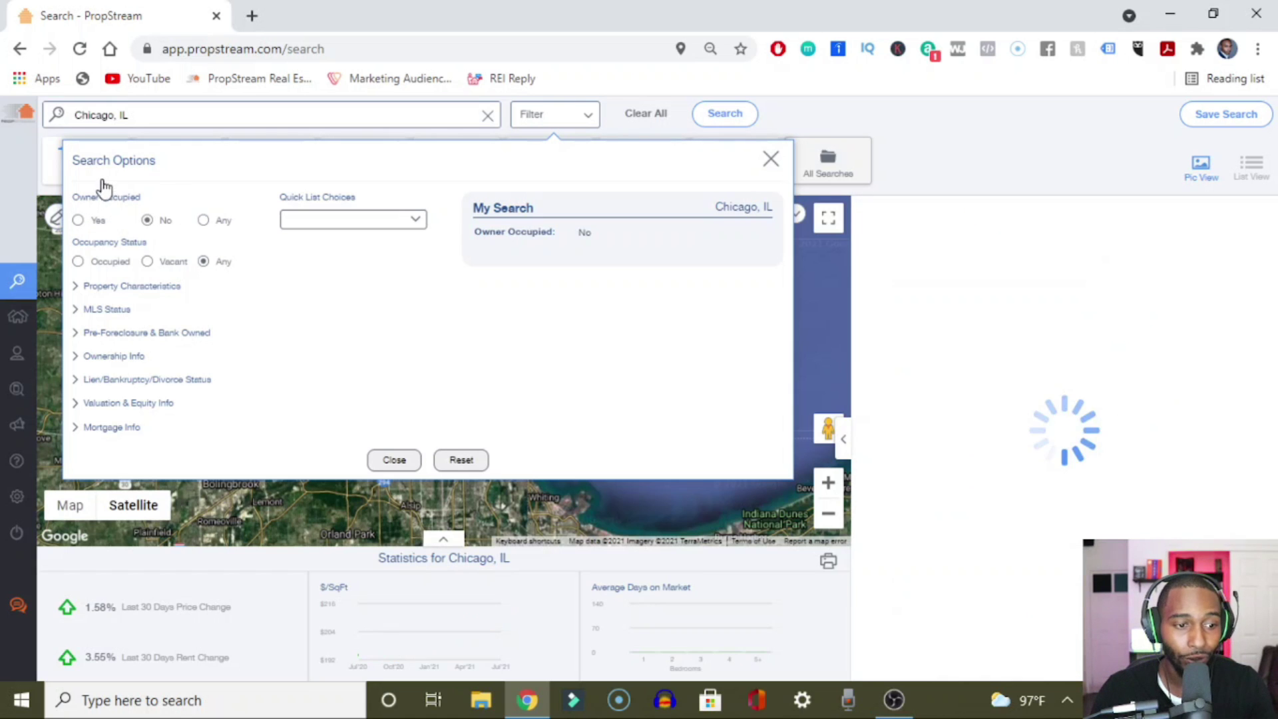
left_click(149, 261)
Step: Restrict the property classification to Residential in the property characteristics
left_click(108, 286)
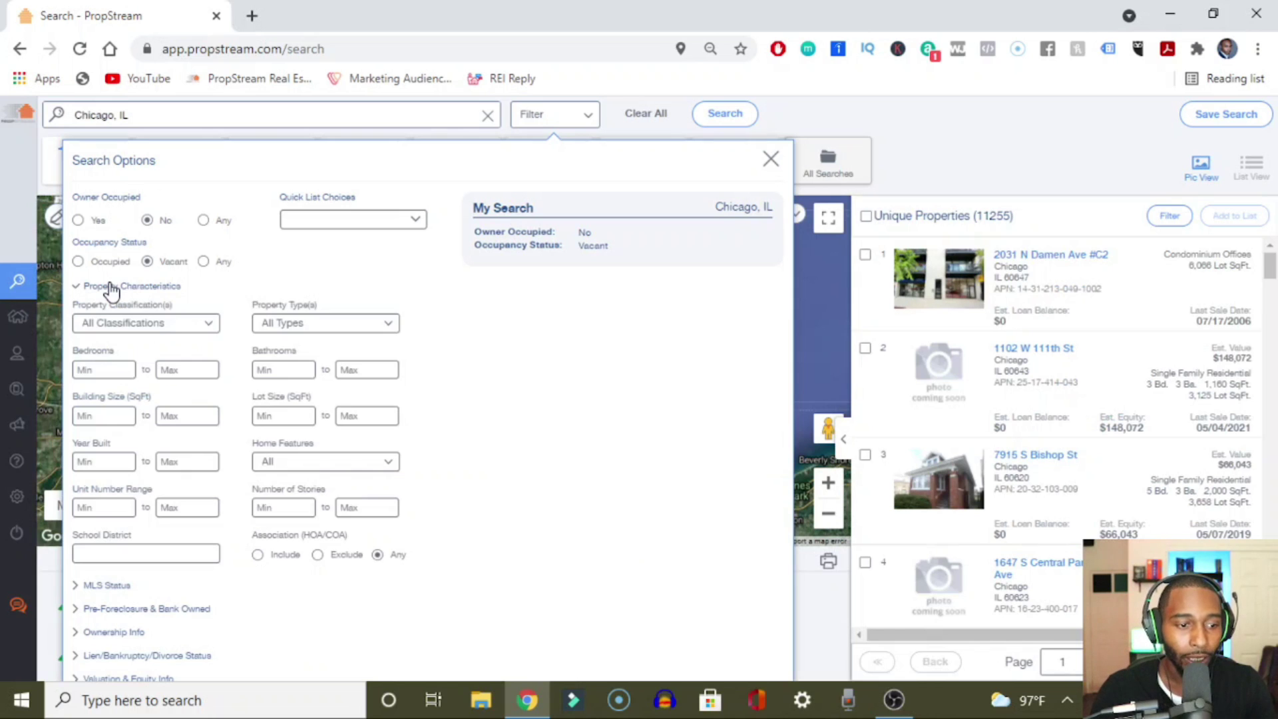
left_click(187, 323)
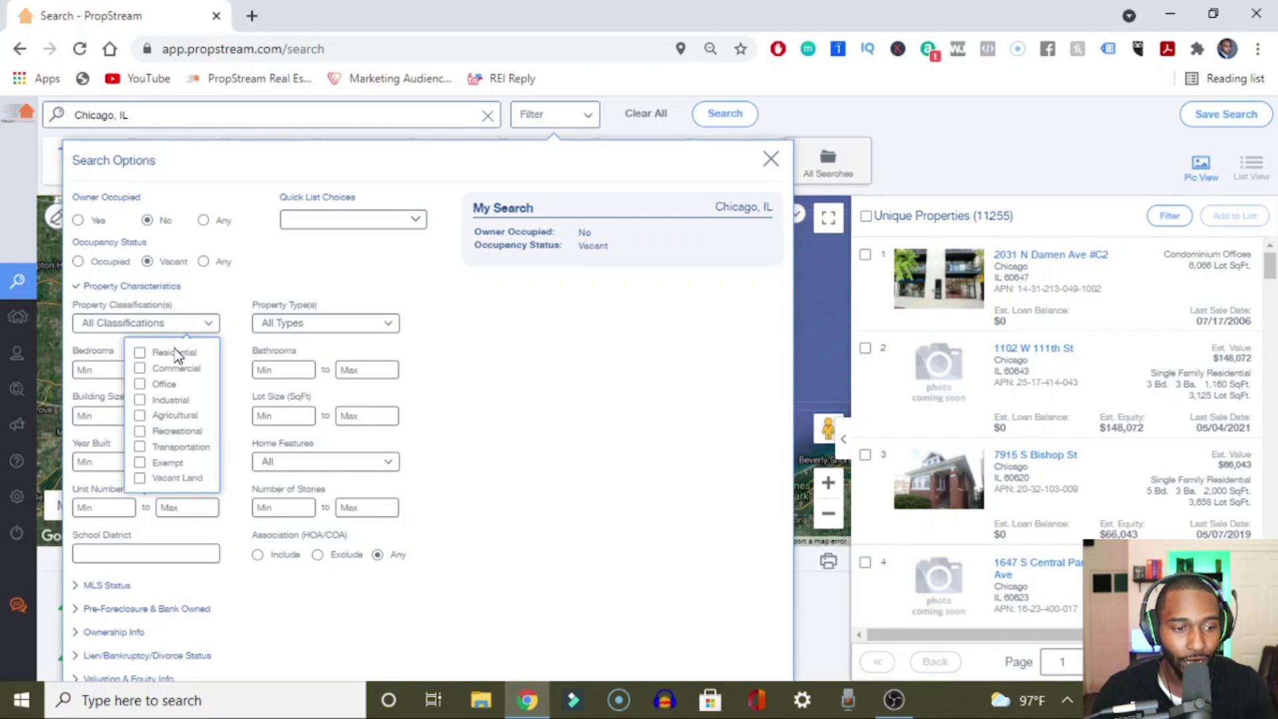
left_click(175, 352)
left_click(210, 324)
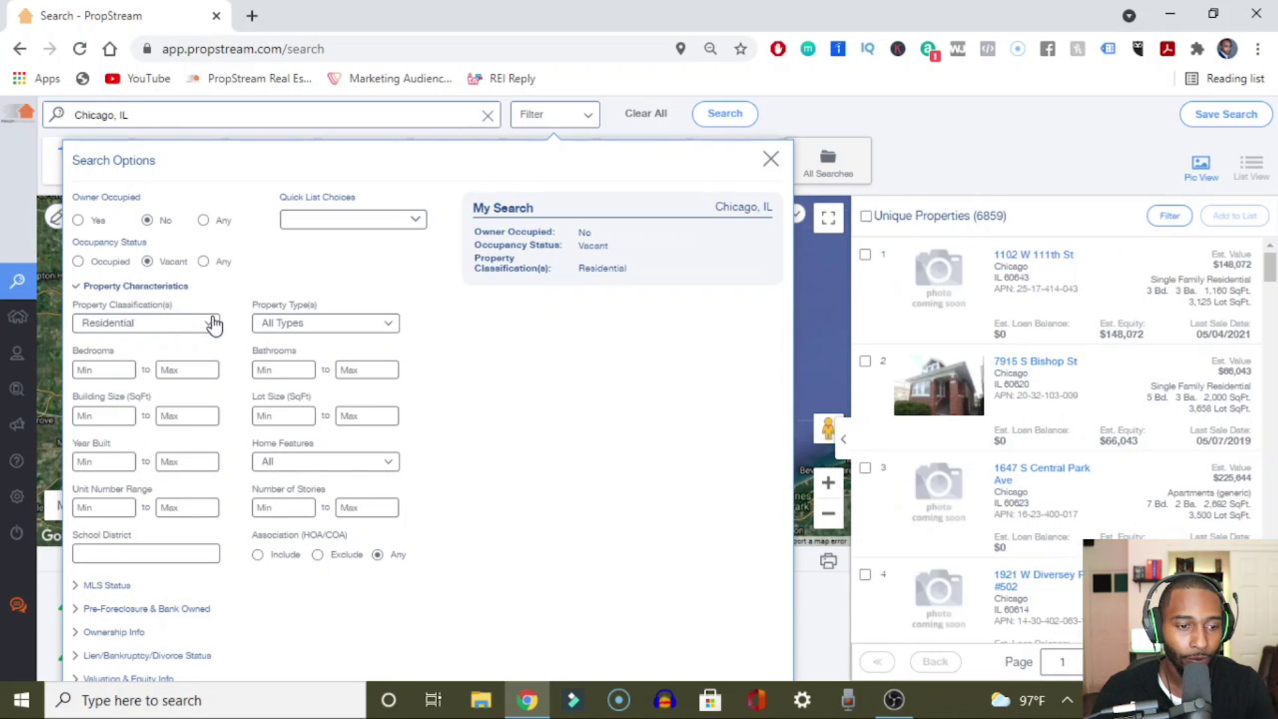
Step: Search the available property types for "apart"
left_click(349, 325)
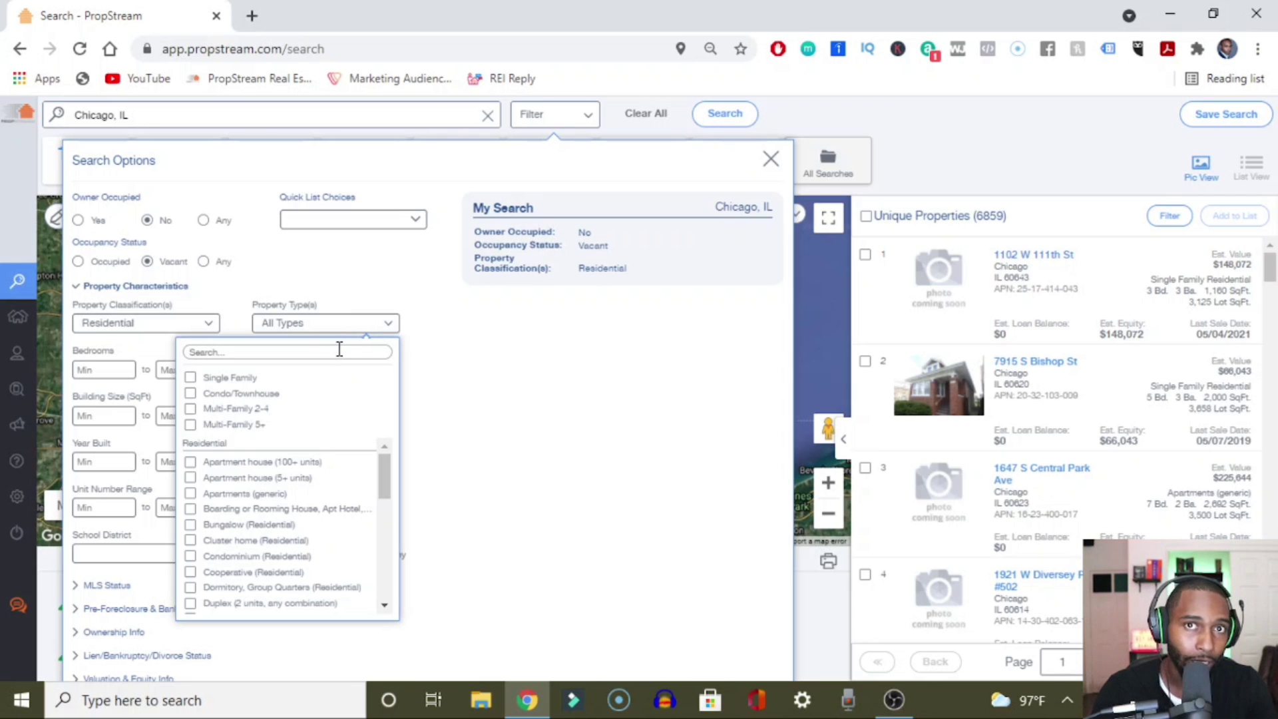
left_click(340, 349)
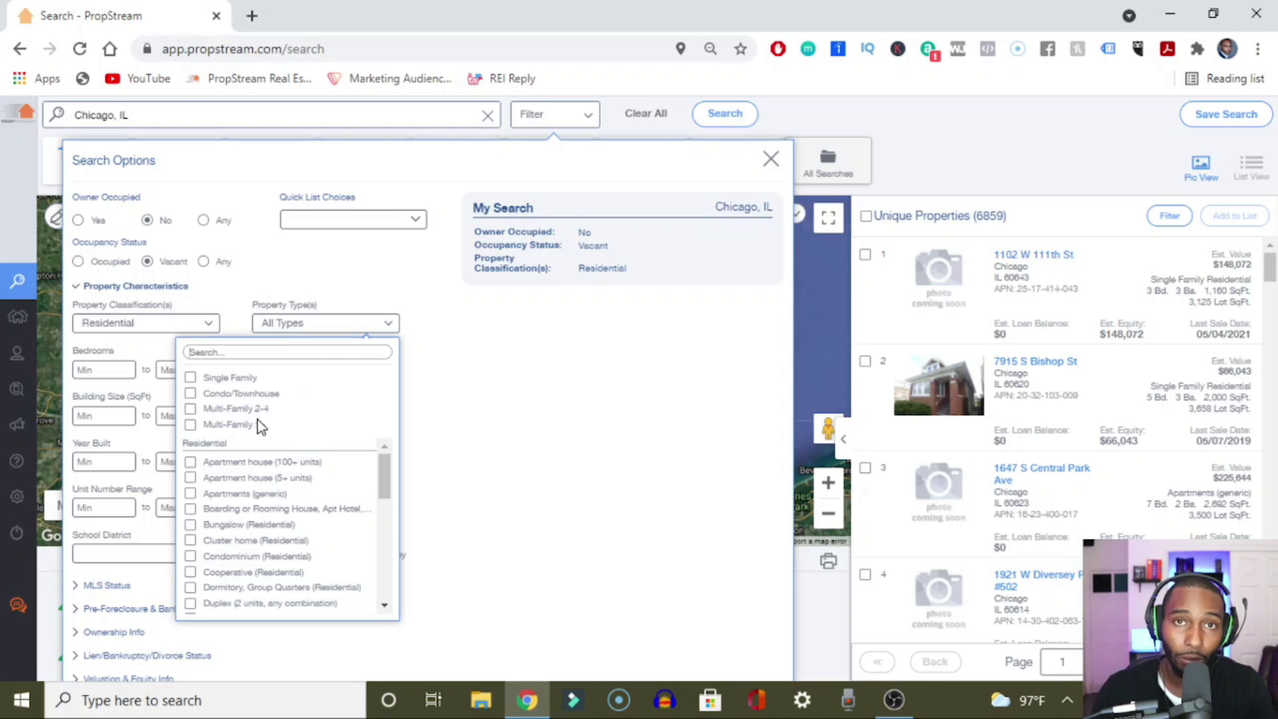
type("apart")
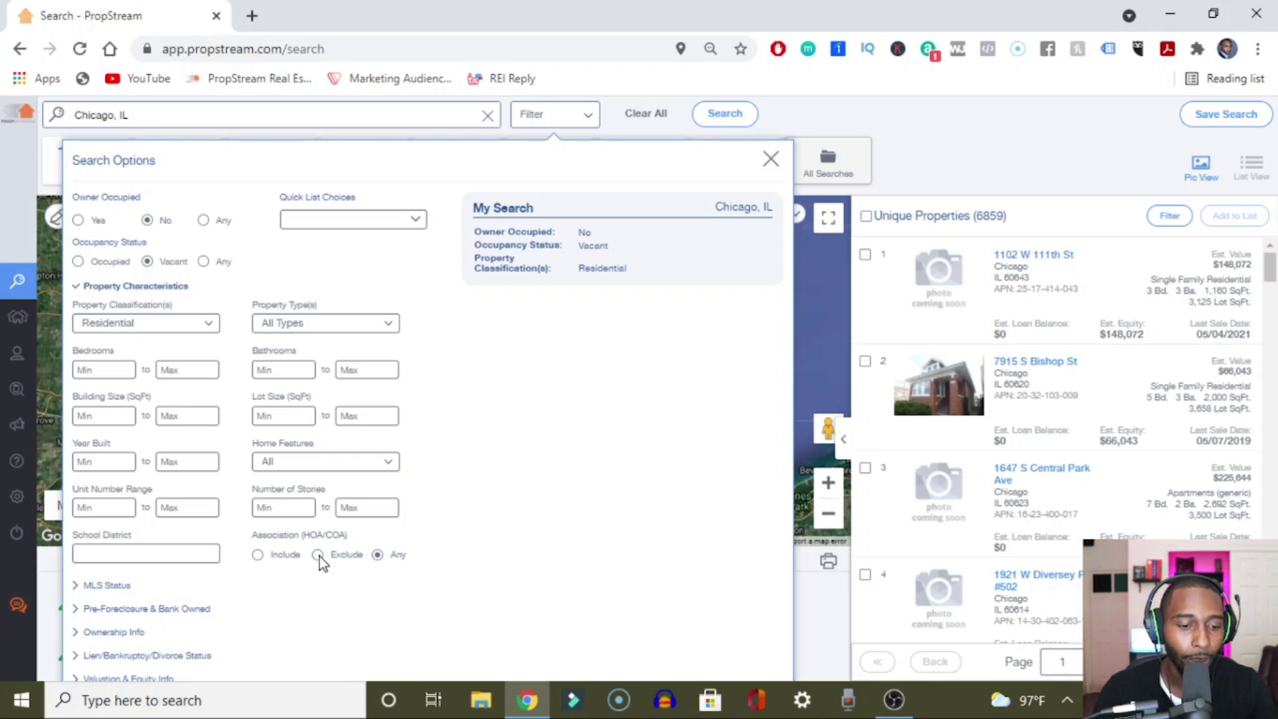
Step: Exclude properties with an HOA/COA association and limit the MLS status to properties not on the market
left_click(318, 555)
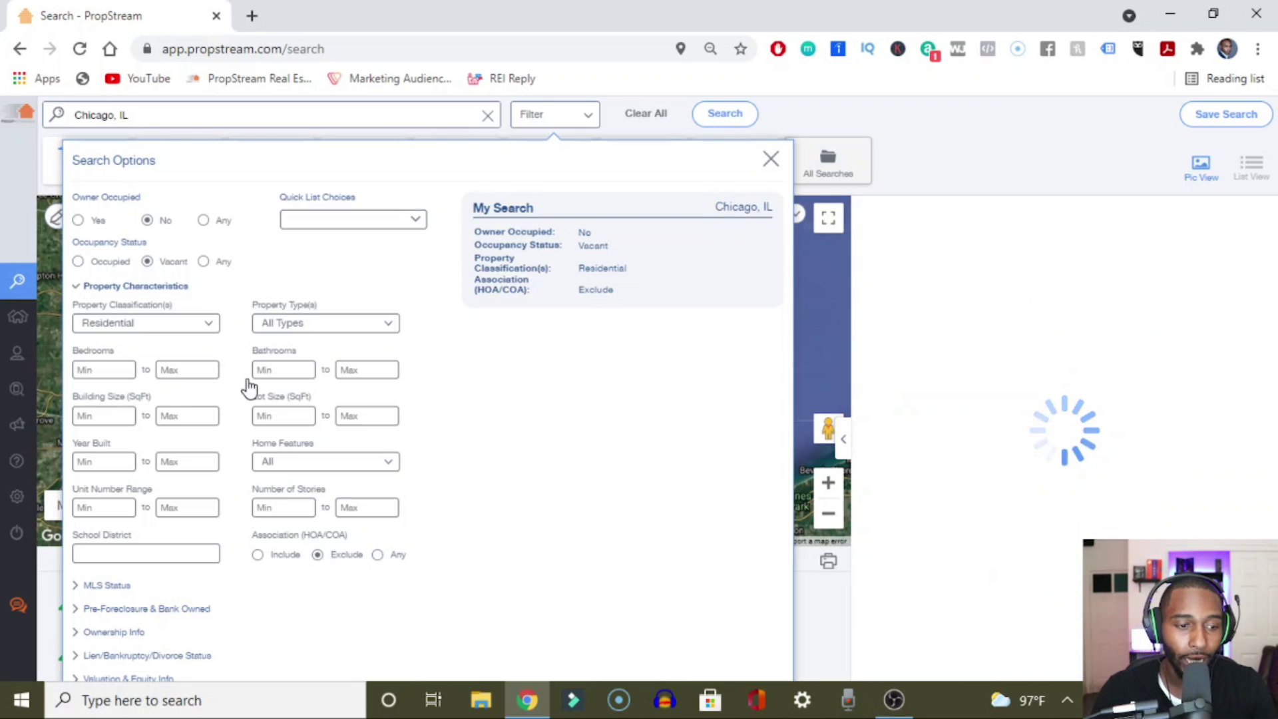
left_click(147, 287)
left_click(107, 310)
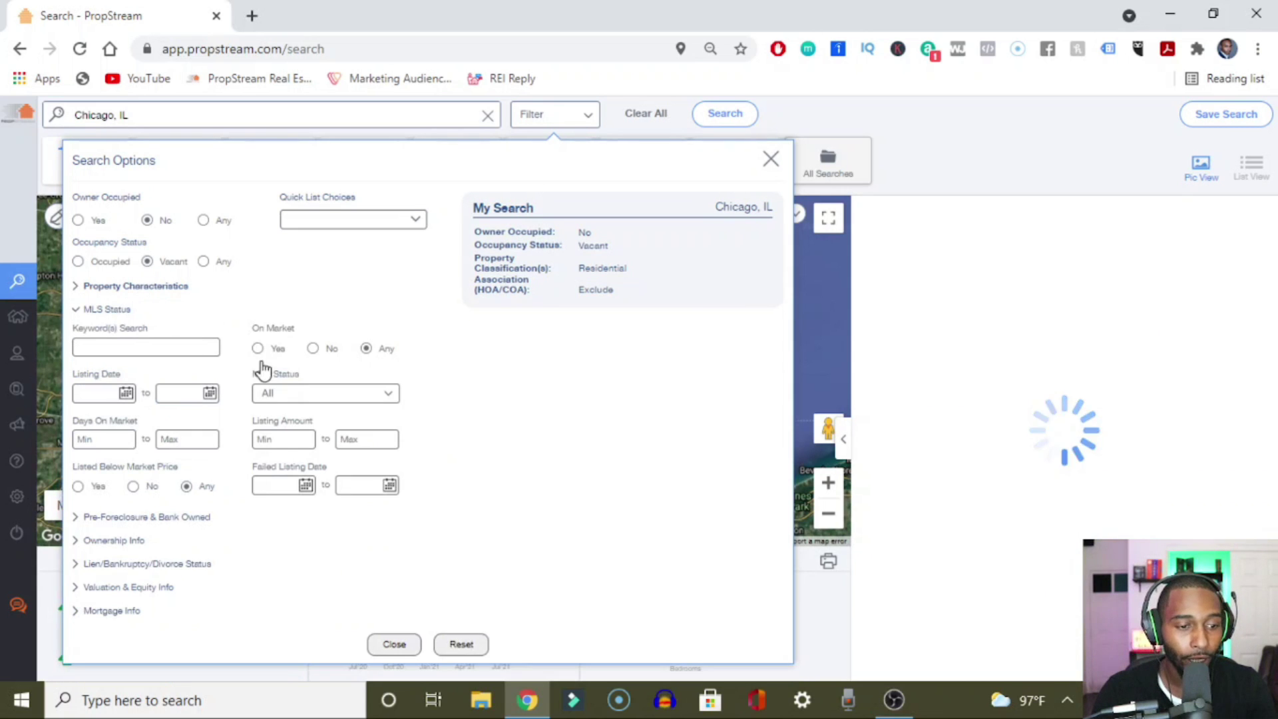
left_click(313, 348)
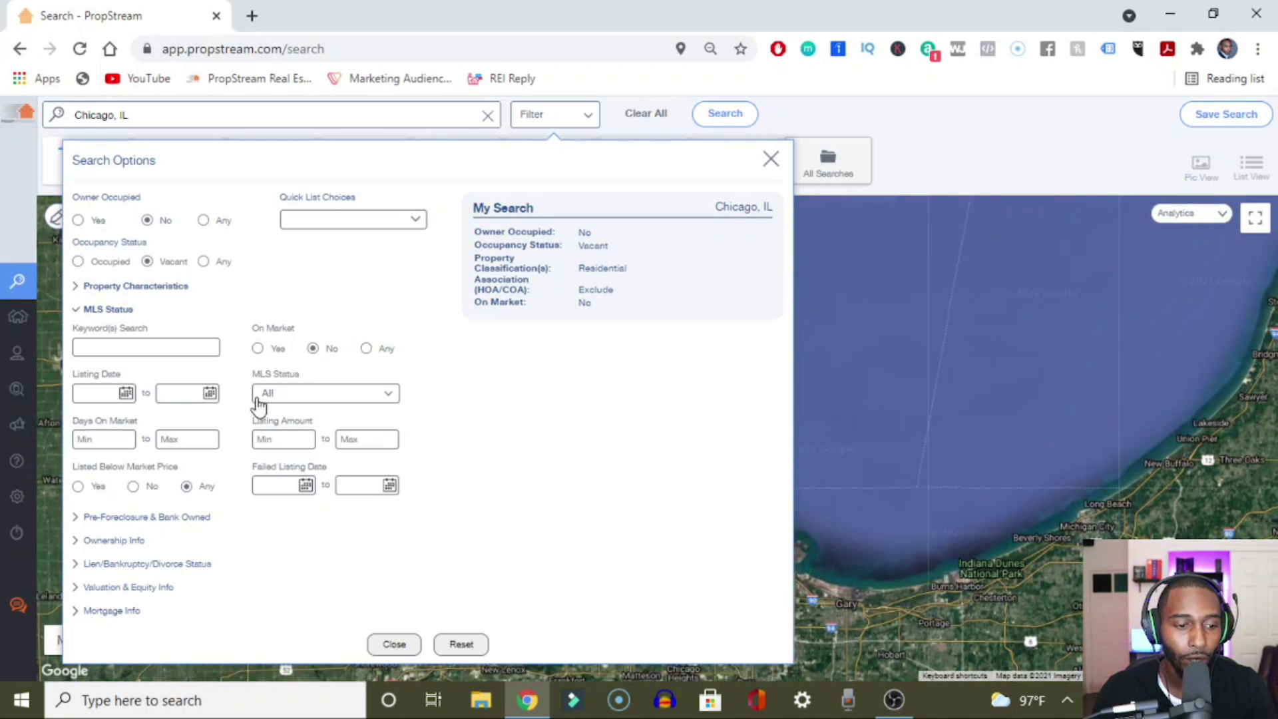
left_click(112, 310)
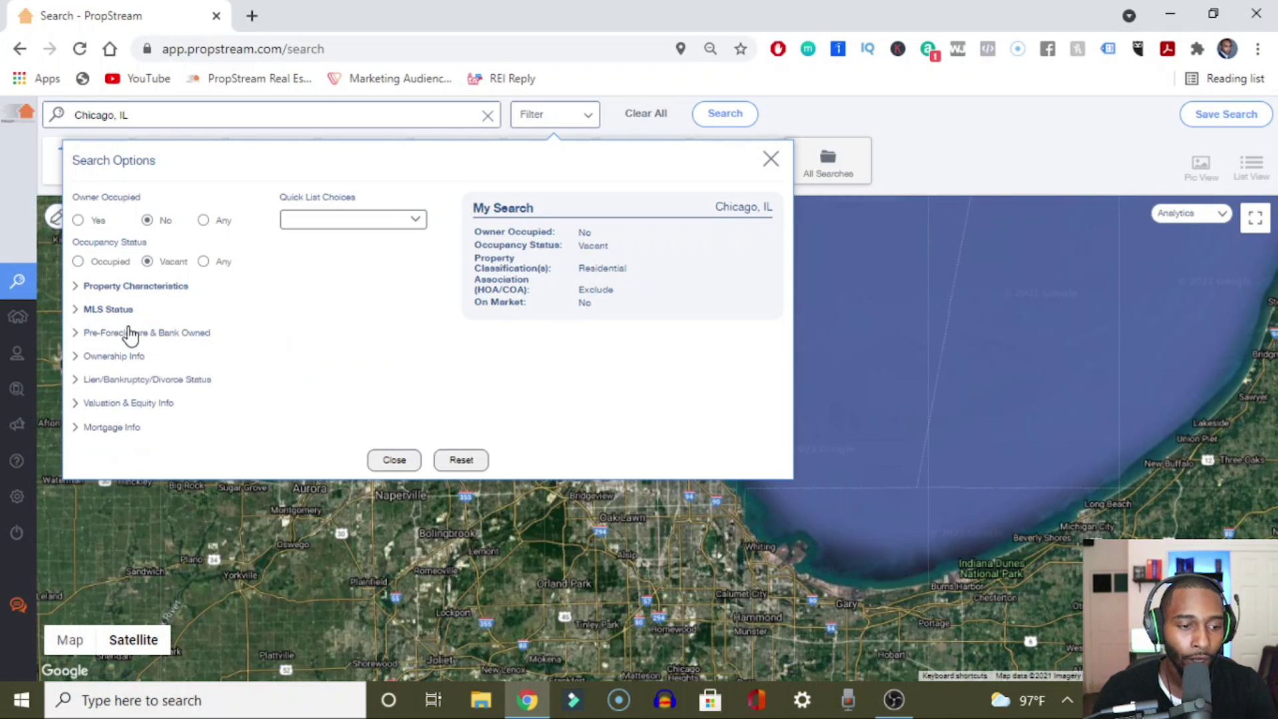
Step: Require at least 10 years of ownership, include unknown sale dates, and set the owner type to Individual
left_click(131, 358)
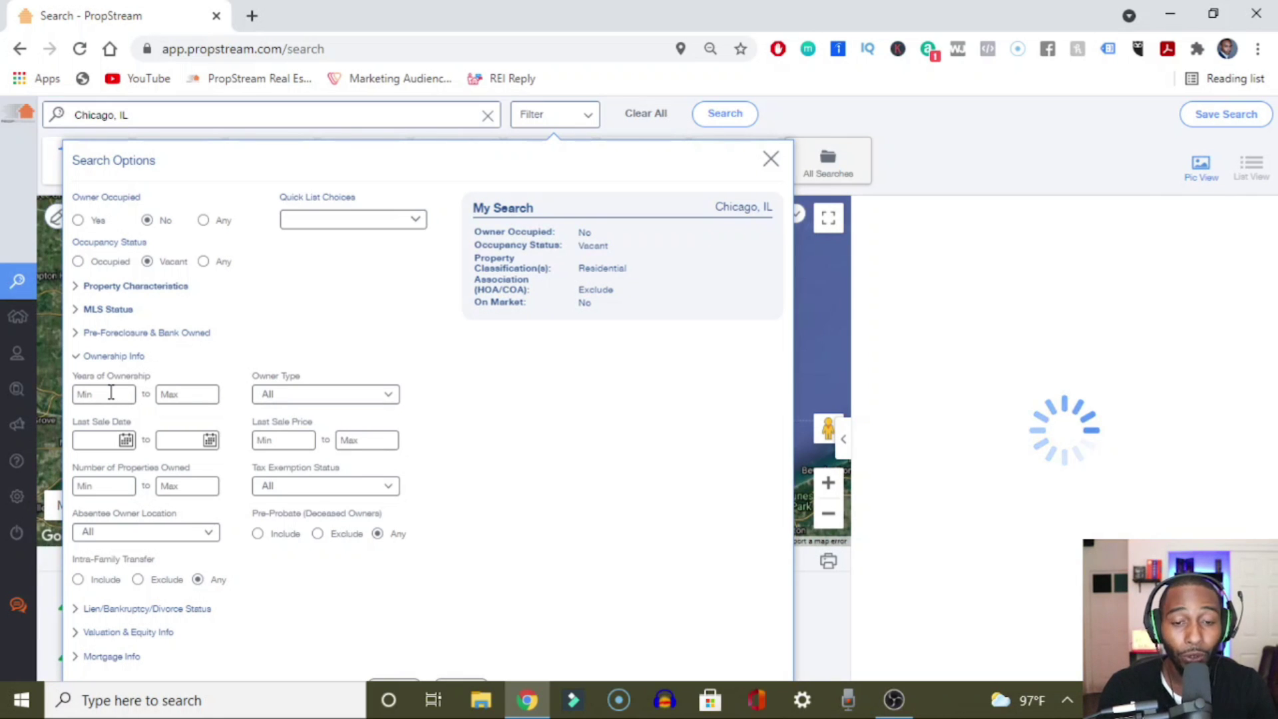
left_click(110, 393)
type("10")
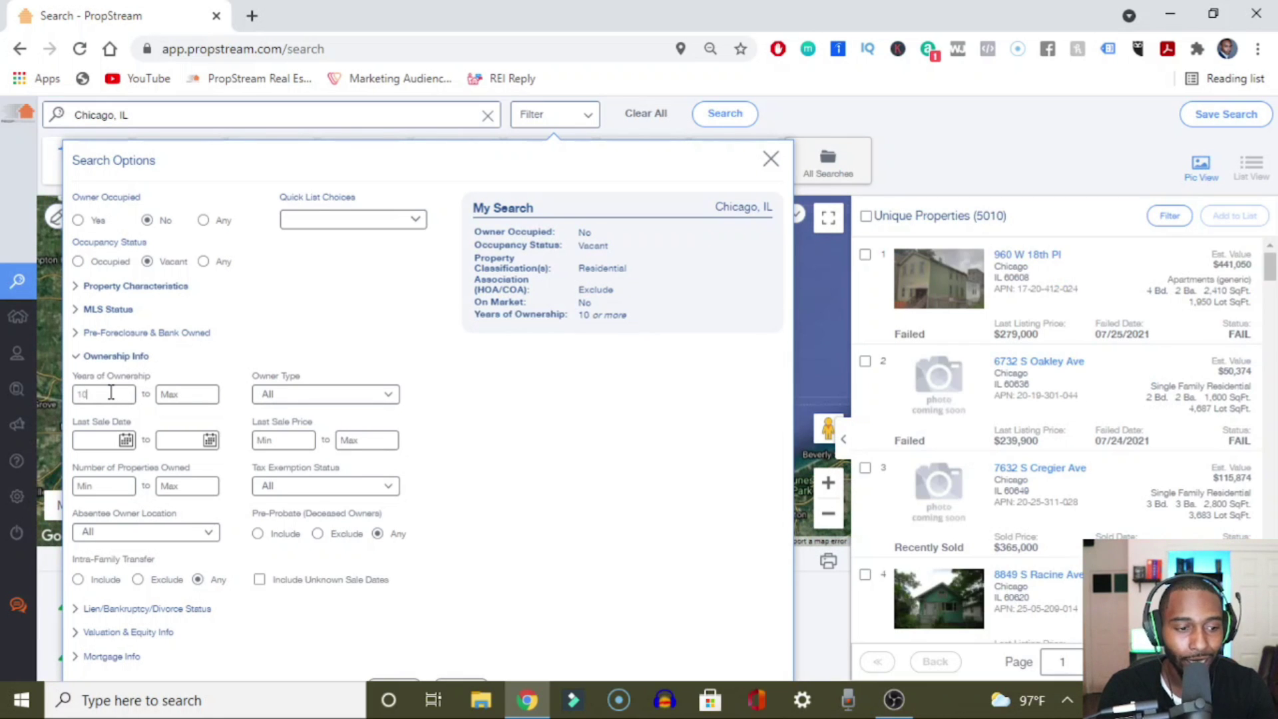
left_click(333, 399)
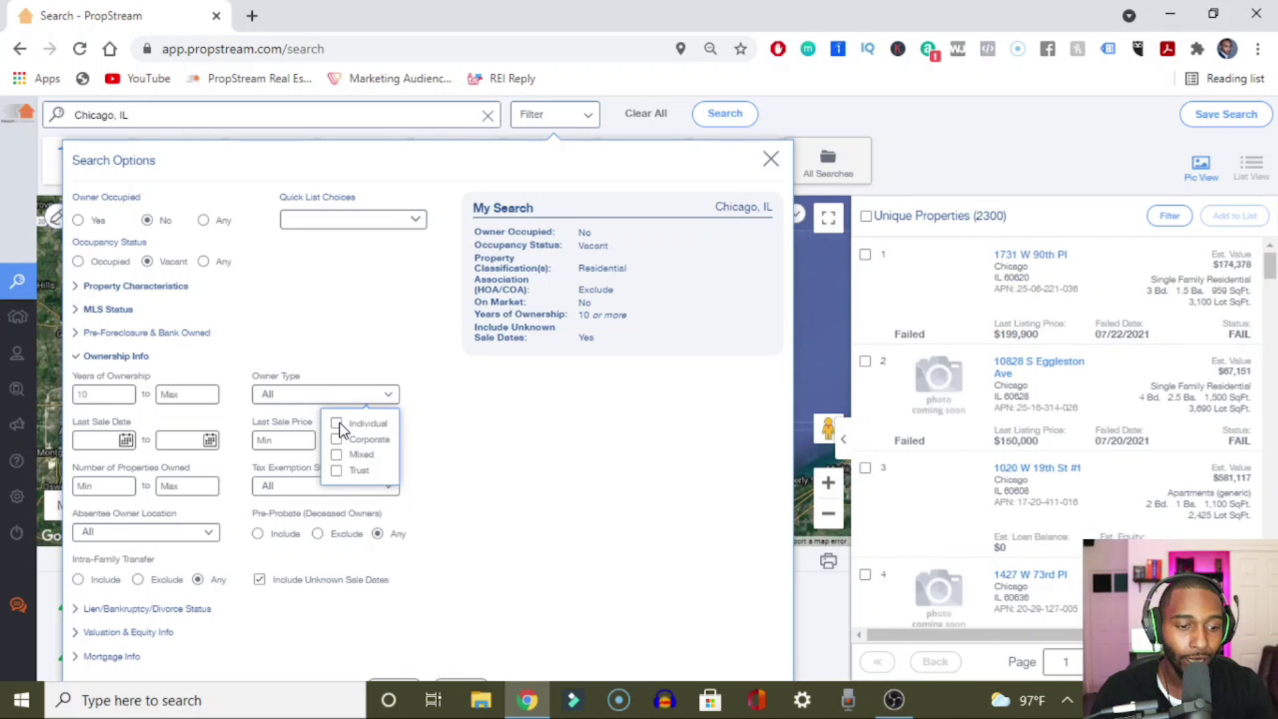
left_click(336, 424)
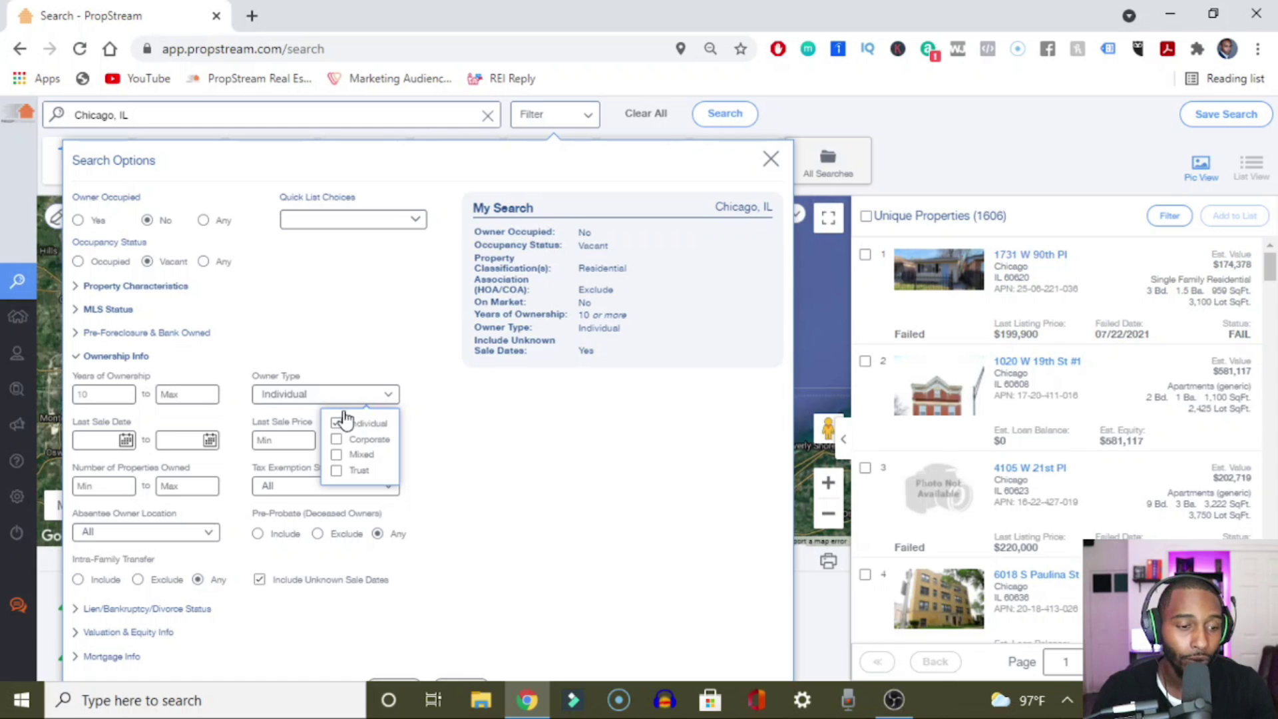
left_click(356, 398)
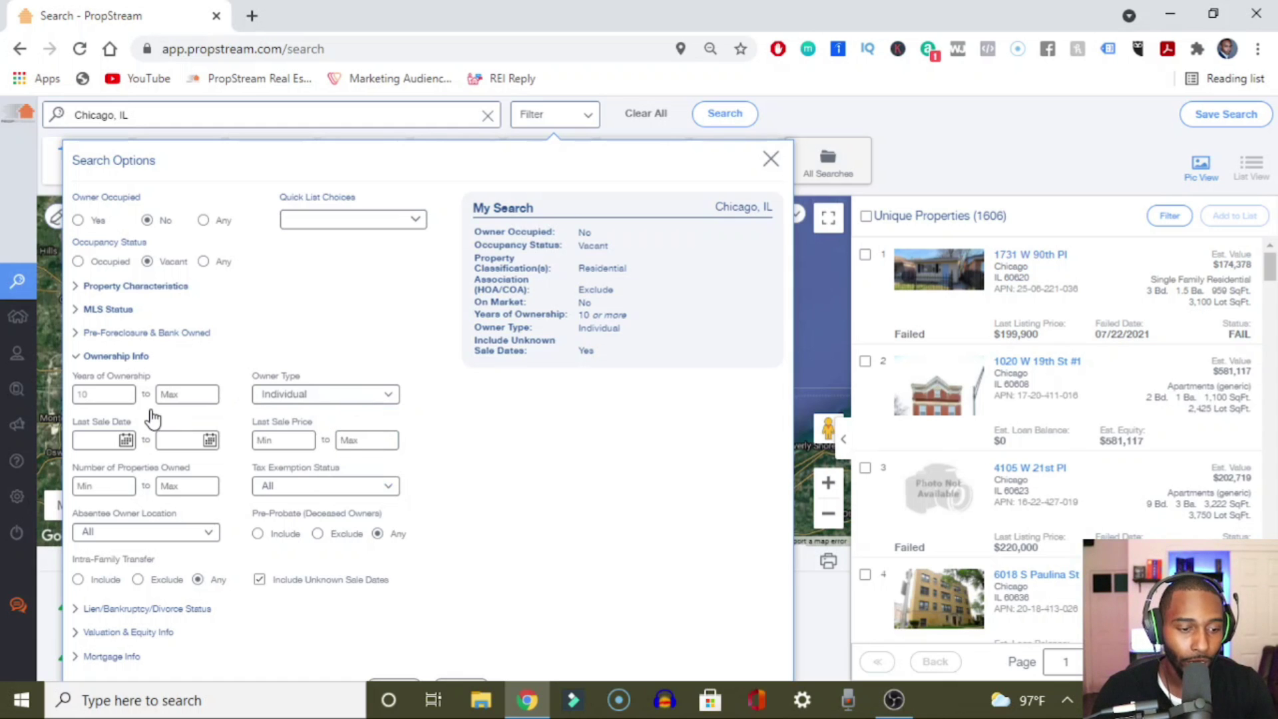
left_click(97, 359)
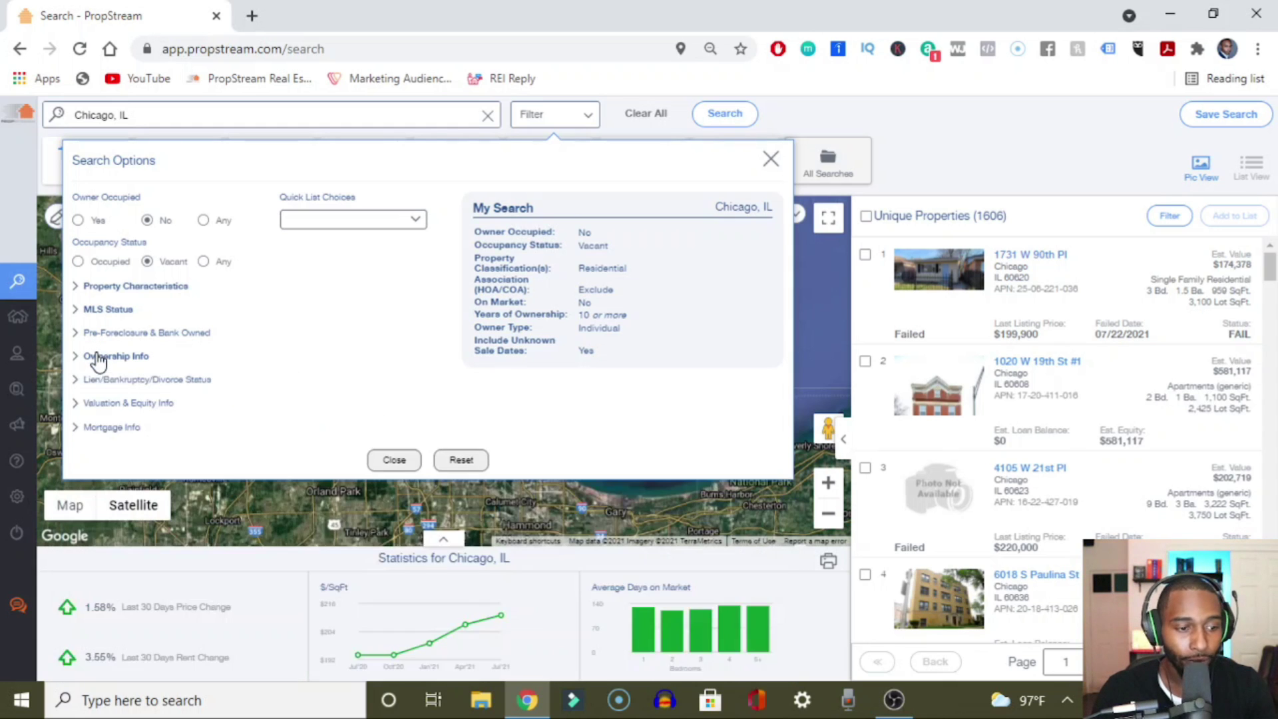
Step: Set the maximum estimated value to 300,000 and the minimum estimated equity to 45%, and close the search options
left_click(129, 404)
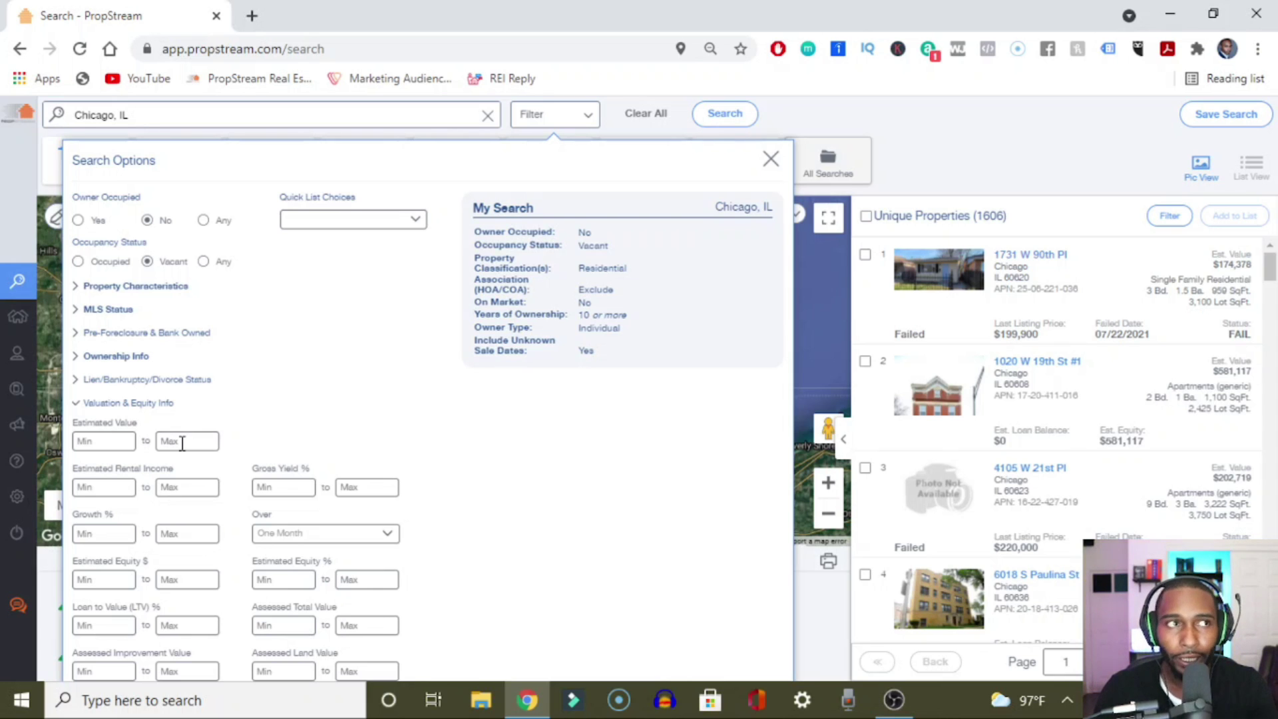
type("3000000")
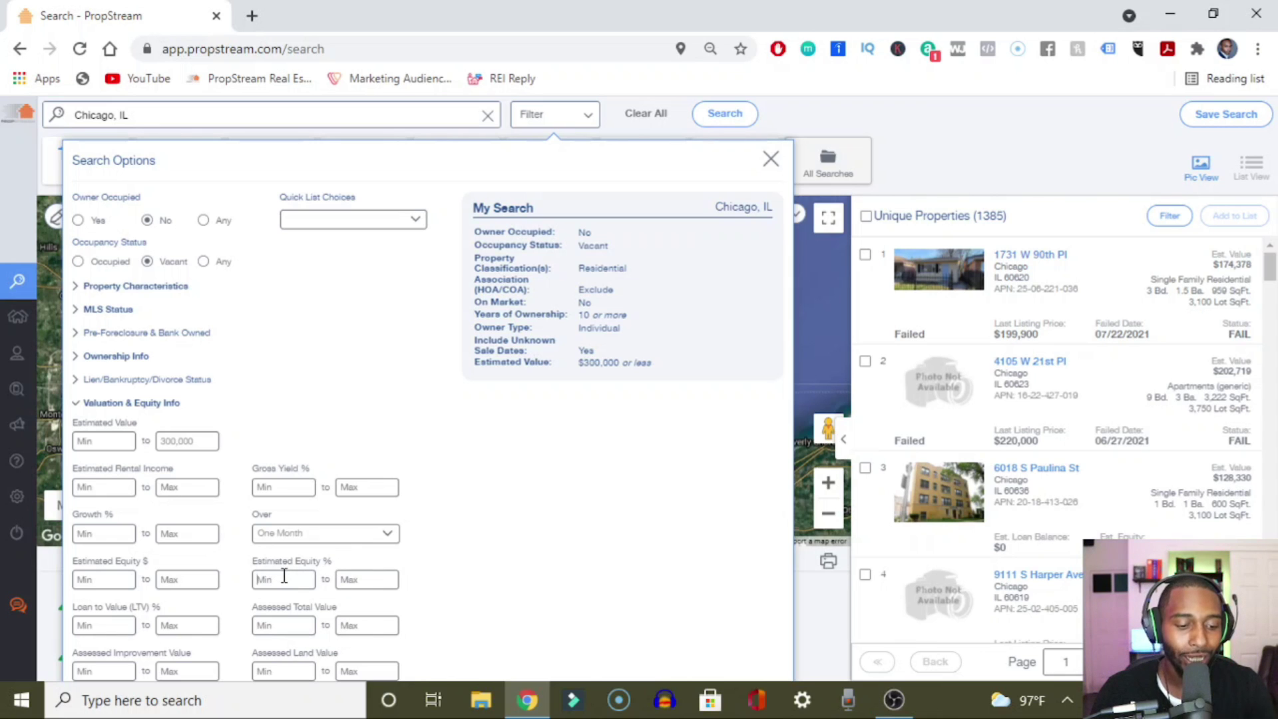
type("45")
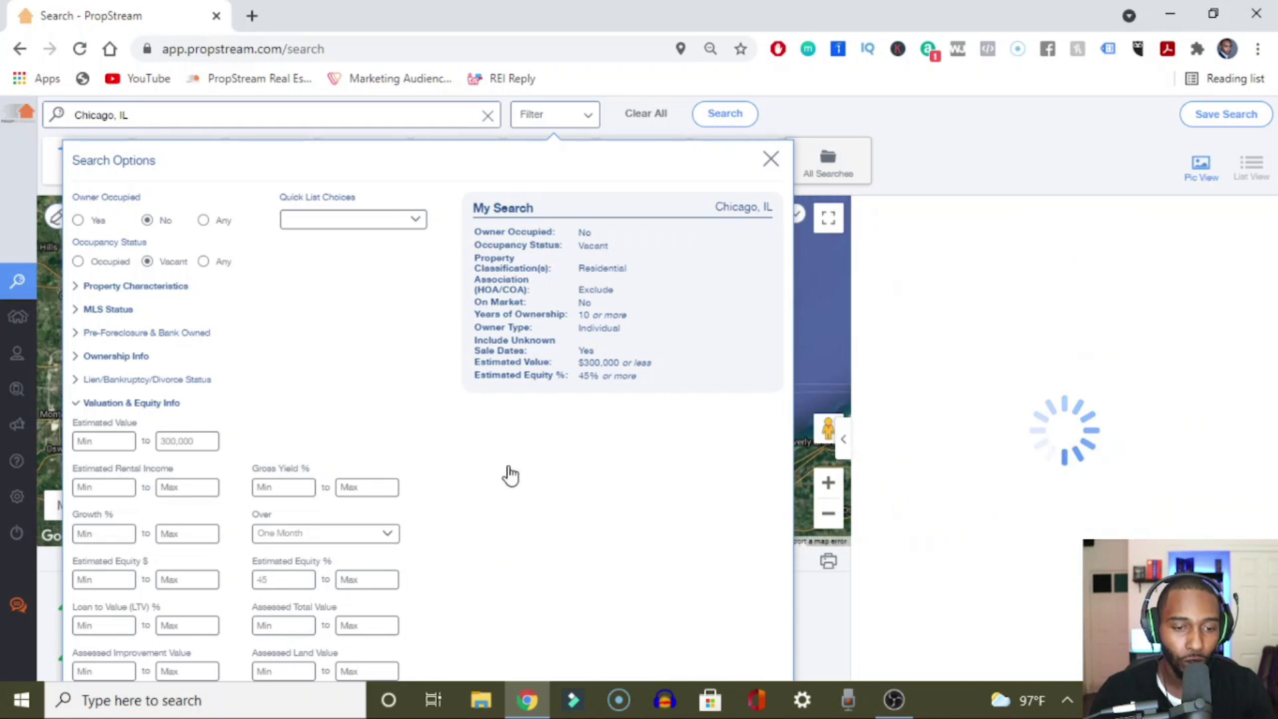
left_click(140, 405)
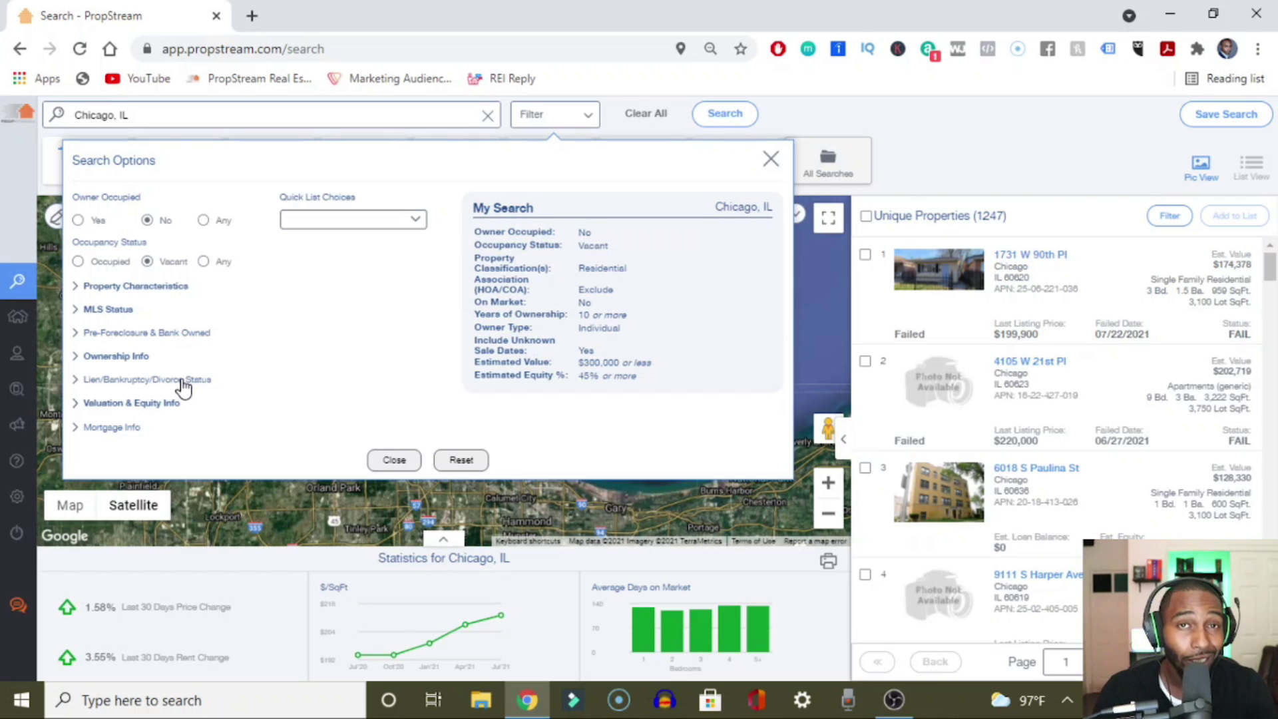
left_click(771, 159)
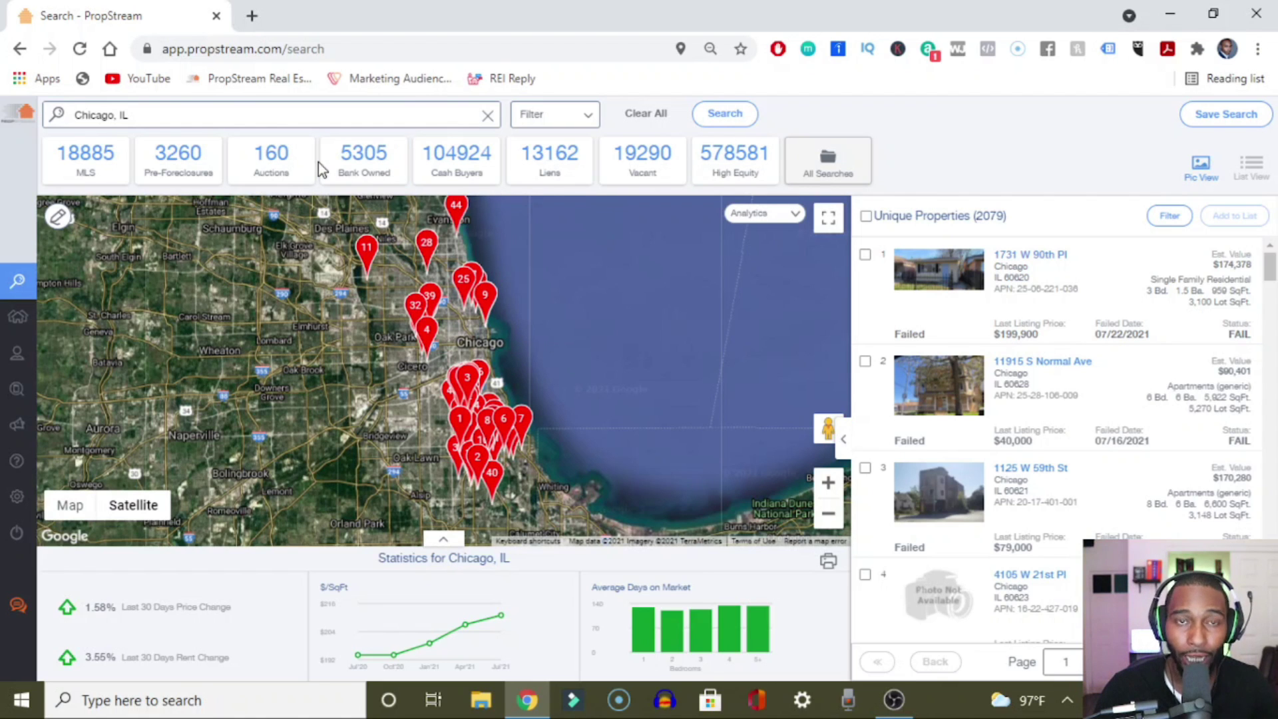
Step: Replace the search location with Cook County, IL
double_click(167, 121)
left_click(167, 120)
key("ctrl+a")
type("cou")
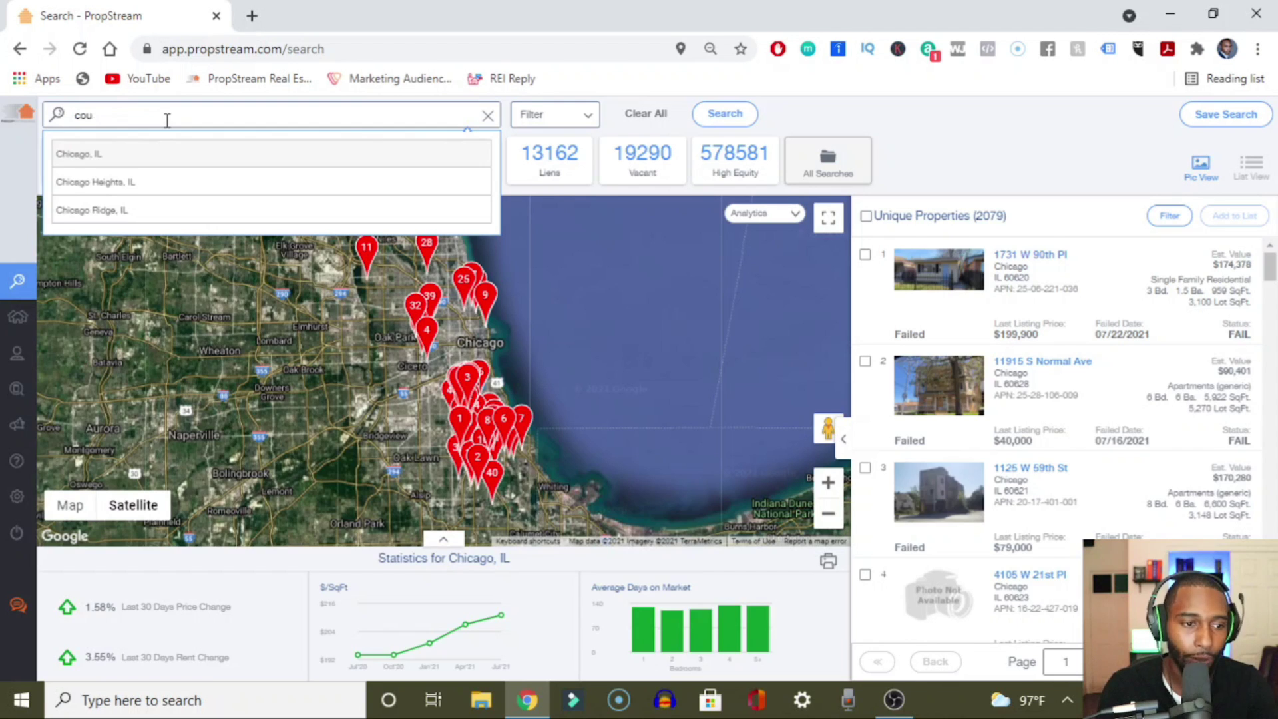
type("rk county")
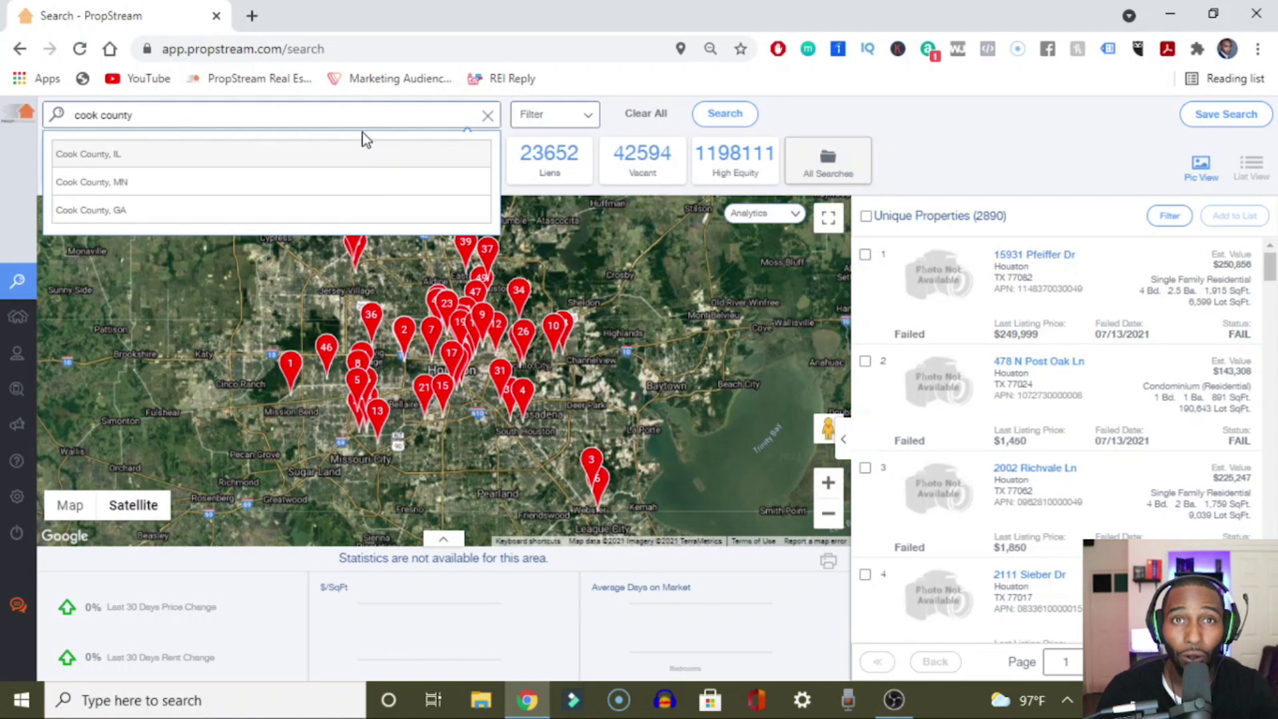
left_click(262, 159)
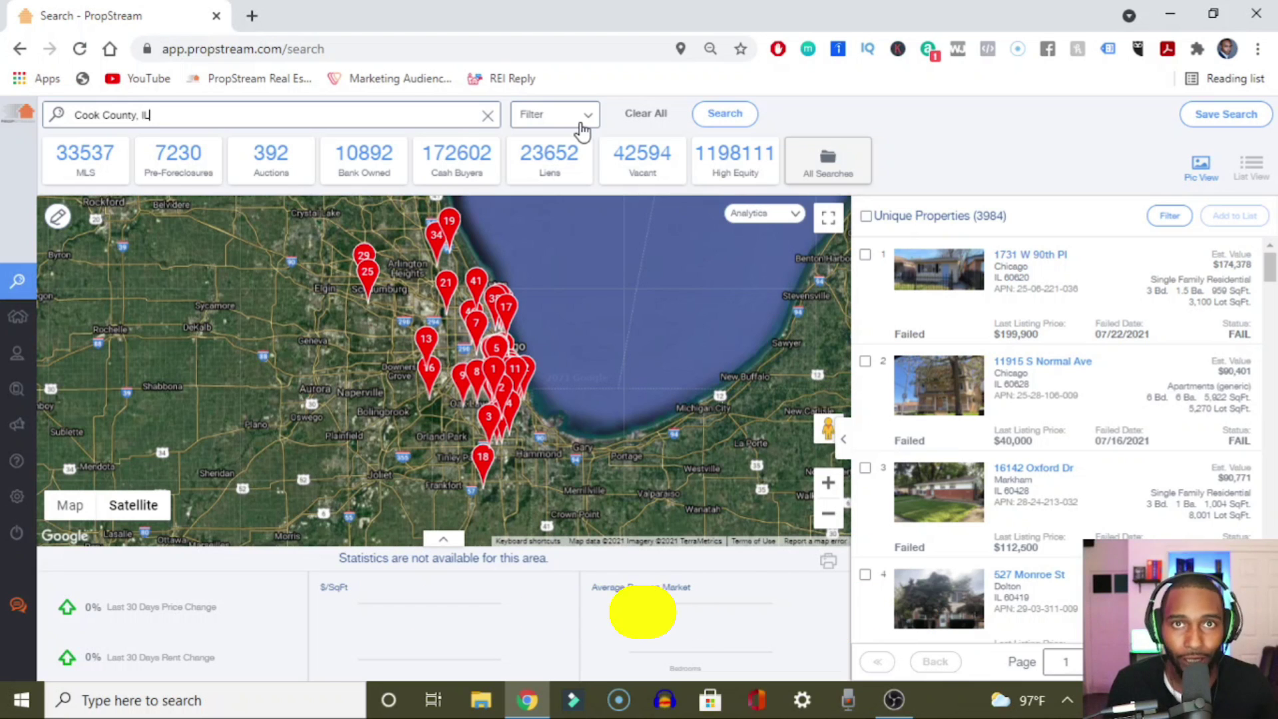
Step: Clear all search criteria and start a fresh search for Cook County, IL
left_click(647, 117)
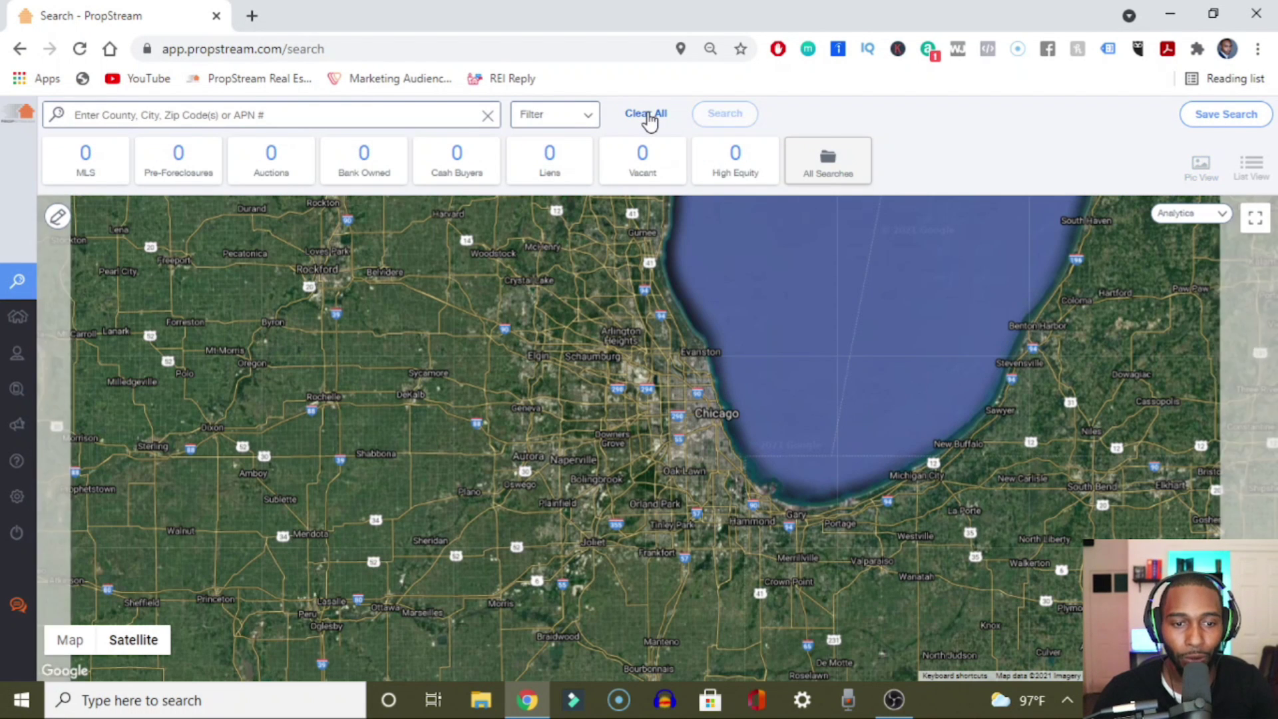
left_click(380, 116)
type("cook")
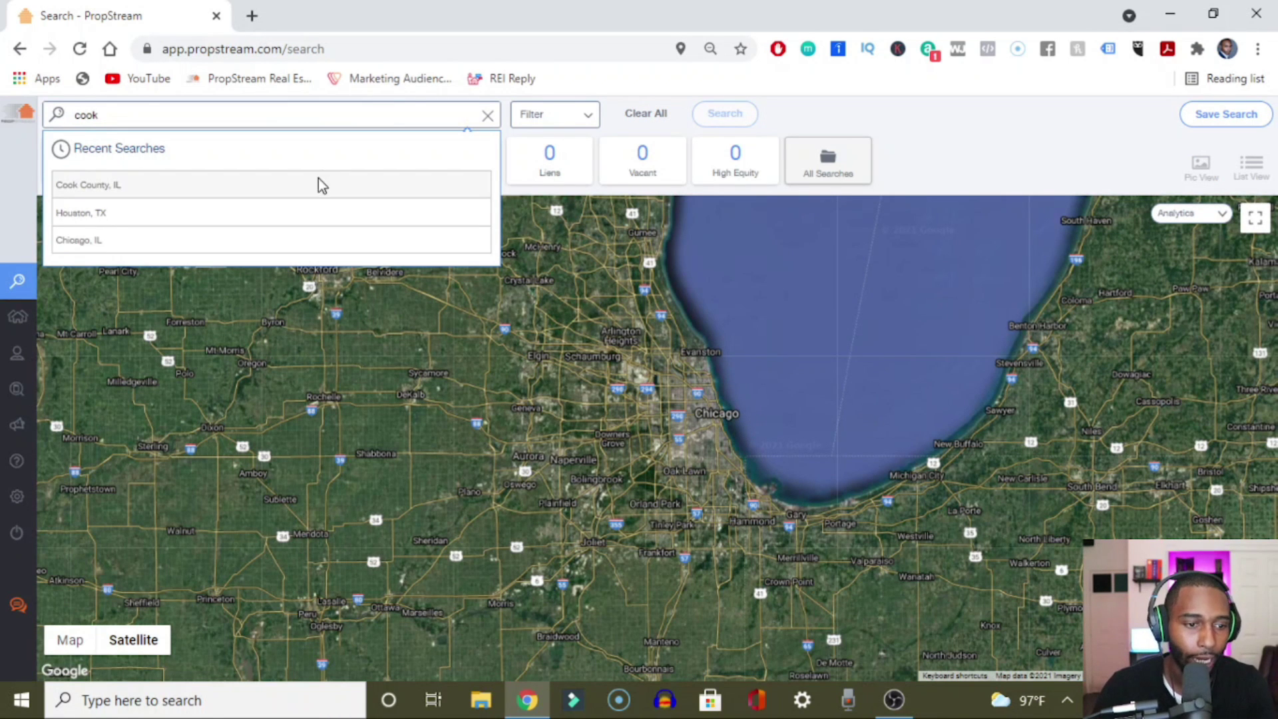
left_click(301, 187)
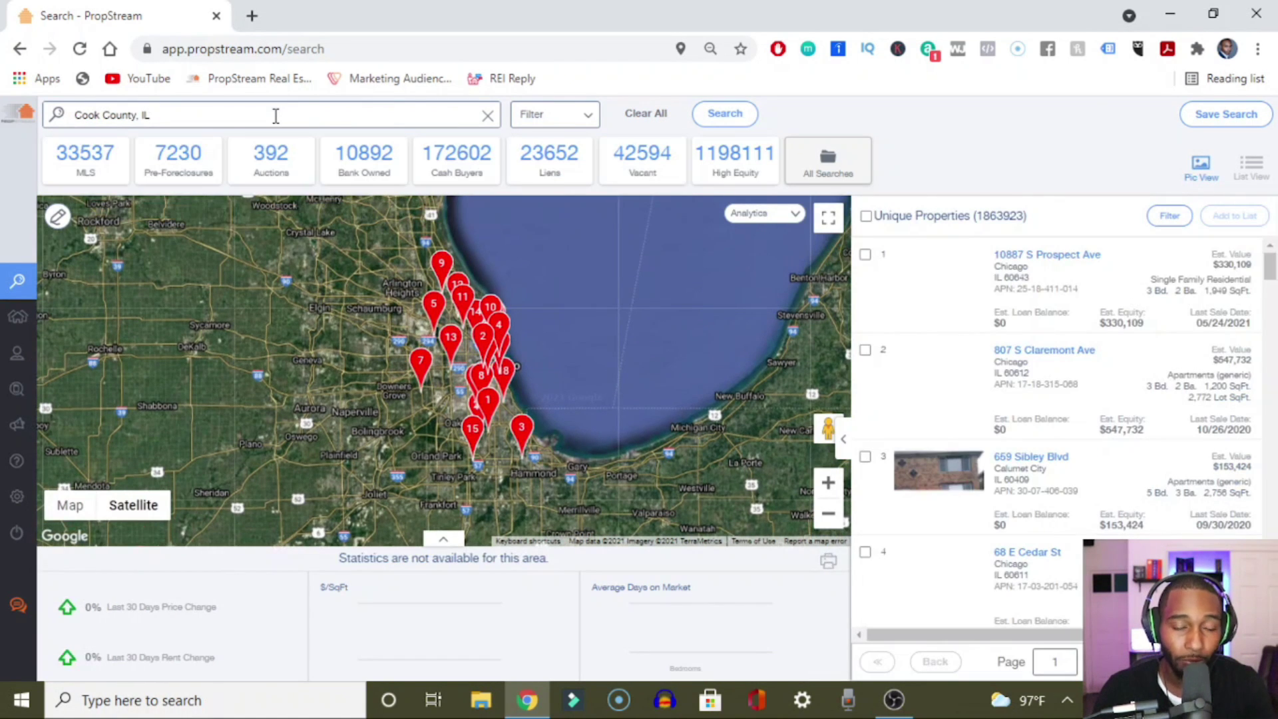
Step: Filter to properties that are not owner occupied, with Individual owner type and Out of State absentee owner location
left_click(572, 126)
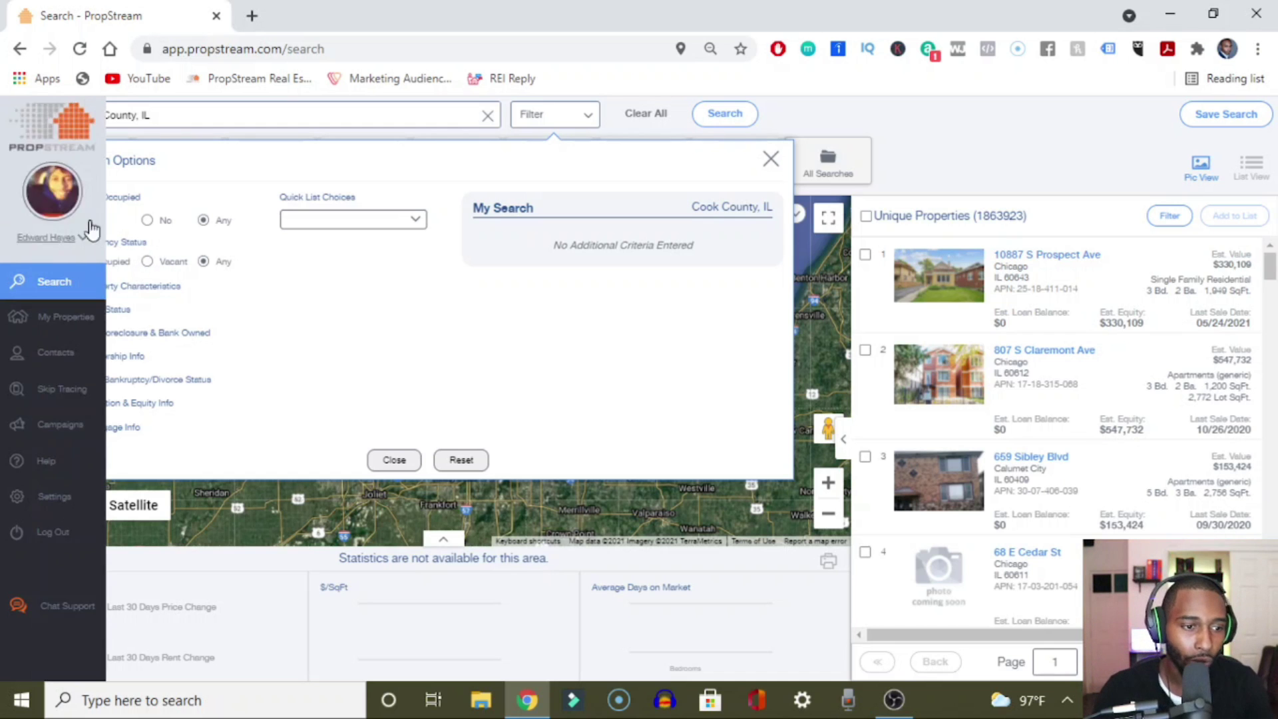
left_click(148, 220)
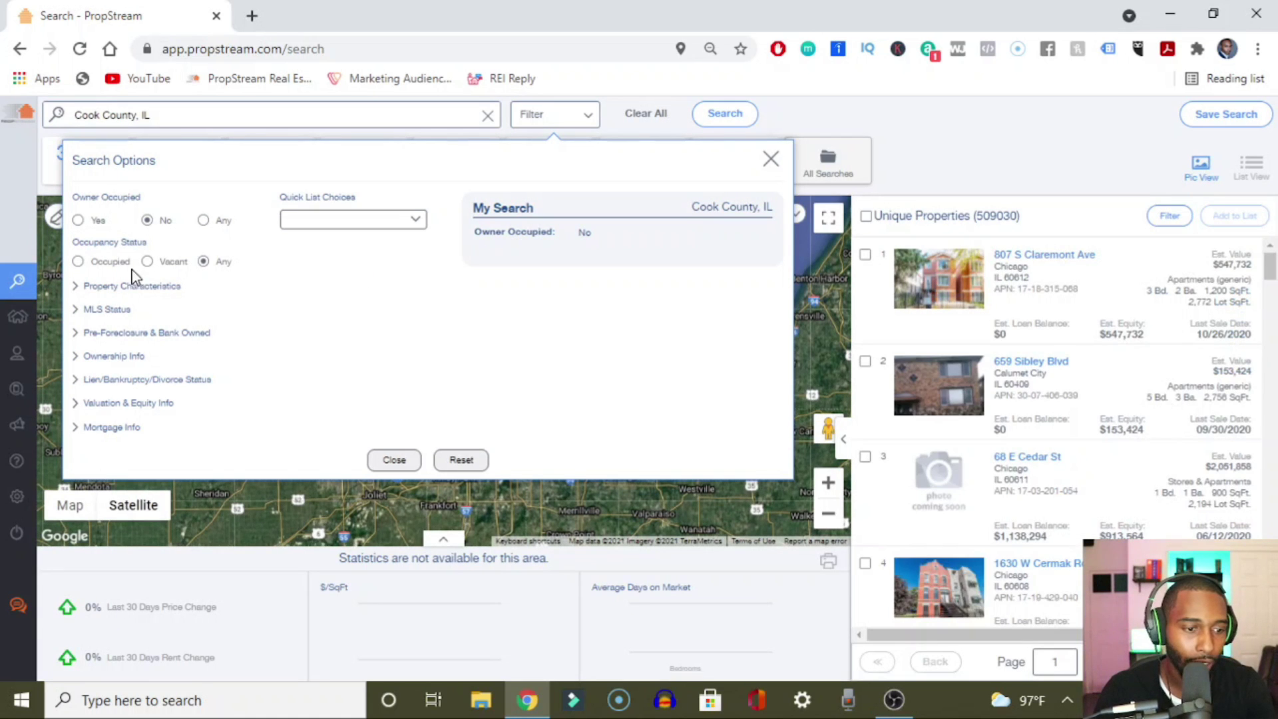
left_click(110, 358)
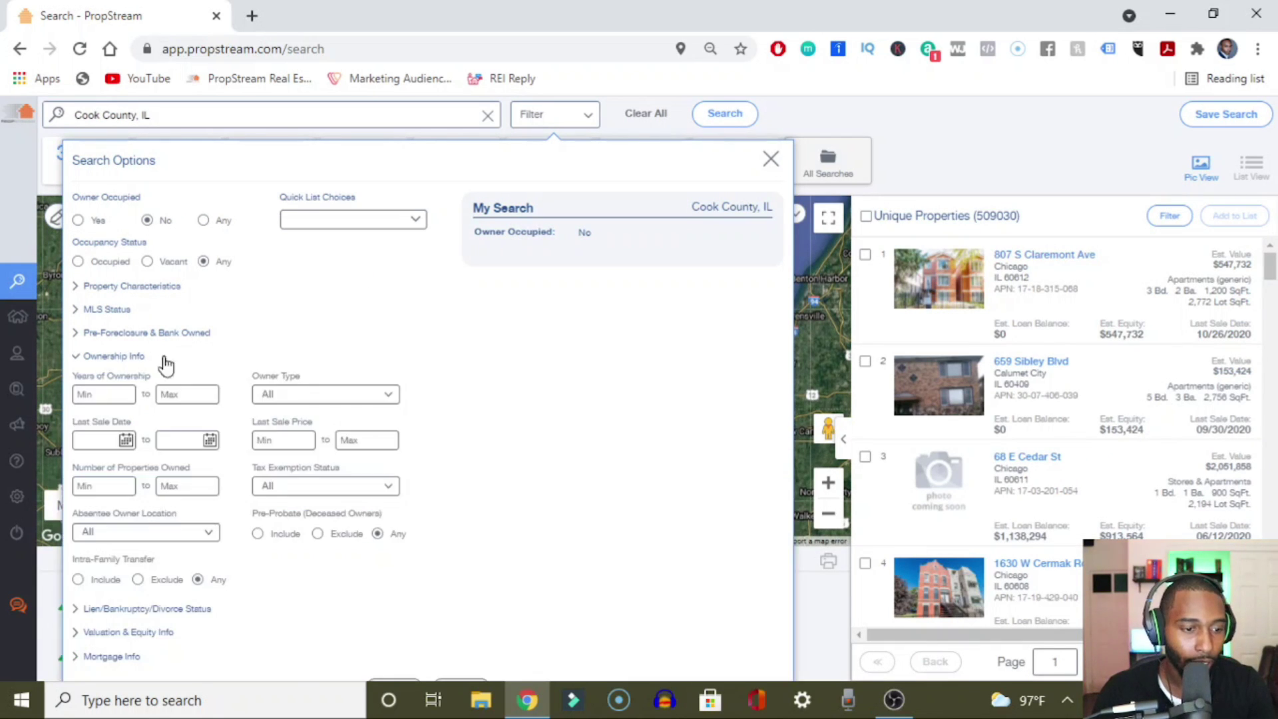
left_click(332, 396)
left_click(336, 424)
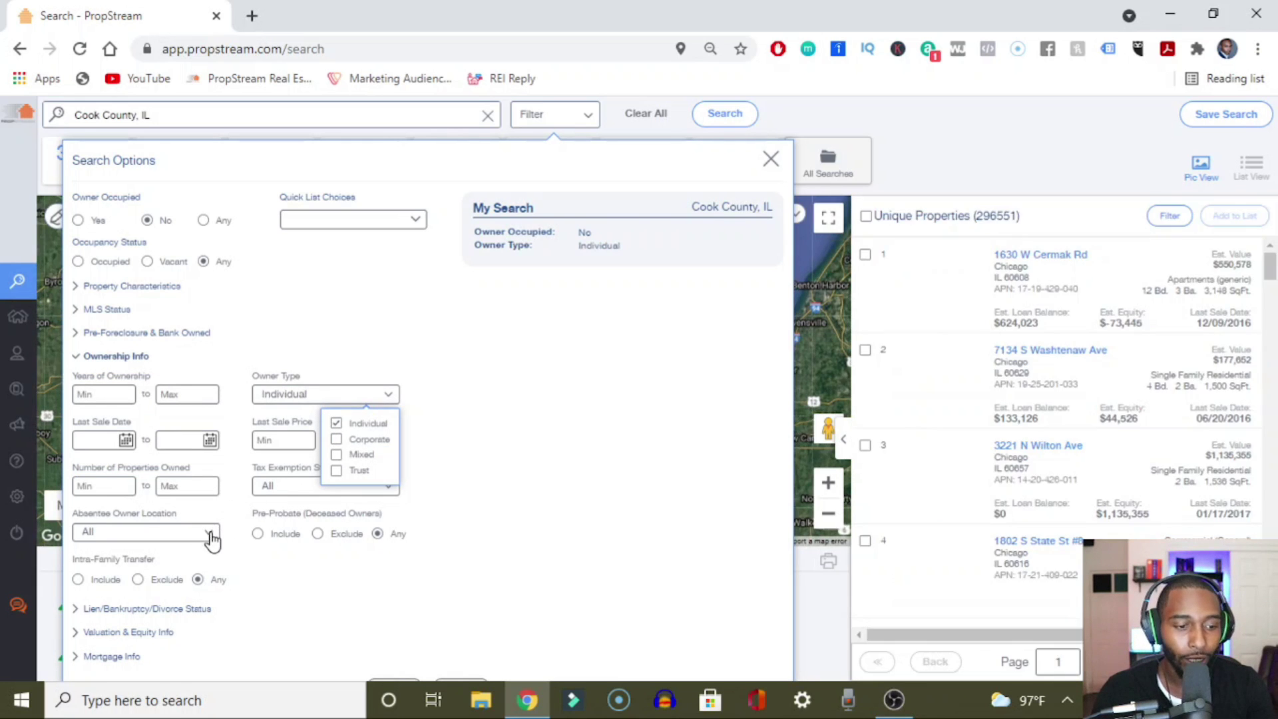
left_click(211, 533)
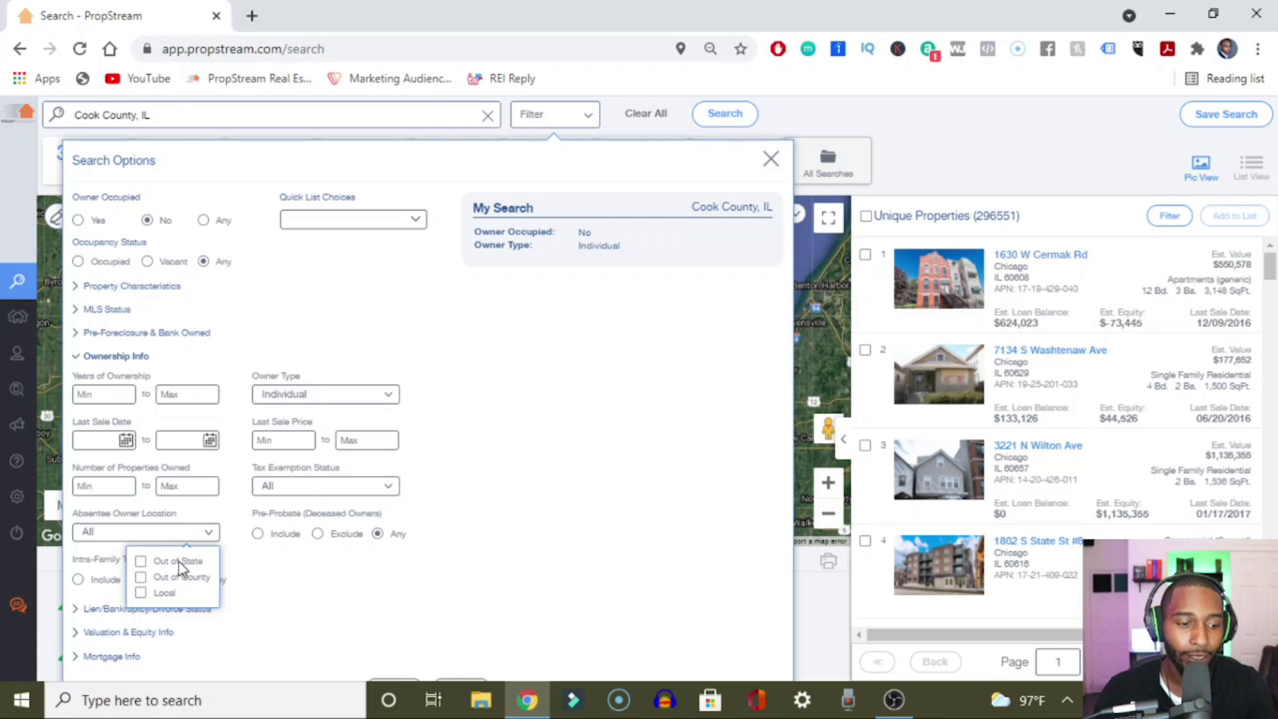
left_click(178, 562)
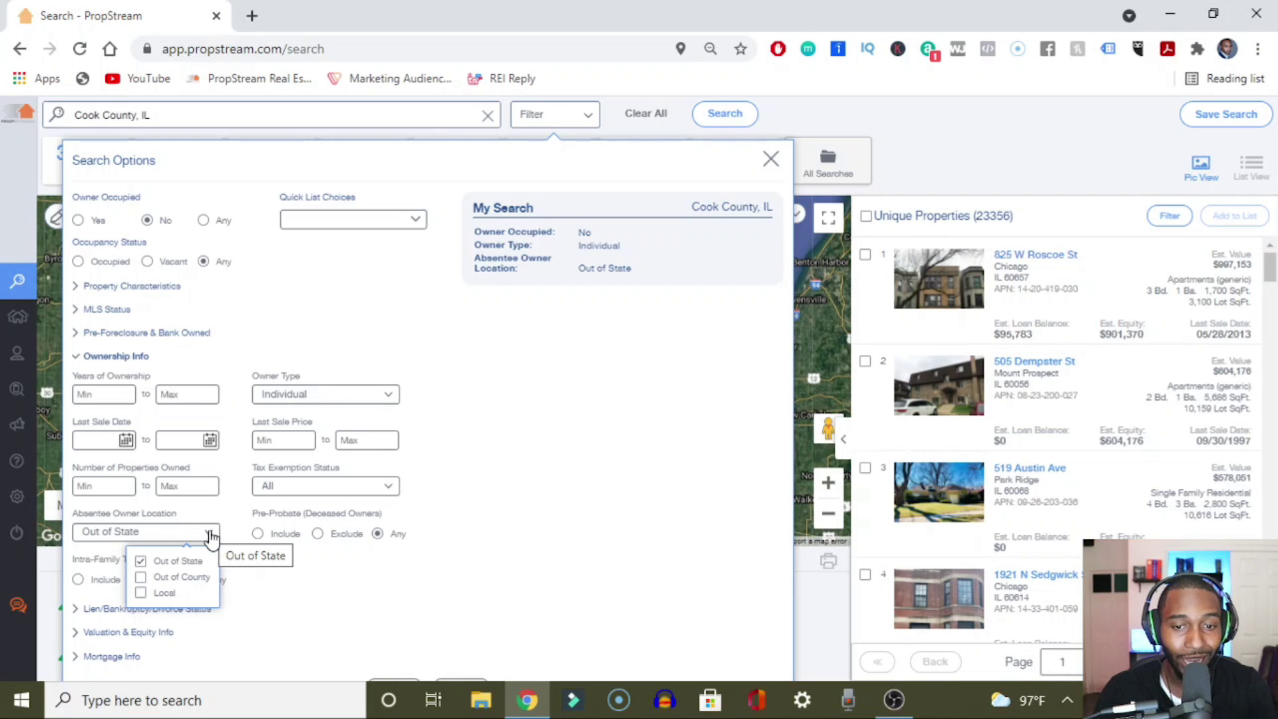
Step: Set the maximum estimated value to 300,000 and the minimum estimated equity to 45% for the absentee owner search
left_click(211, 537)
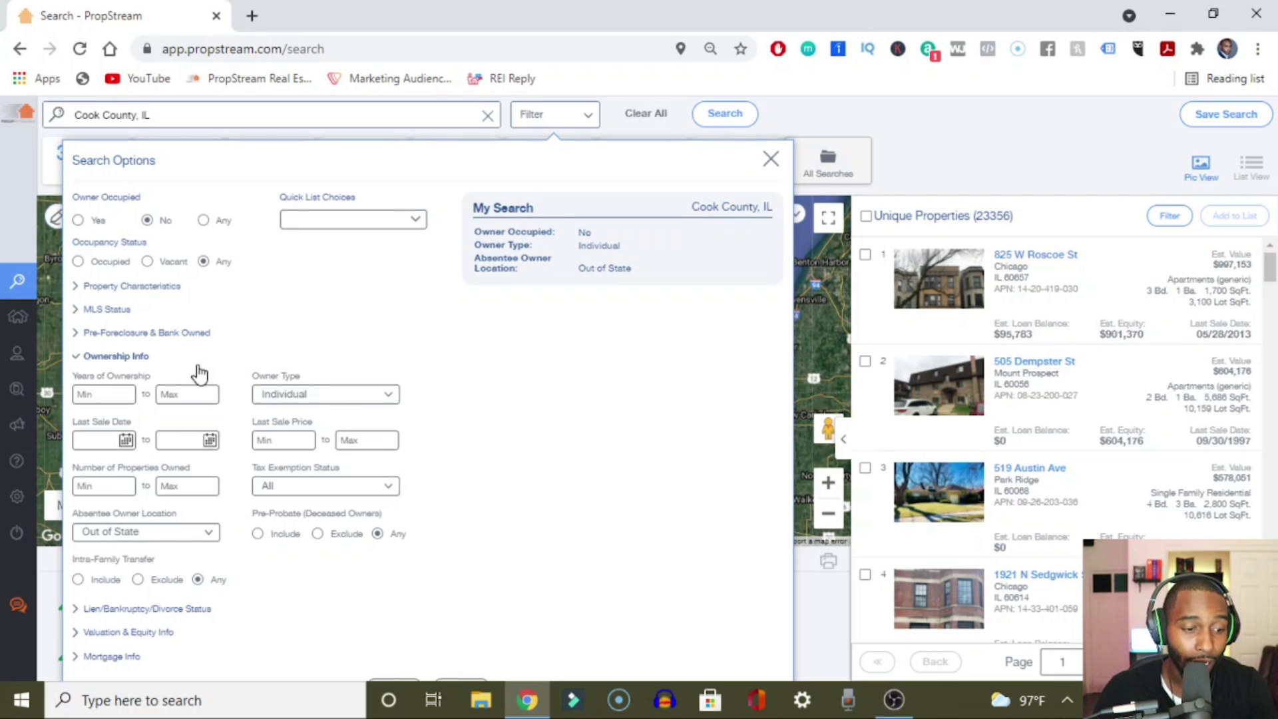
left_click(103, 632)
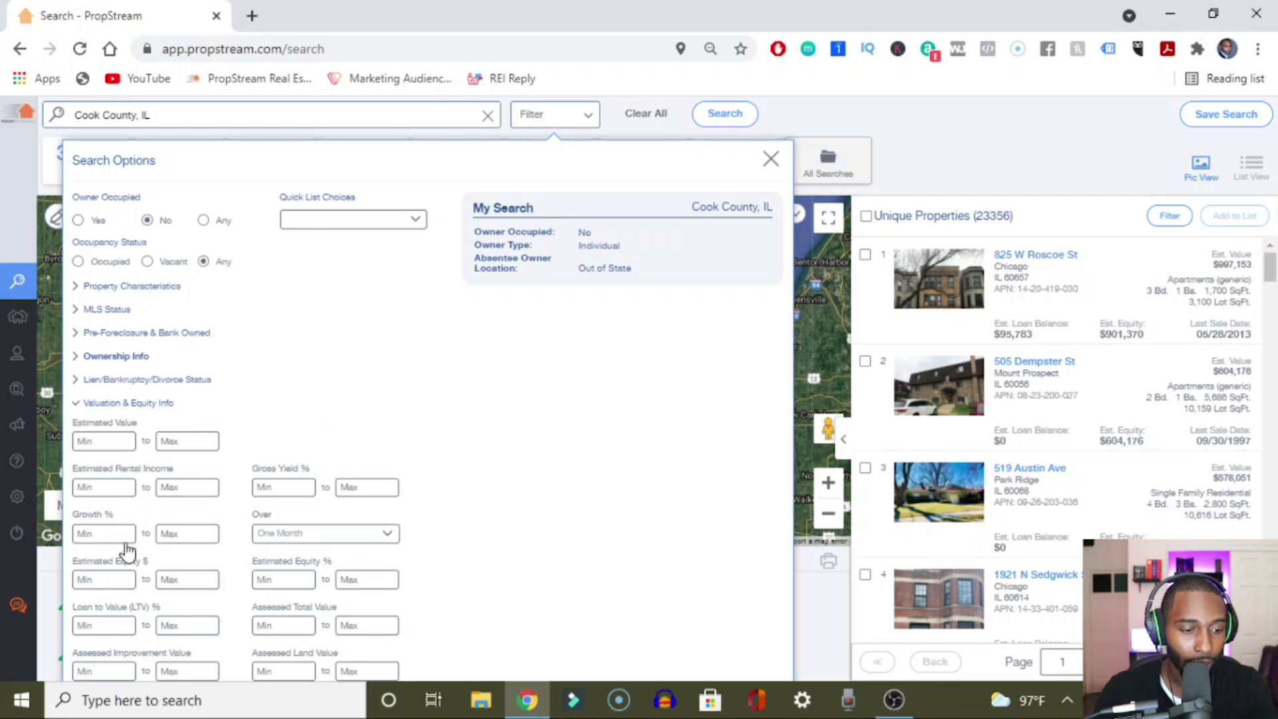
left_click(177, 441)
type("3000000")
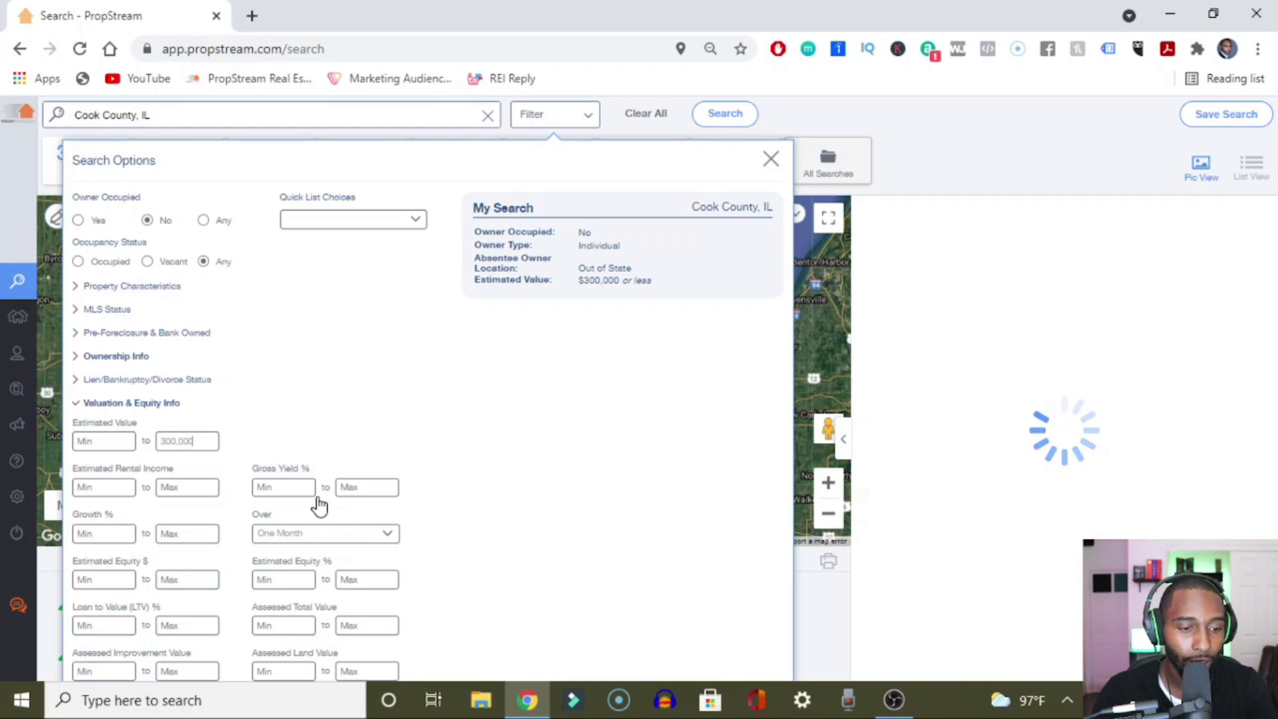
left_click(298, 574)
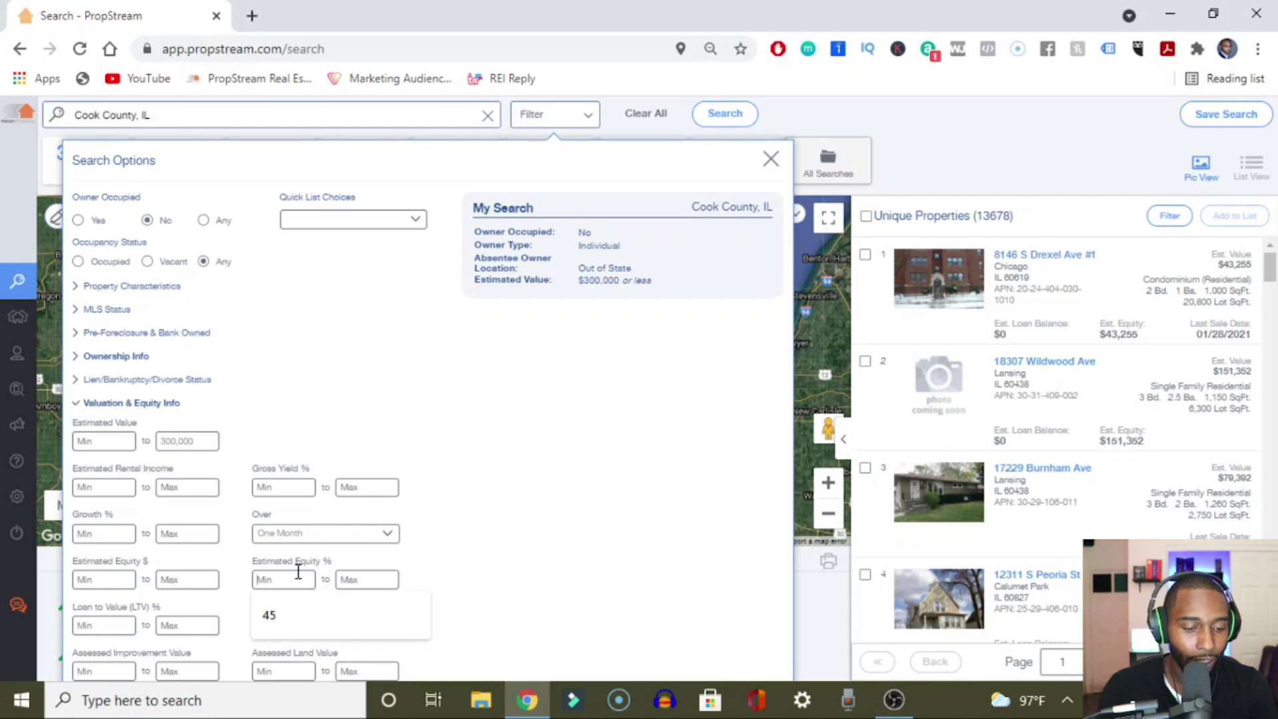
type("45")
left_click(130, 402)
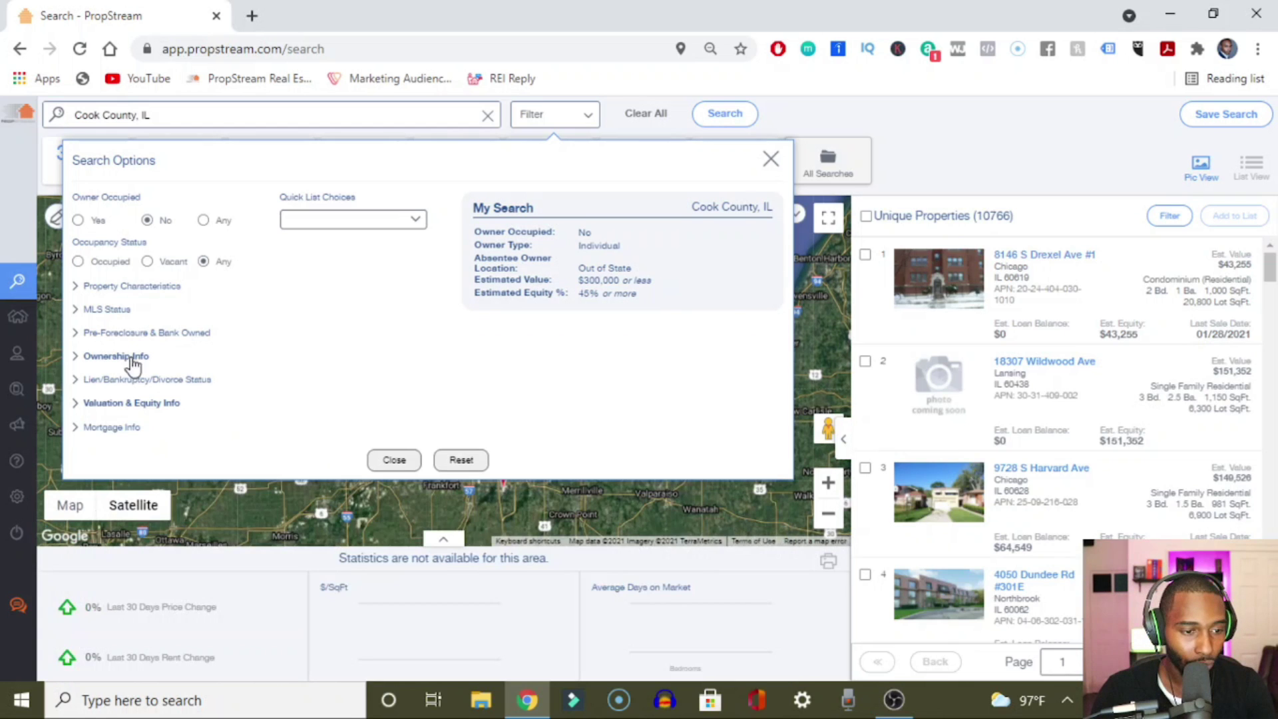
Step: Require at least 10 years of ownership
left_click(120, 356)
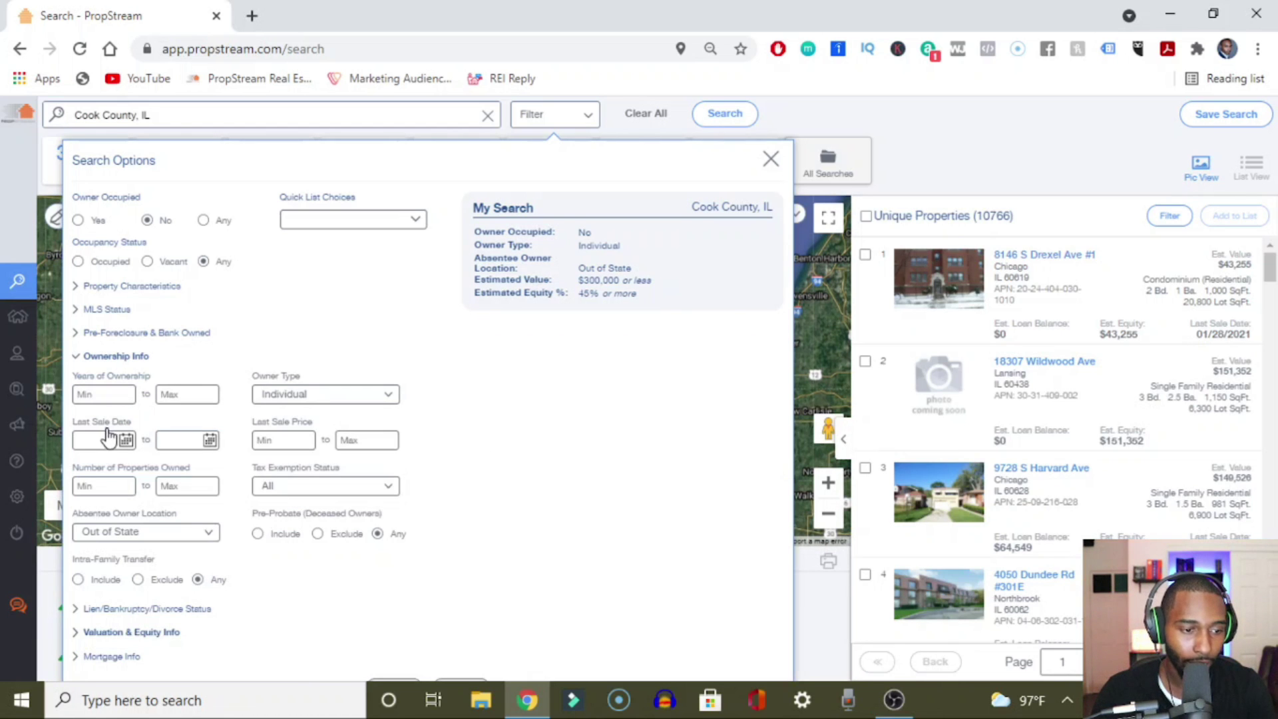
left_click(99, 397)
left_click(92, 430)
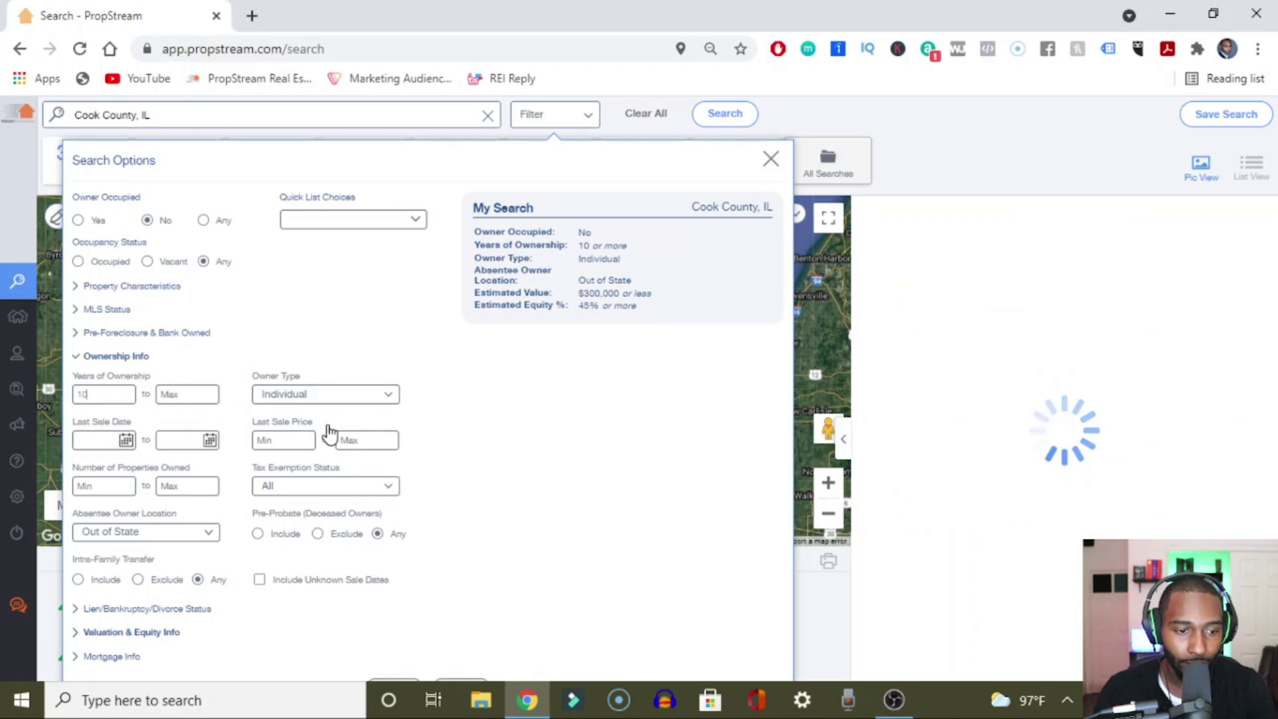
left_click(126, 359)
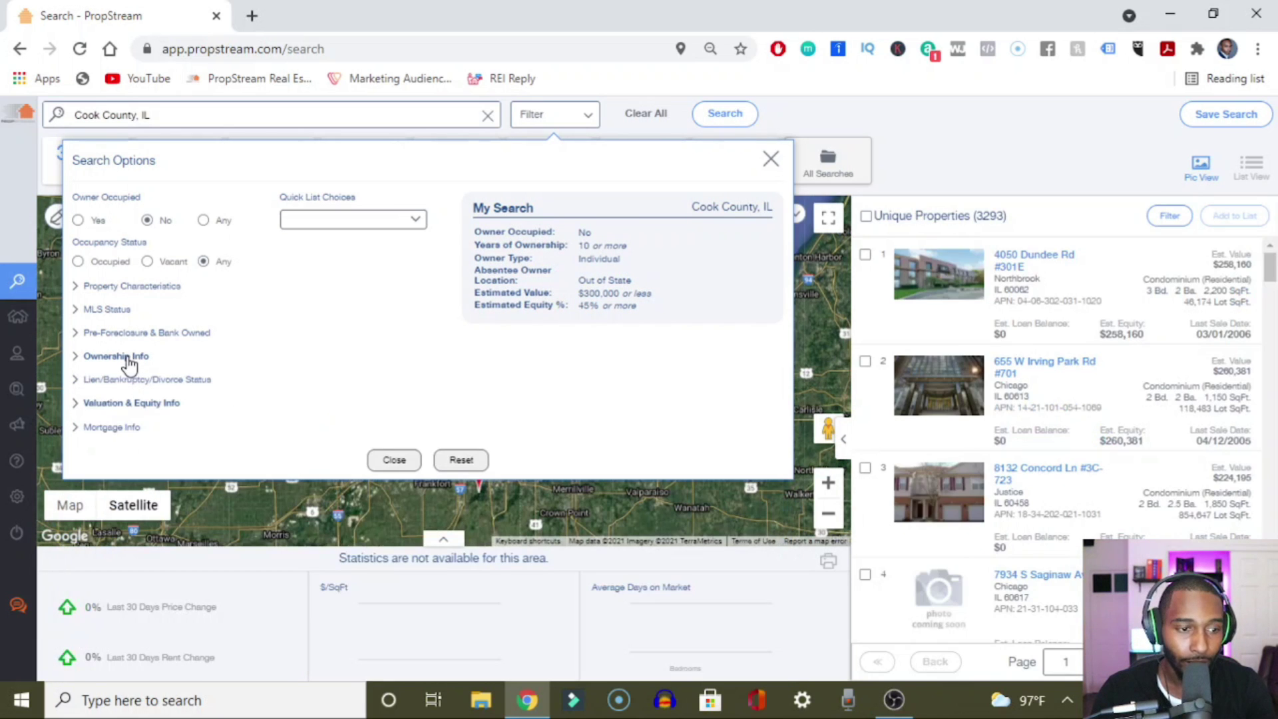
Step: Try the Vacant occupancy status, set it back to Any, and restrict the property classification to Residential
left_click(149, 260)
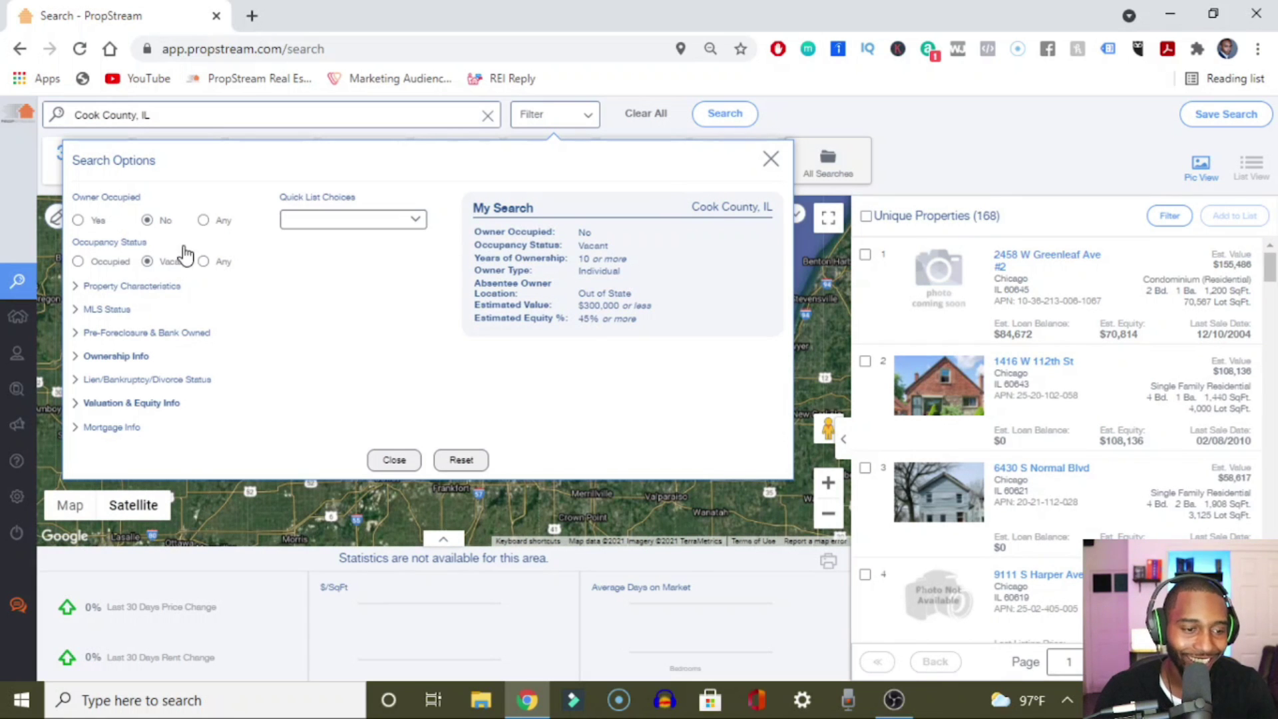
left_click(204, 261)
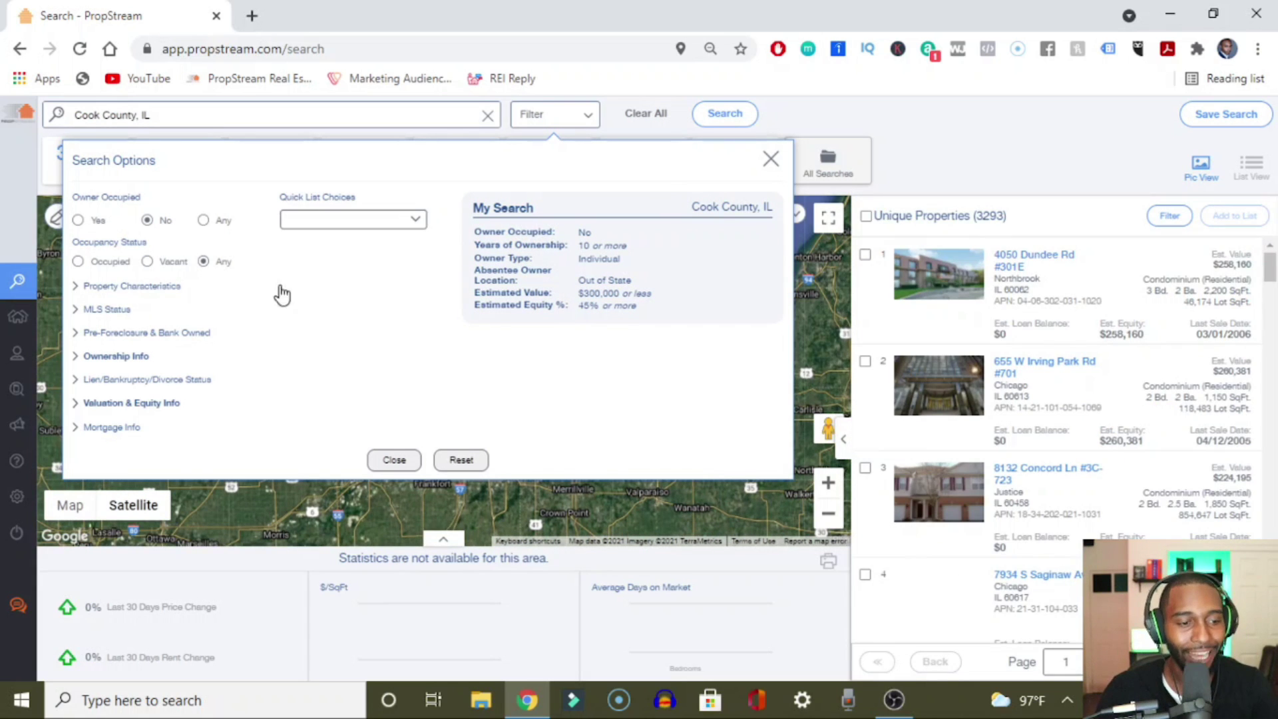
left_click(151, 287)
left_click(124, 324)
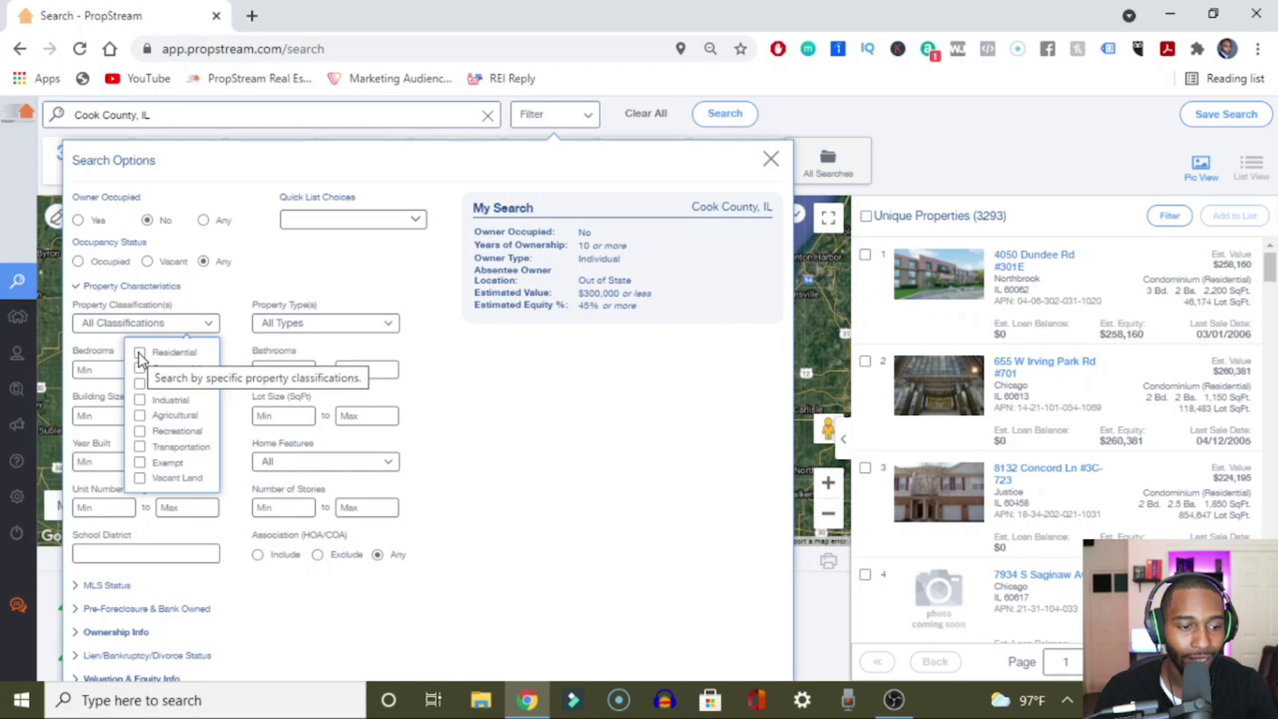
left_click(141, 353)
left_click(151, 289)
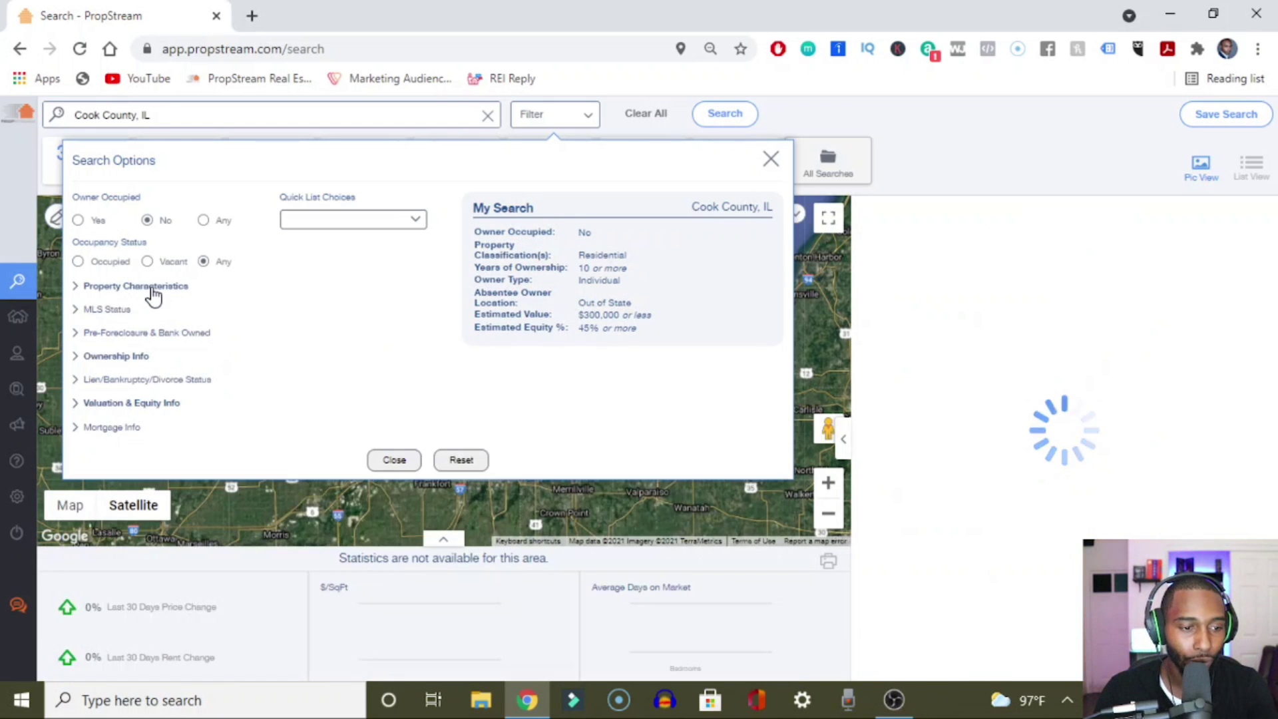
Step: Exclude listed properties from the absentee owner search by setting On Market to No
left_click(113, 311)
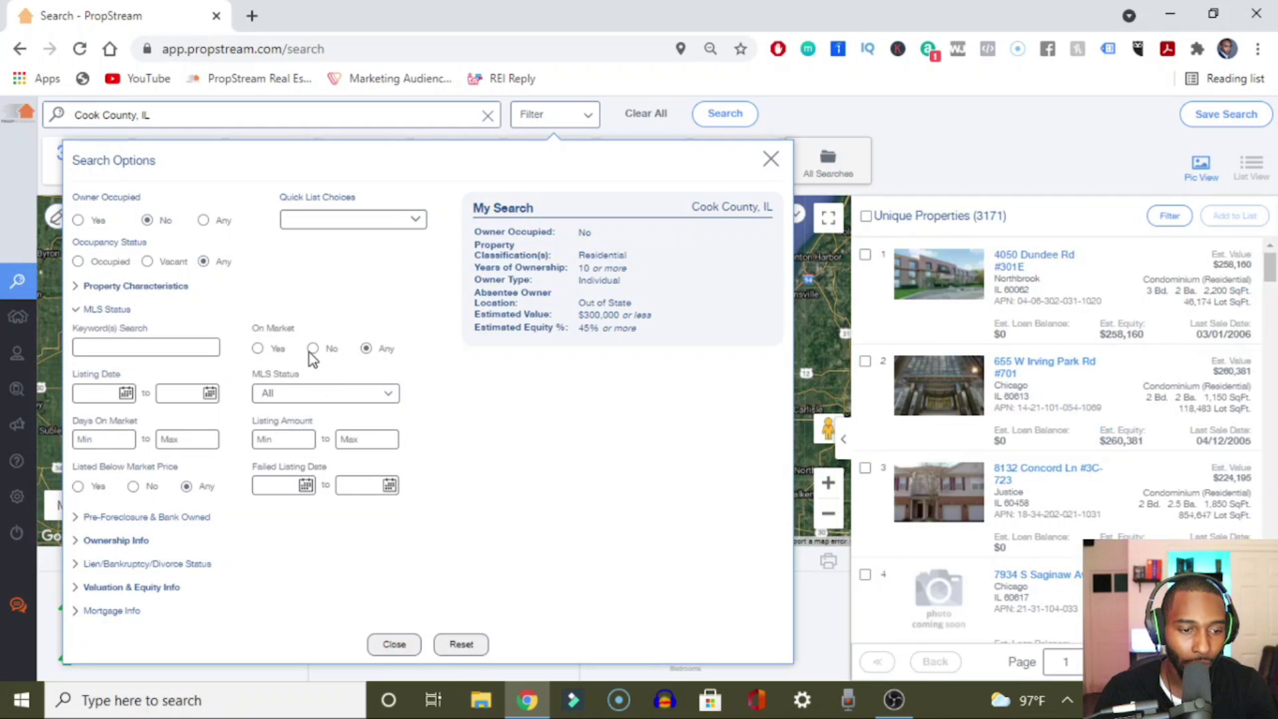
left_click(312, 348)
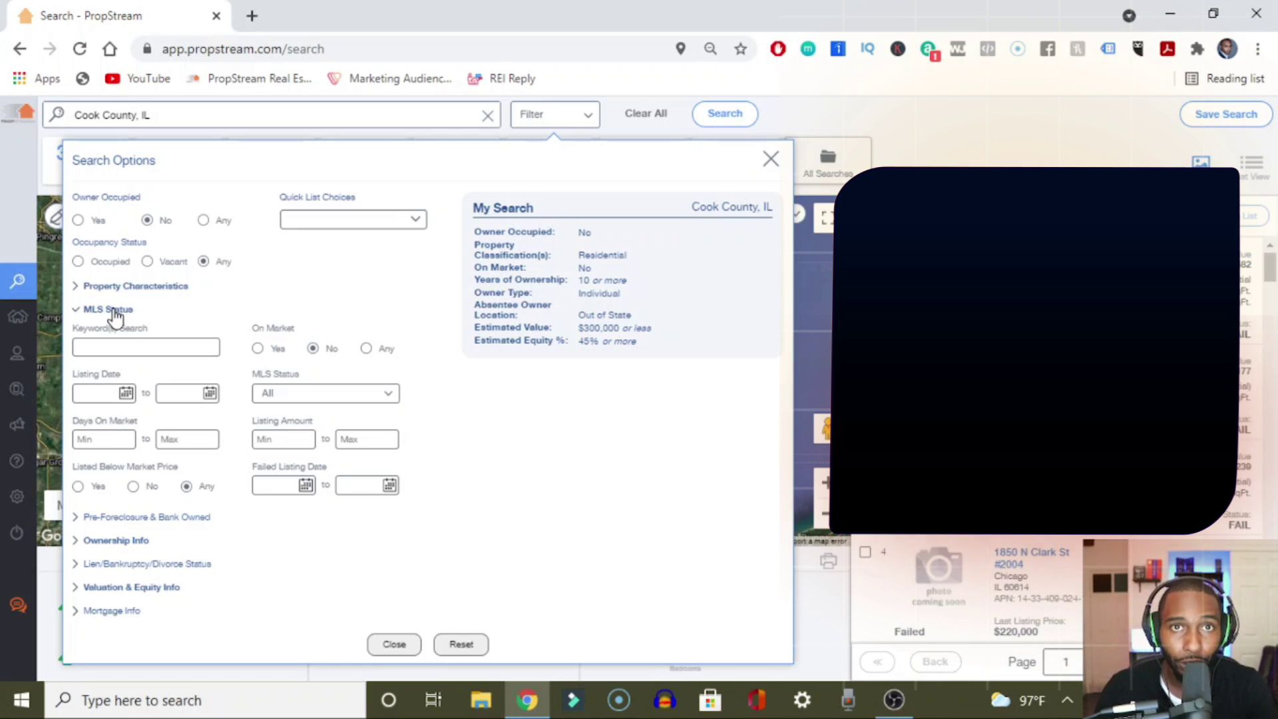
left_click(112, 310)
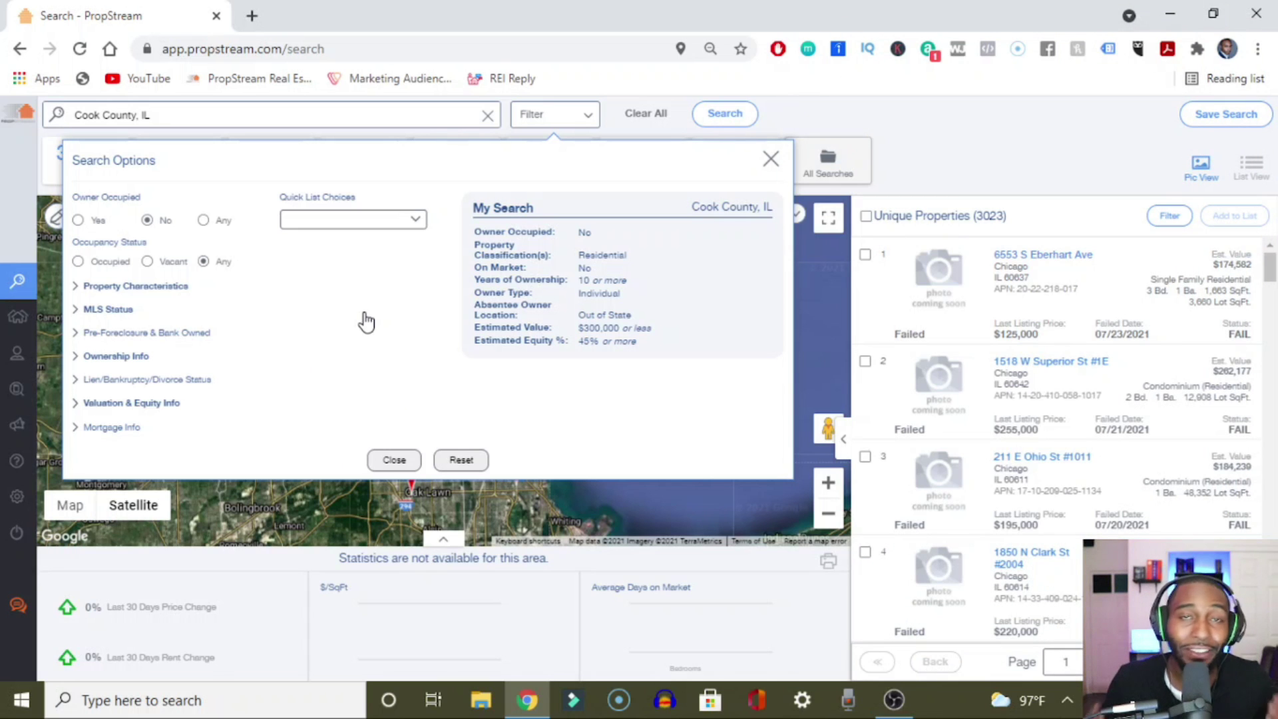
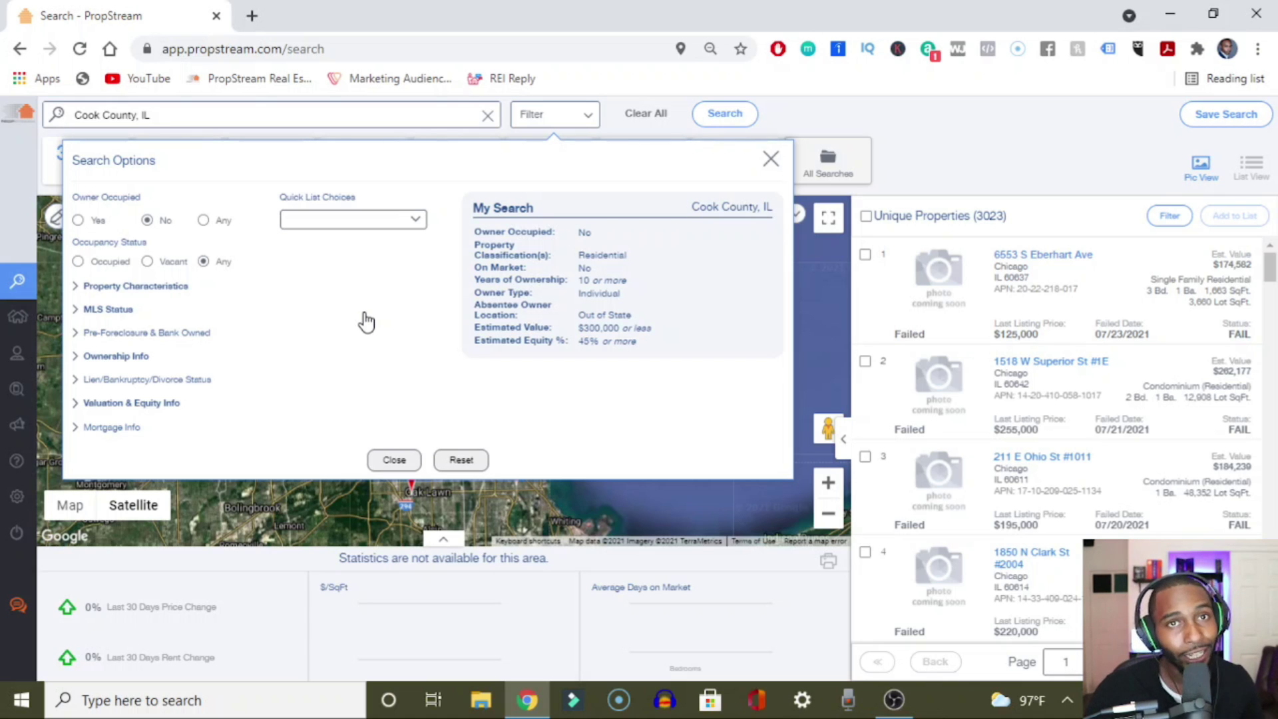
Step: Reset all search criteria and apply the Zombie Properties quick list to Cook County, IL
left_click(461, 461)
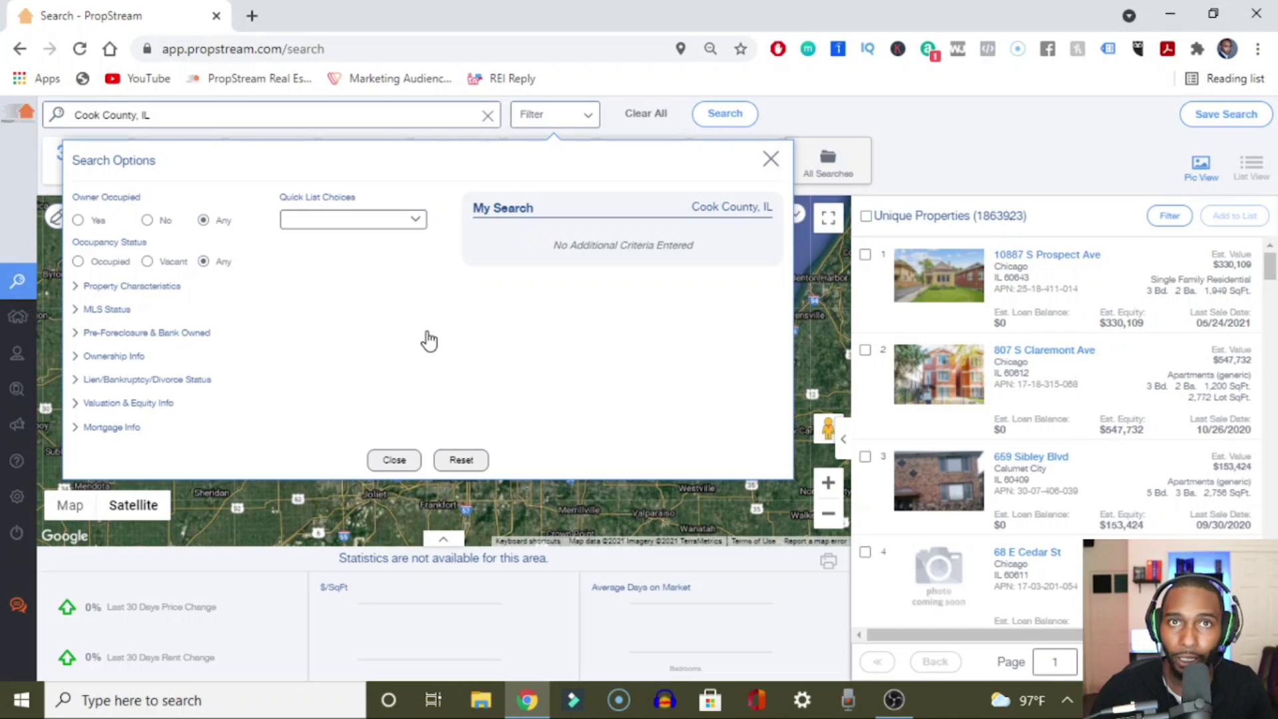
left_click(416, 224)
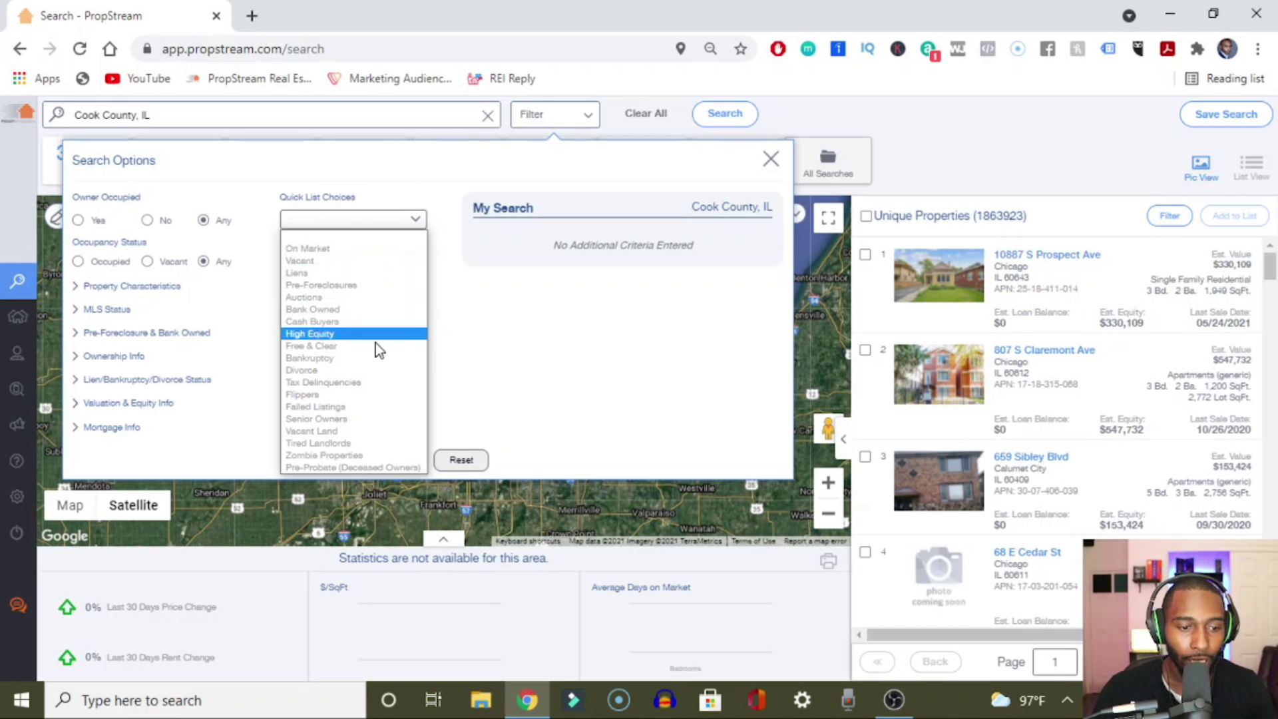
left_click(378, 455)
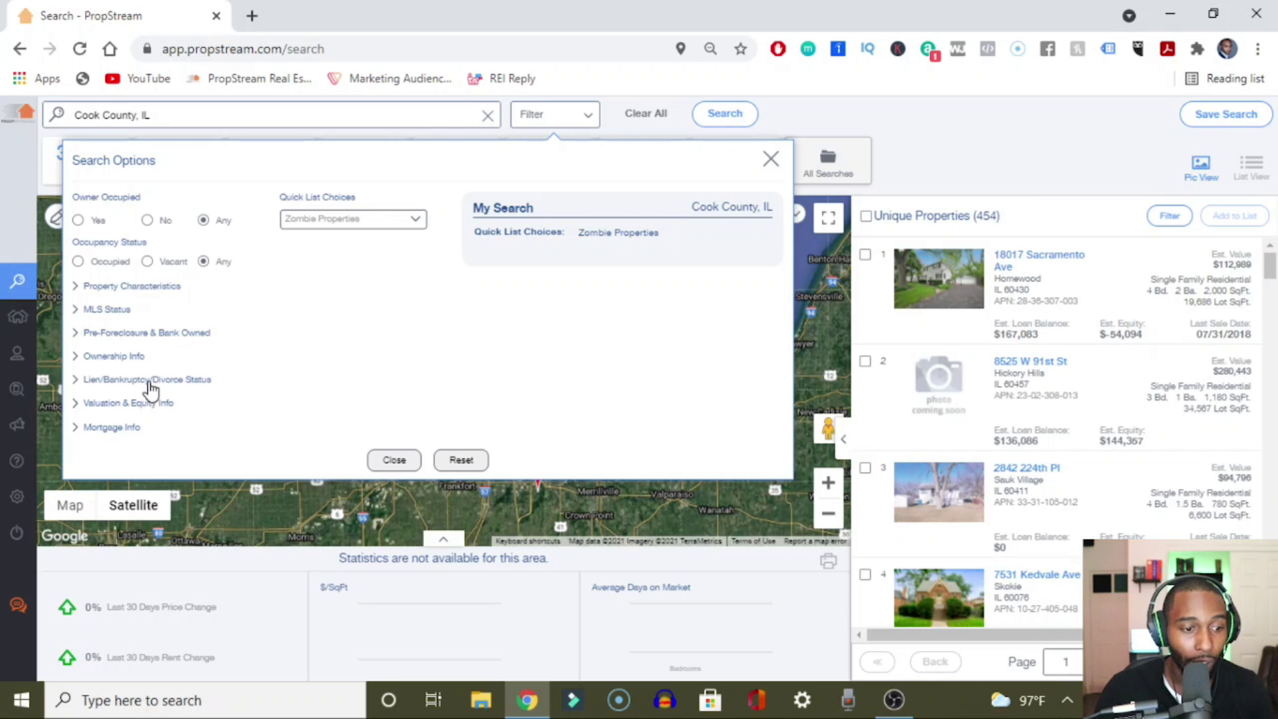
Step: Limit the zombie property list to the Individual owner type and a maximum estimated value of 300,000
left_click(131, 357)
left_click(287, 395)
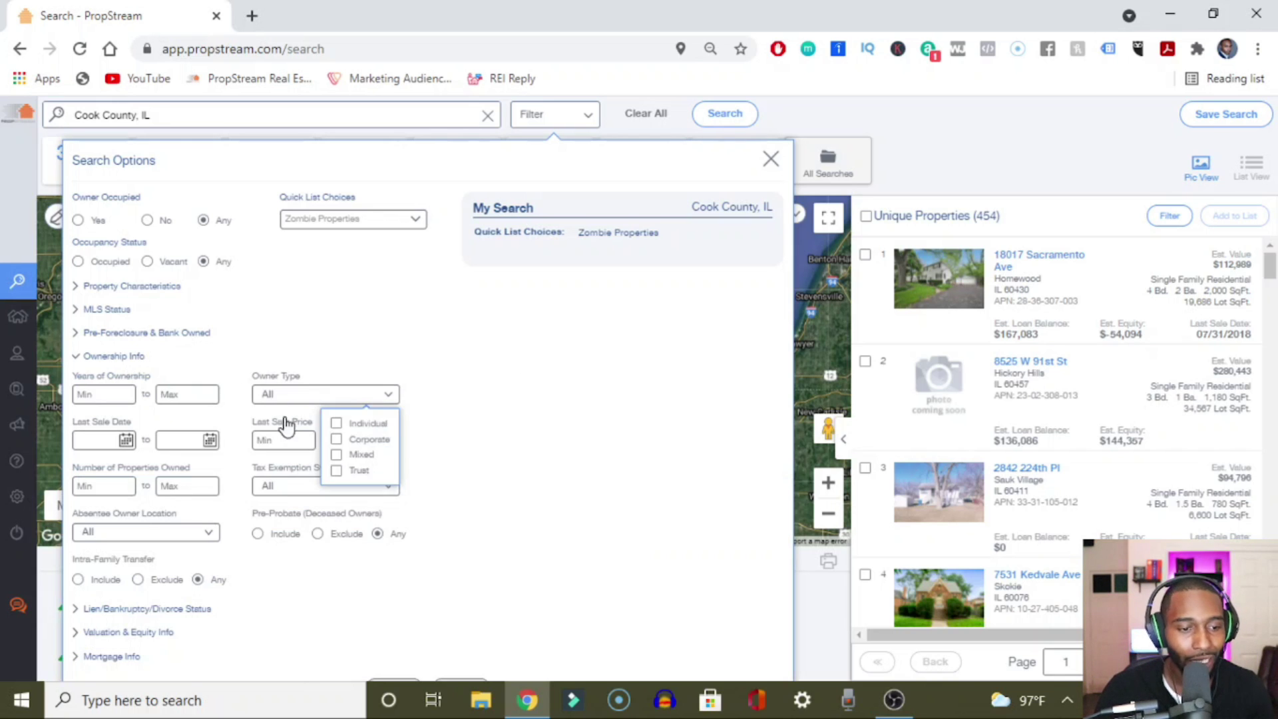
left_click(336, 423)
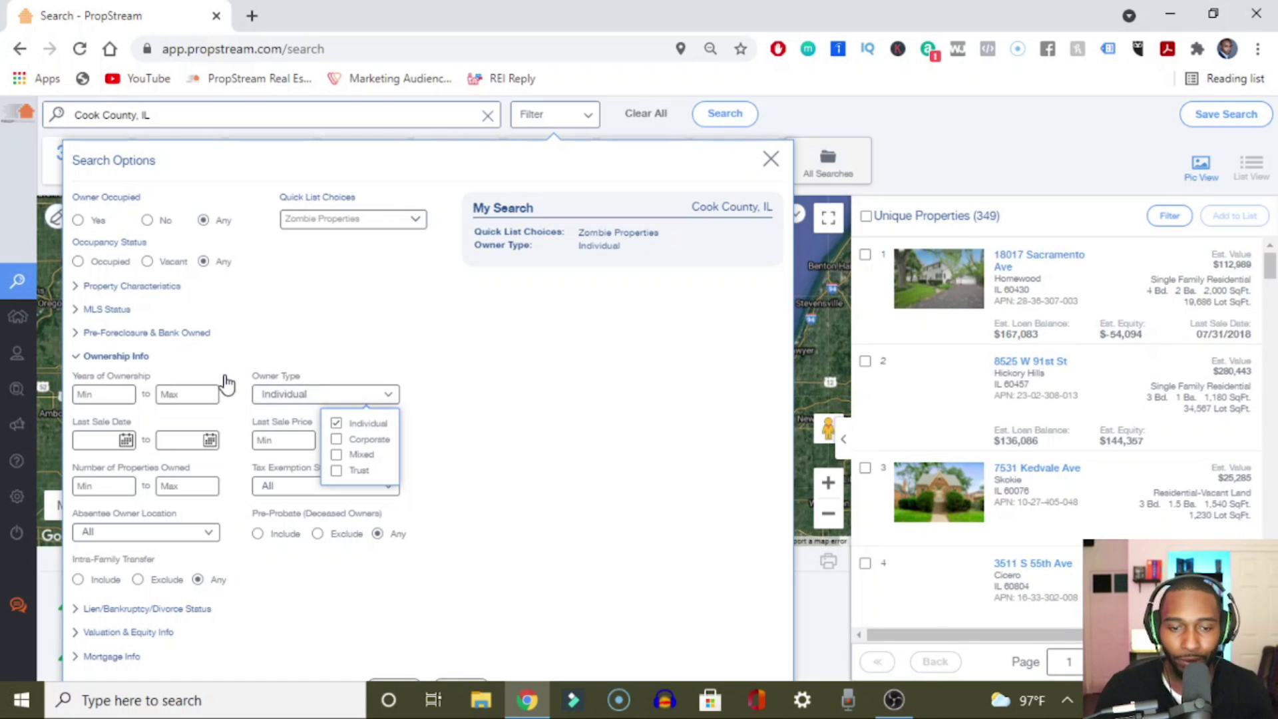
left_click(139, 359)
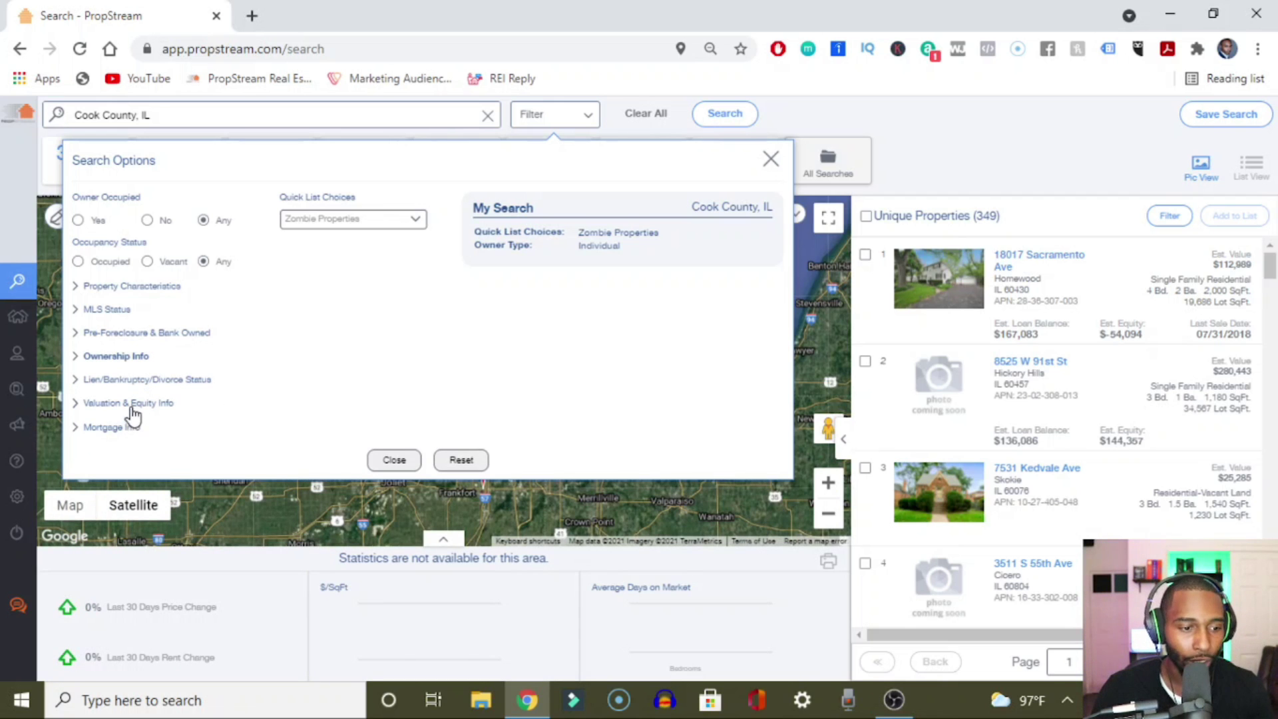
left_click(129, 402)
left_click(200, 441)
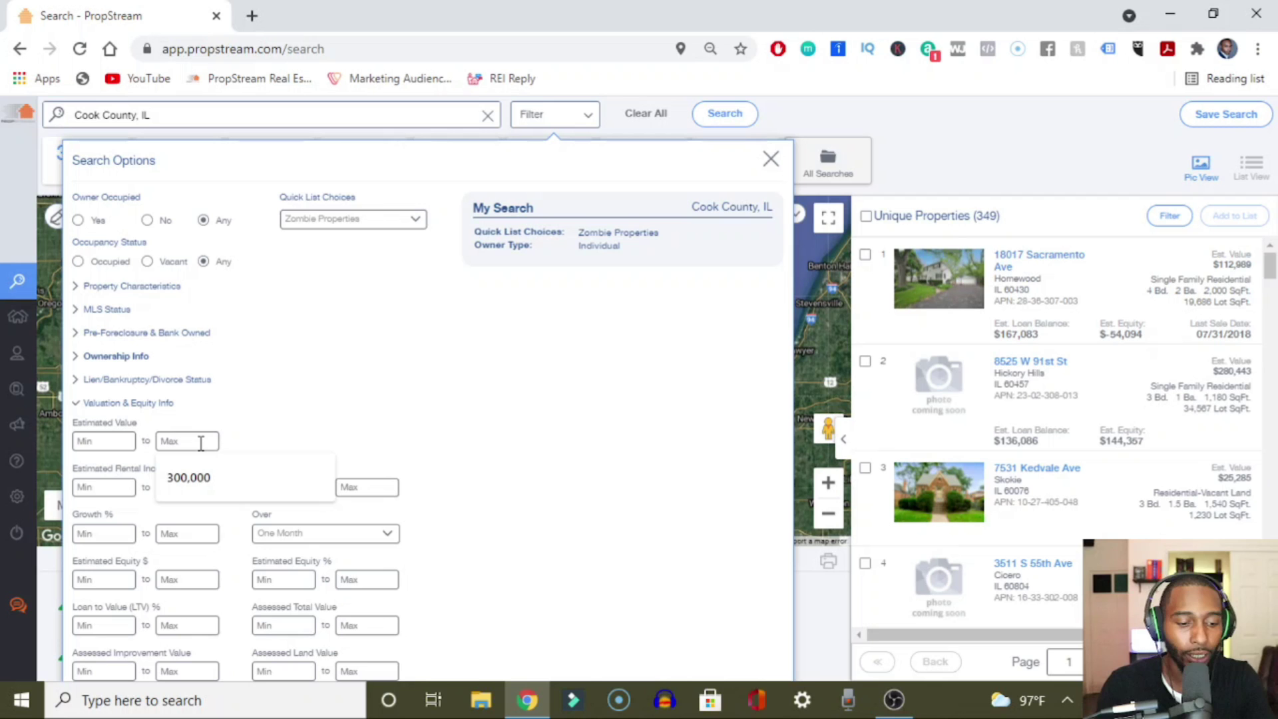
left_click(193, 475)
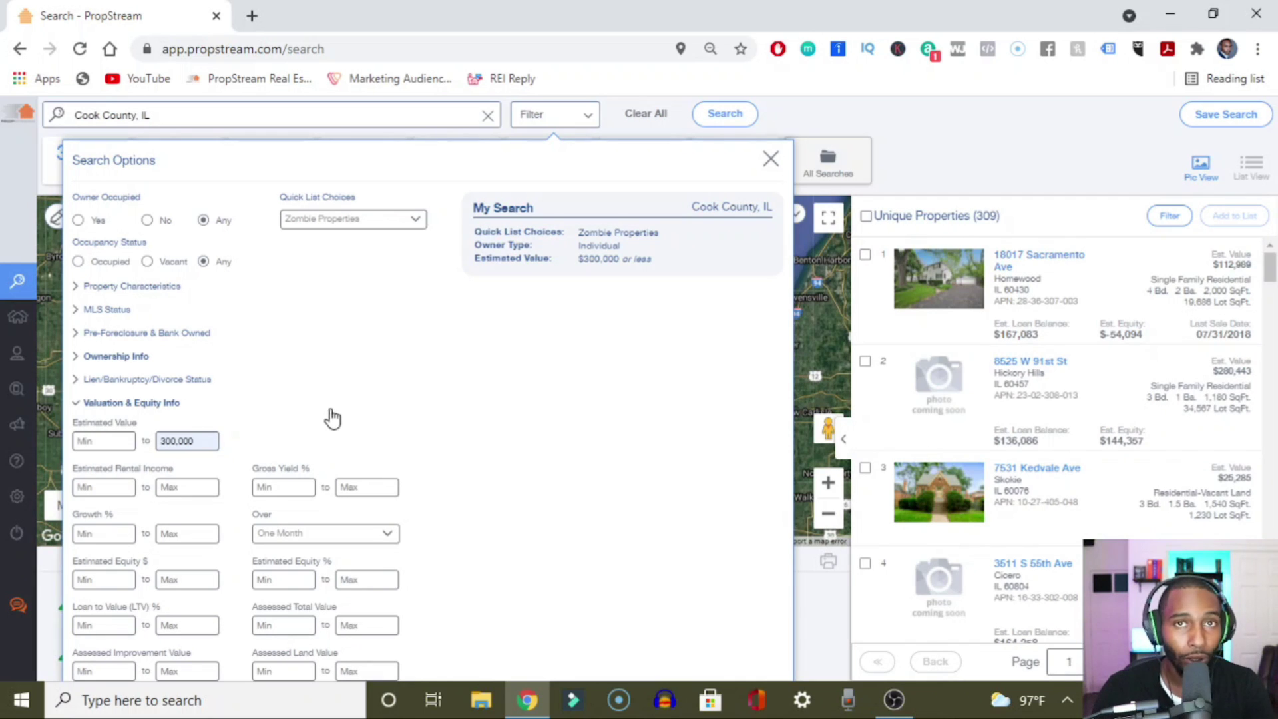
left_click(171, 408)
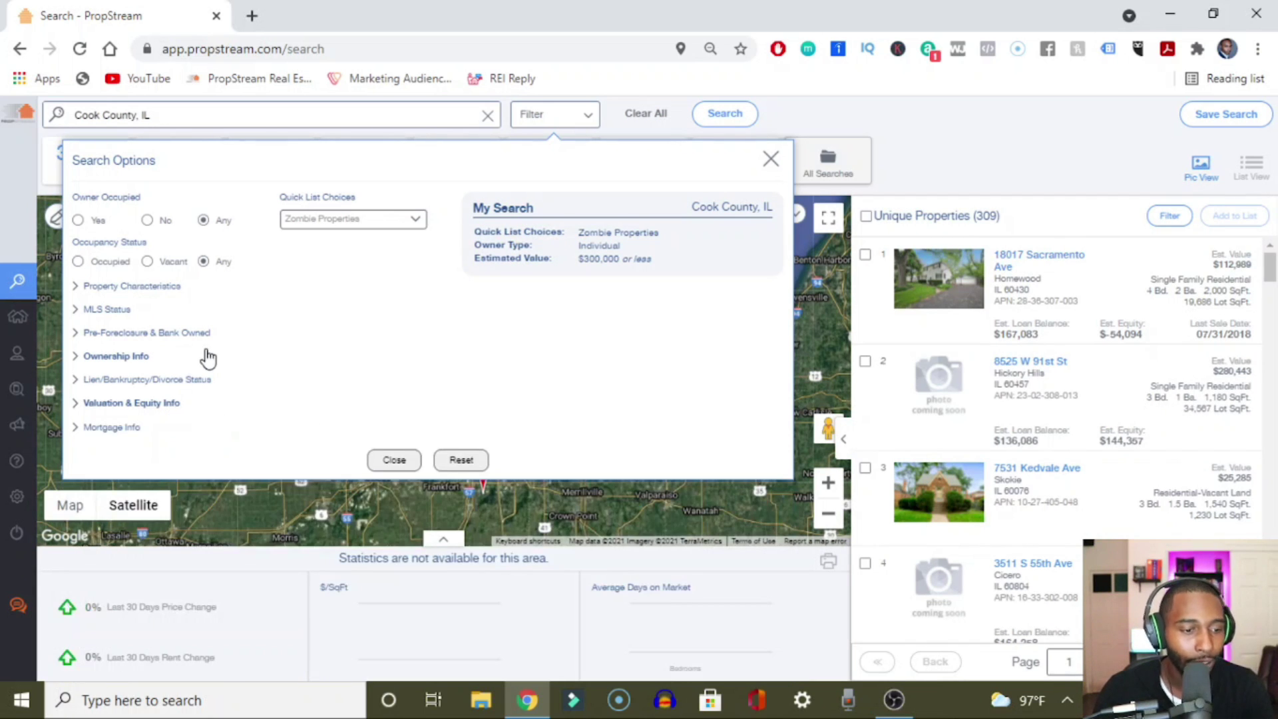
Step: Restrict the zombie property list to the Residential classification and set On Market to No
left_click(129, 290)
left_click(172, 327)
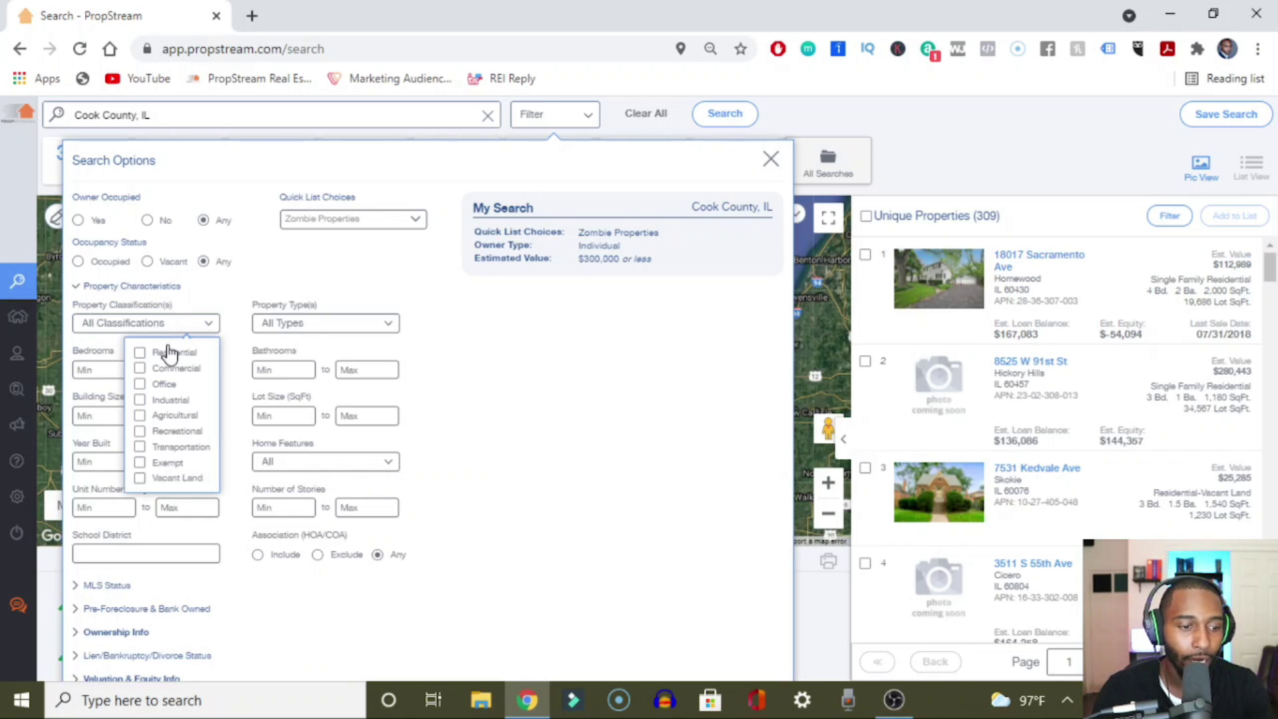
left_click(165, 362)
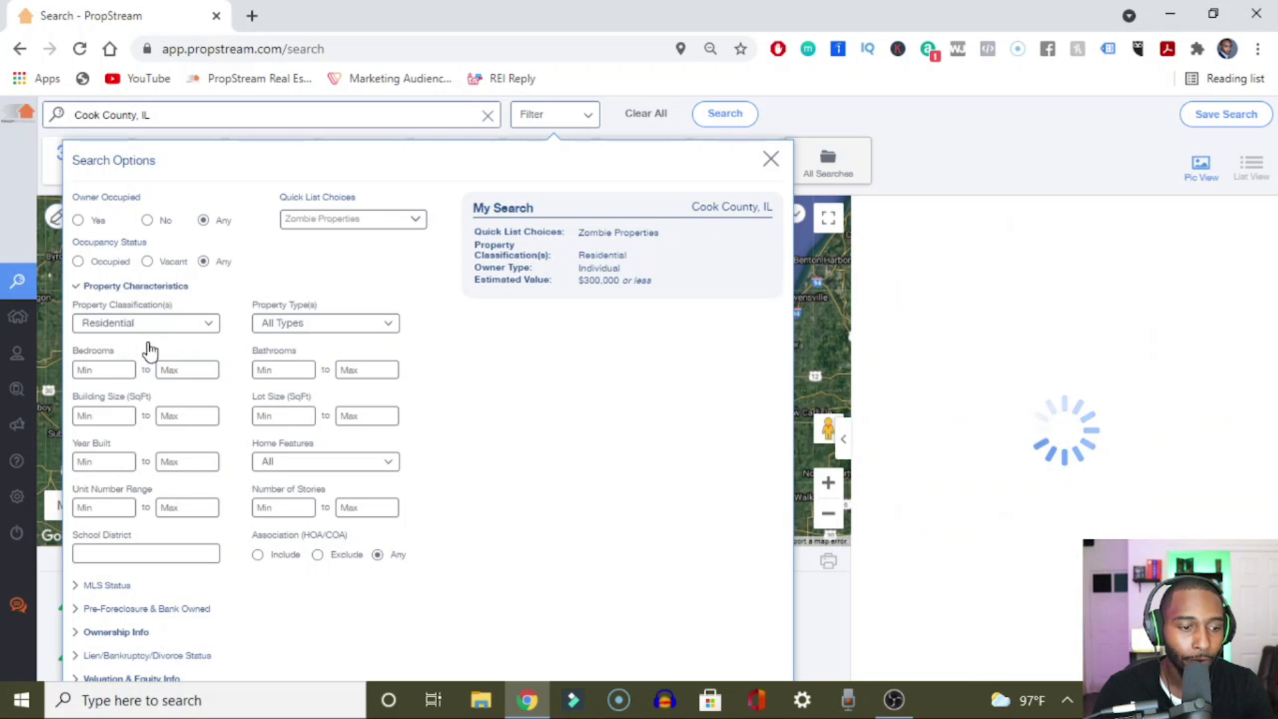
left_click(156, 288)
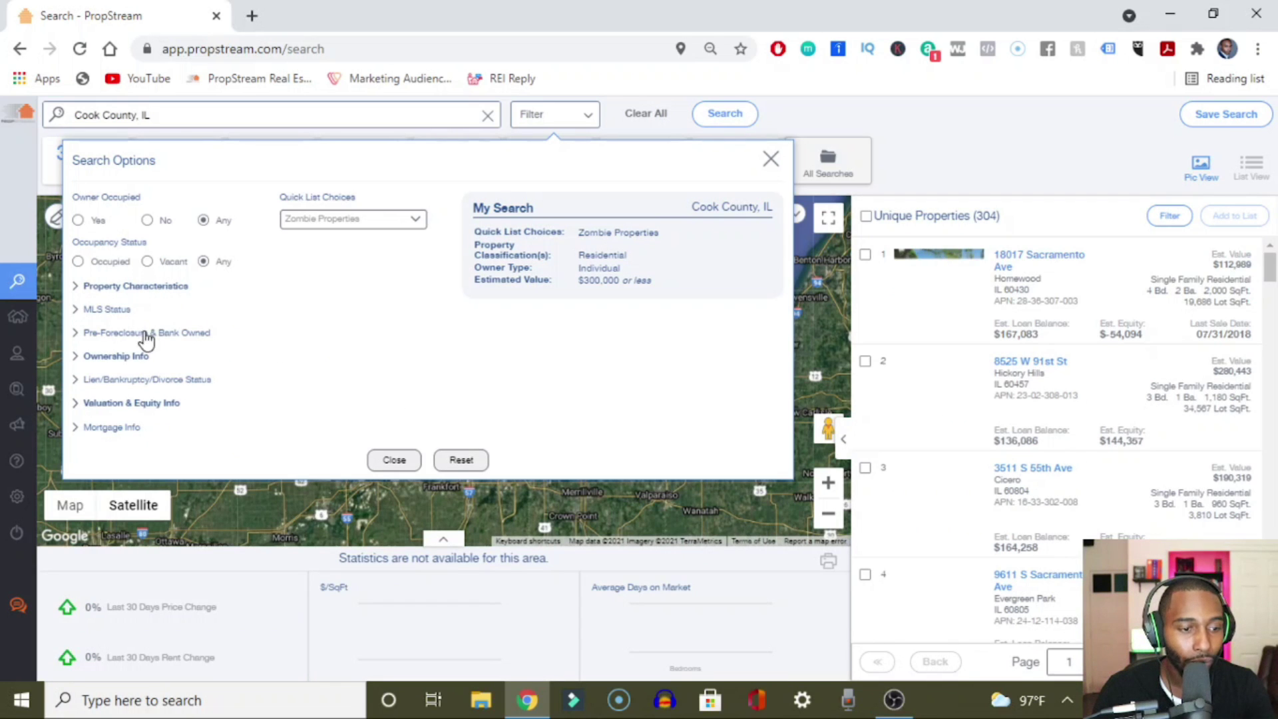
left_click(108, 310)
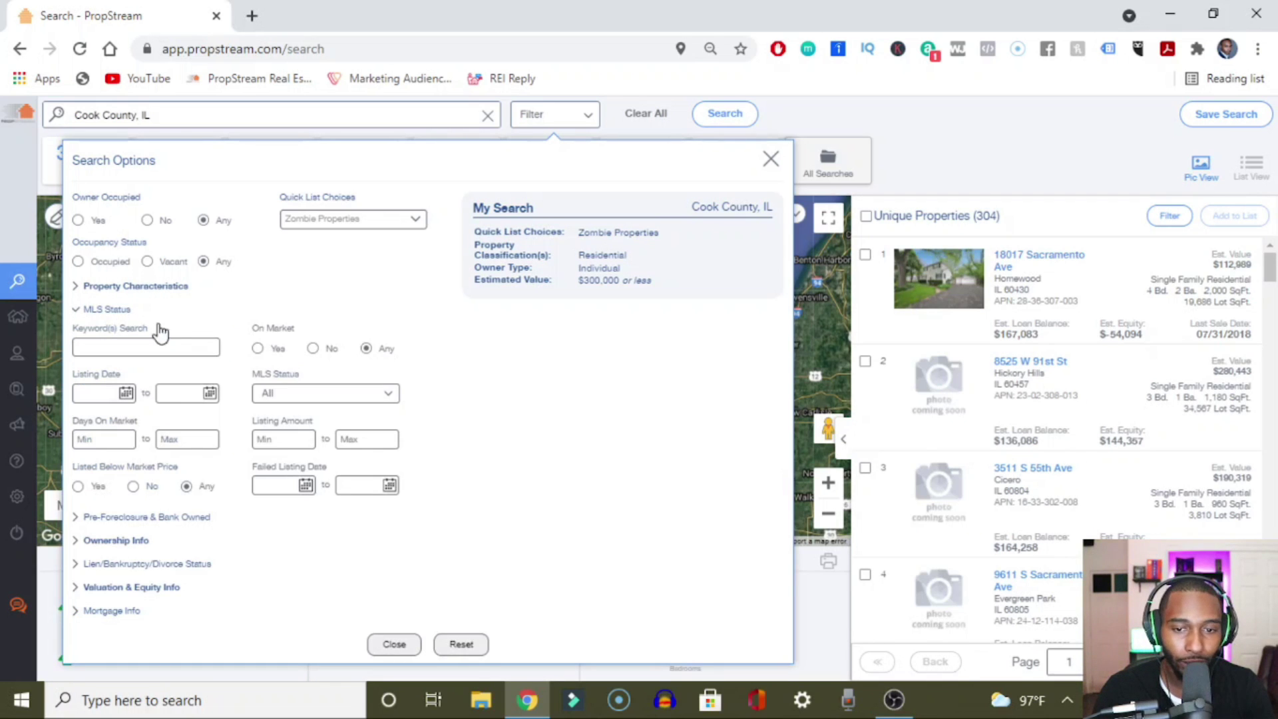
left_click(313, 349)
left_click(120, 311)
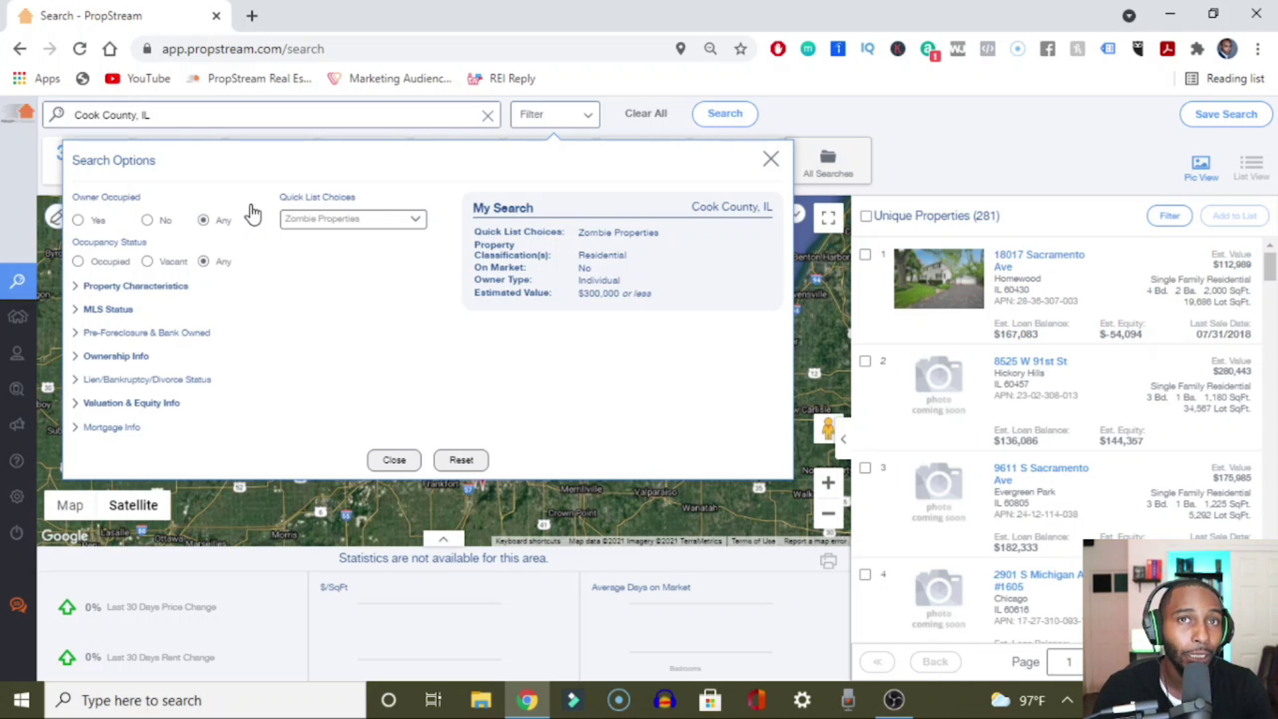
Step: Reset all search criteria and start a new Cook County search with On Market set to No
left_click(464, 459)
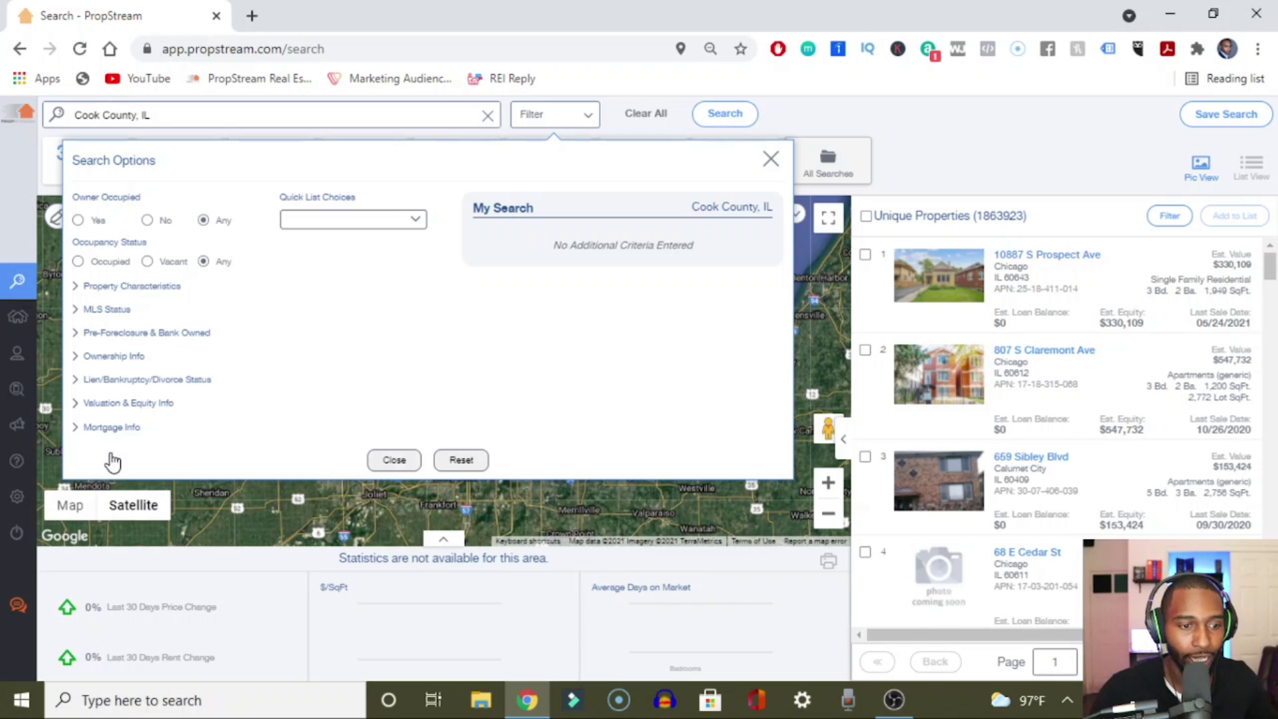
left_click(109, 311)
left_click(312, 349)
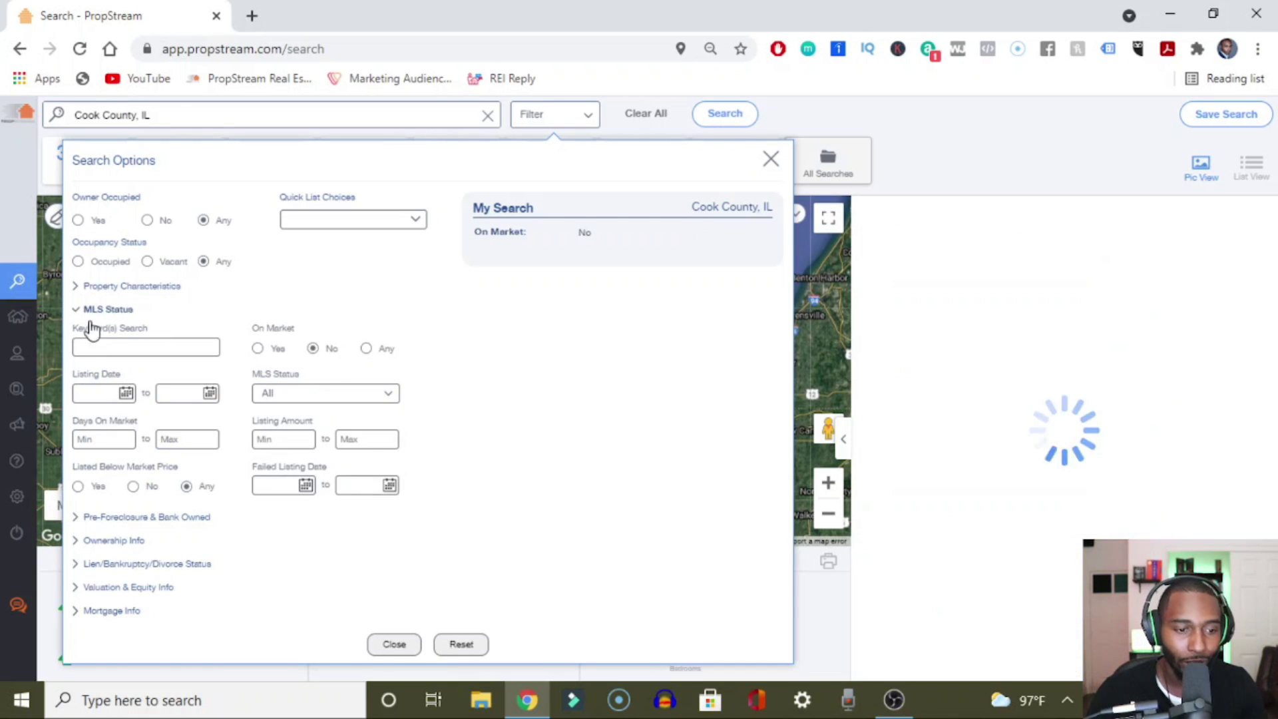
Step: Filter the new off-market search to the Residential property classification and the Individual owner type
left_click(93, 285)
left_click(103, 324)
left_click(149, 354)
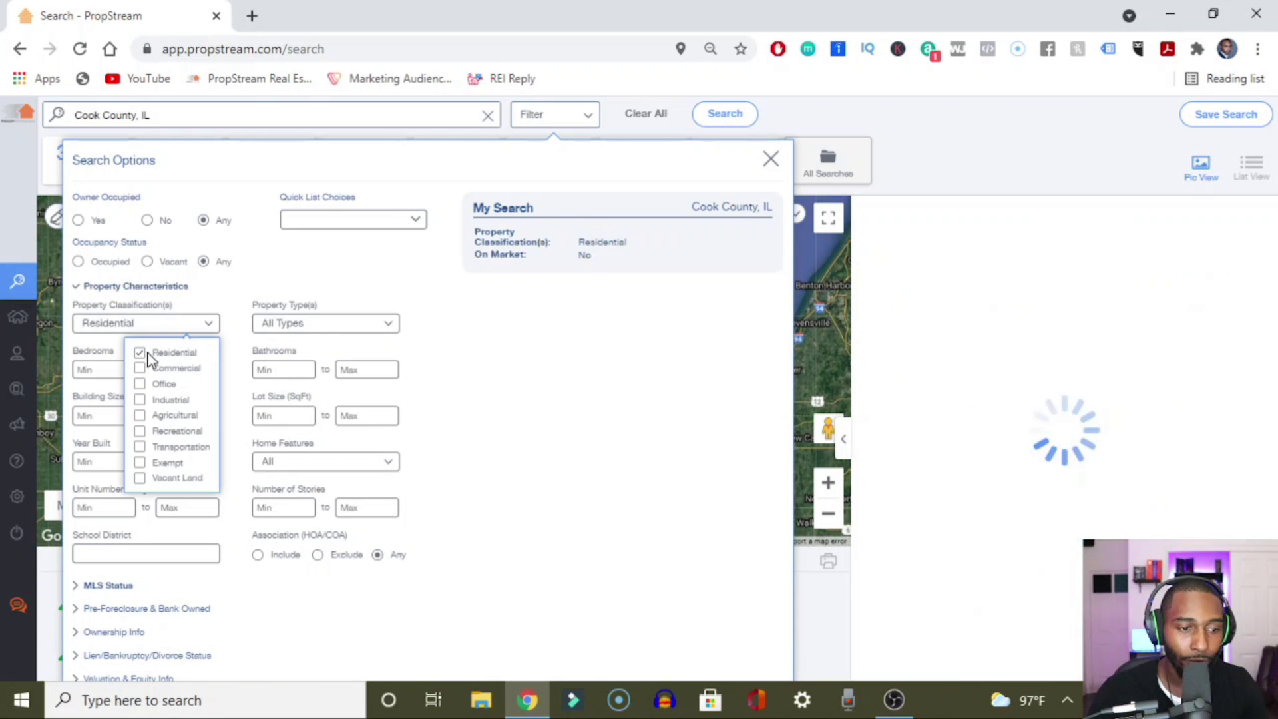
left_click(165, 310)
left_click(113, 632)
left_click(315, 395)
left_click(337, 423)
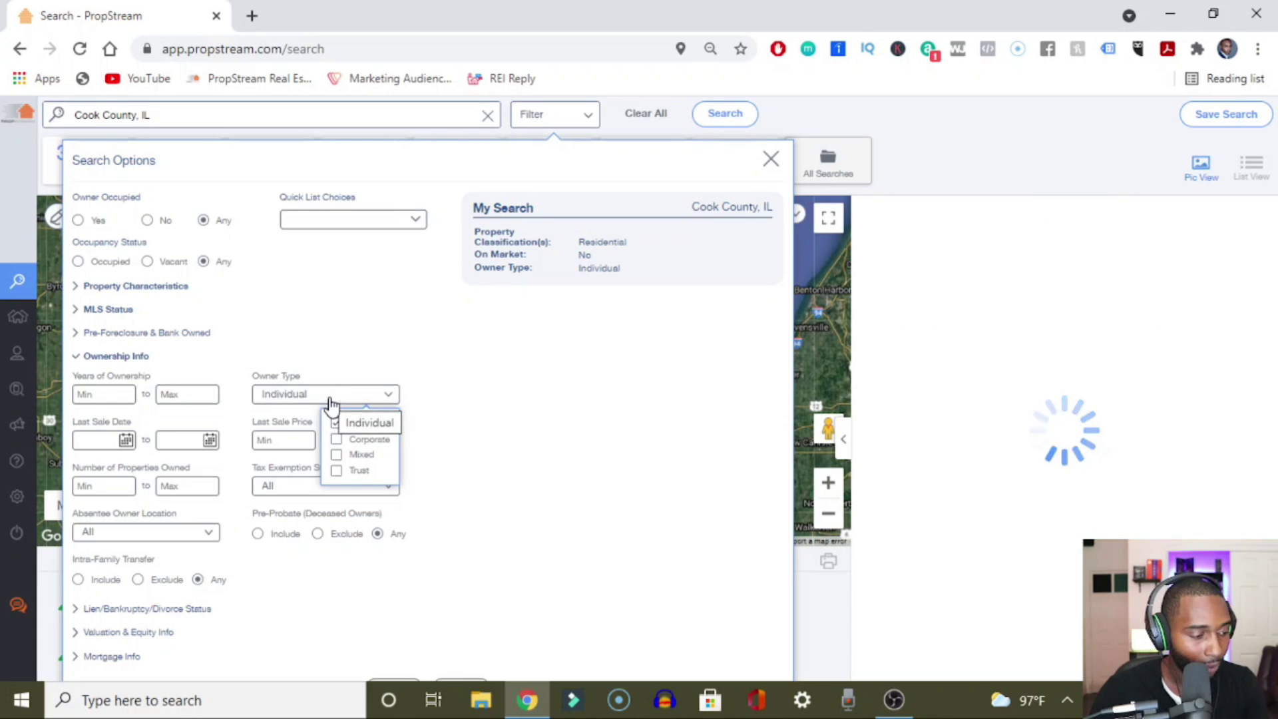
left_click(113, 655)
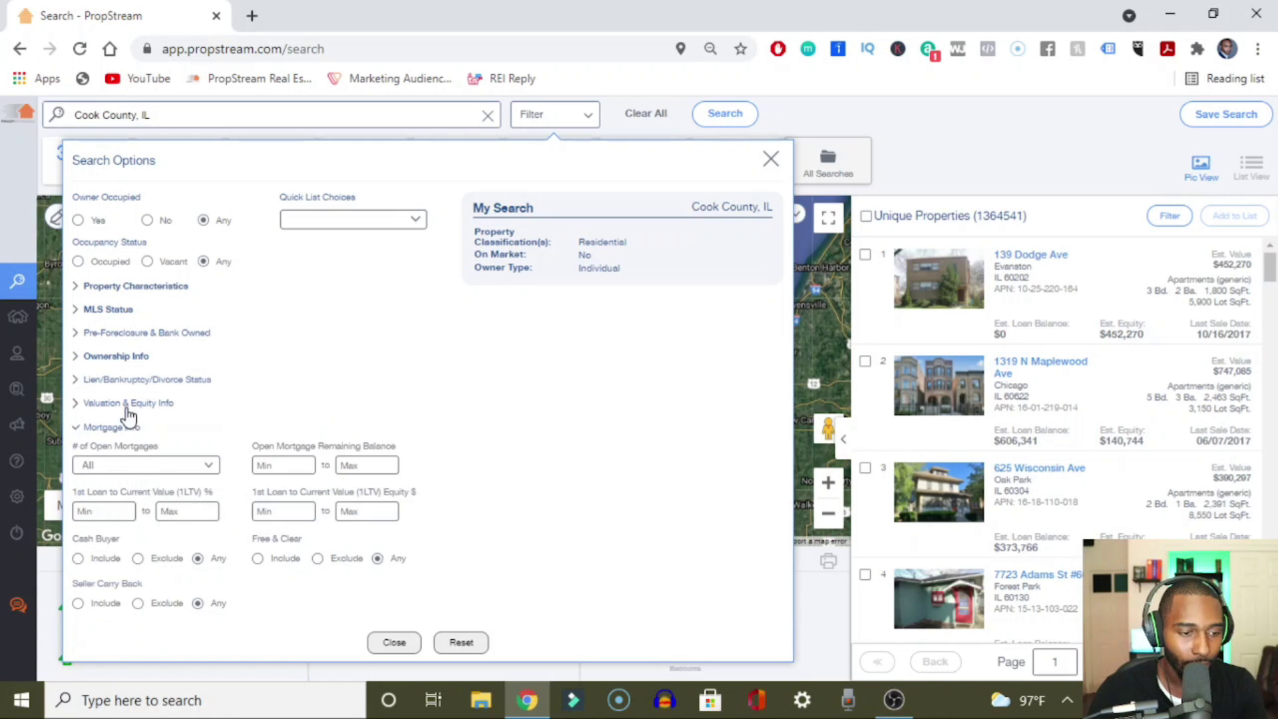
Step: Cap the estimated value of the off-market search at a maximum of 300,000
left_click(125, 402)
left_click(175, 440)
type("30")
key("Return")
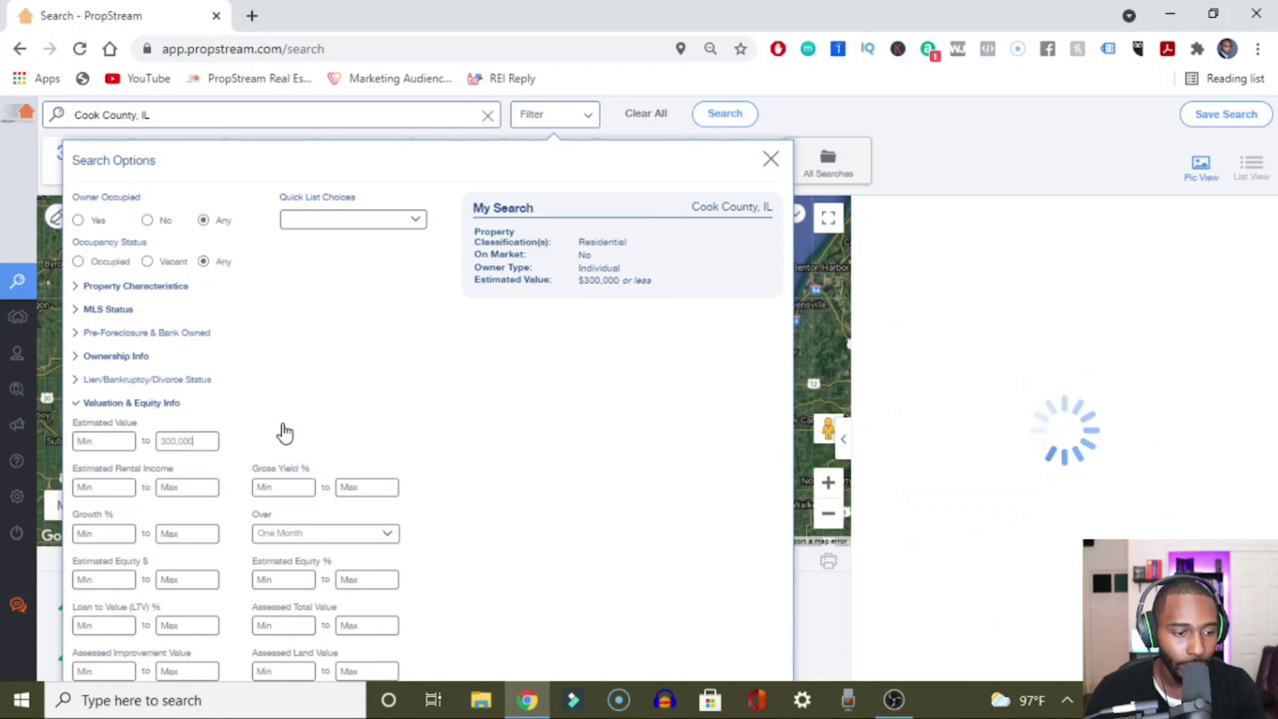
left_click(170, 405)
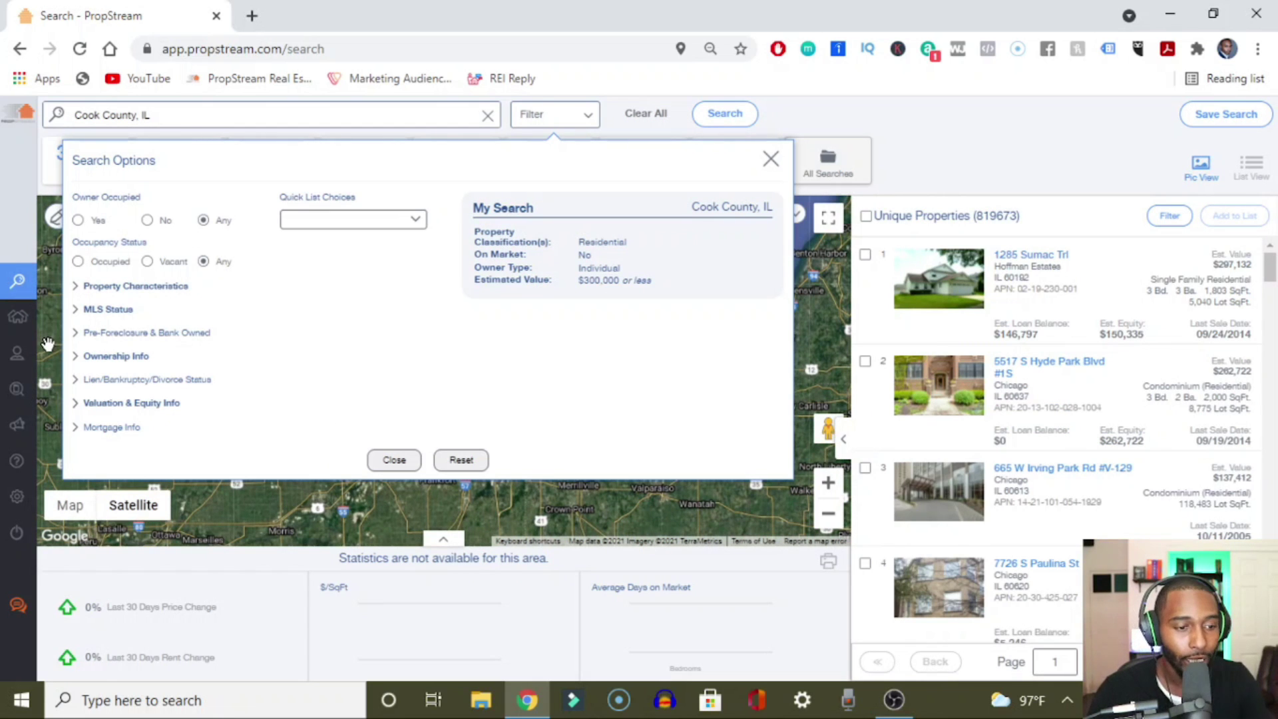
Step: Restrict the search to the Tax Lien and Utility Lien types and set Occupancy Status to Vacant
left_click(146, 333)
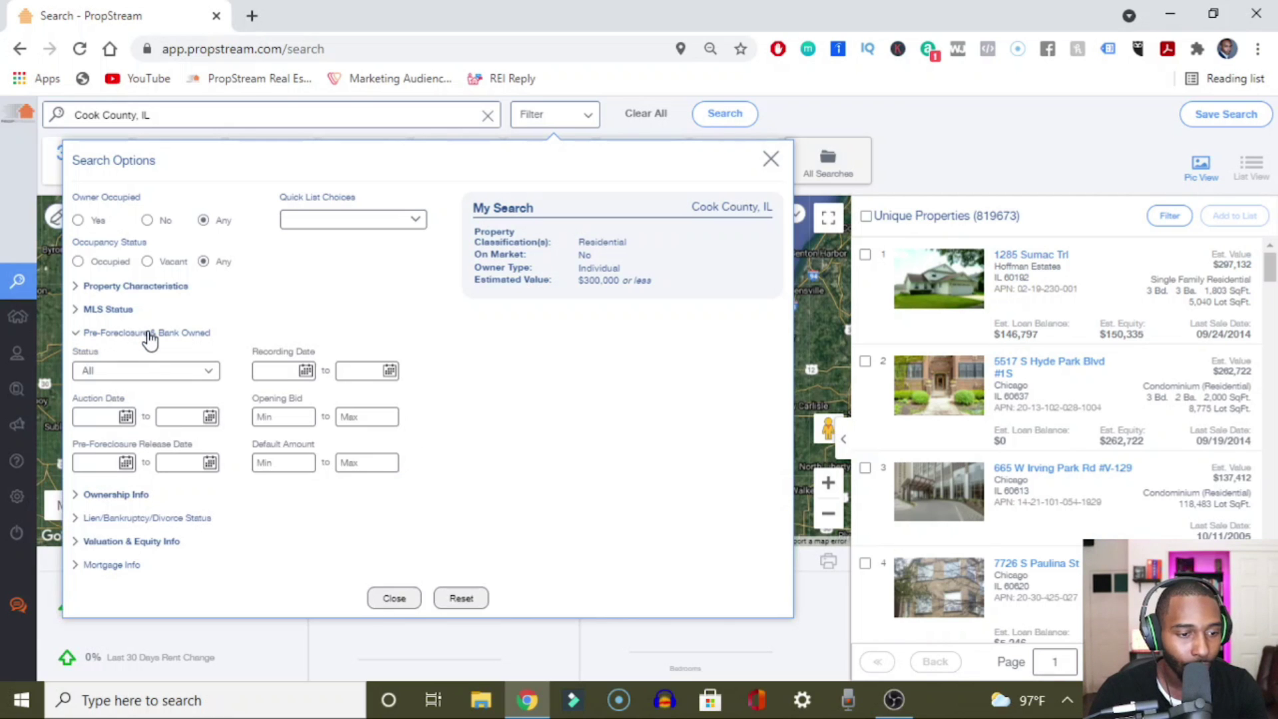
left_click(133, 520)
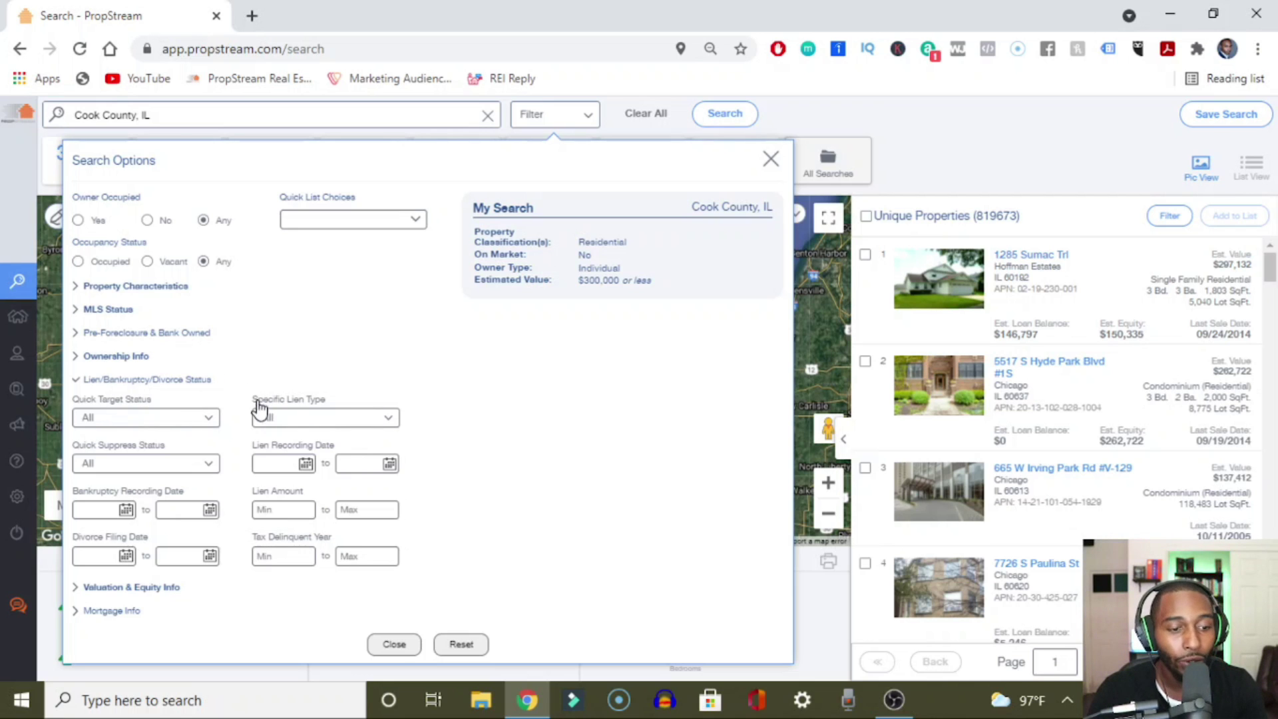
left_click(370, 419)
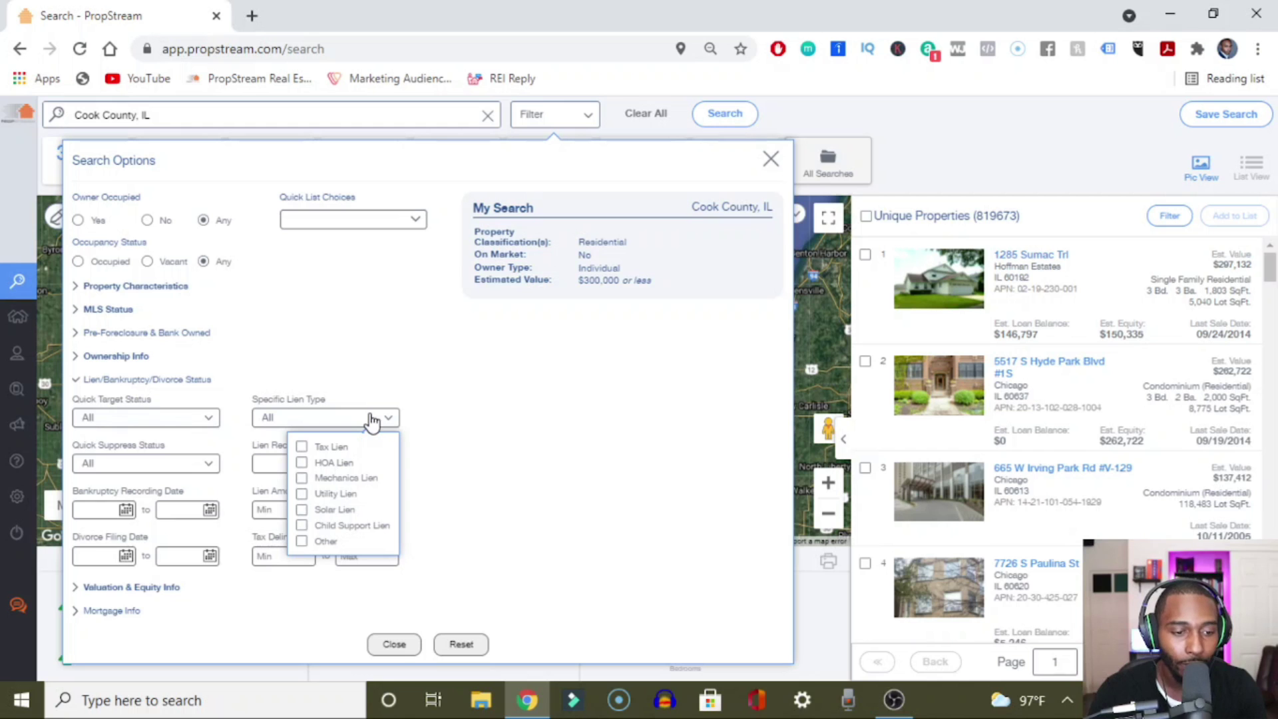
left_click(305, 450)
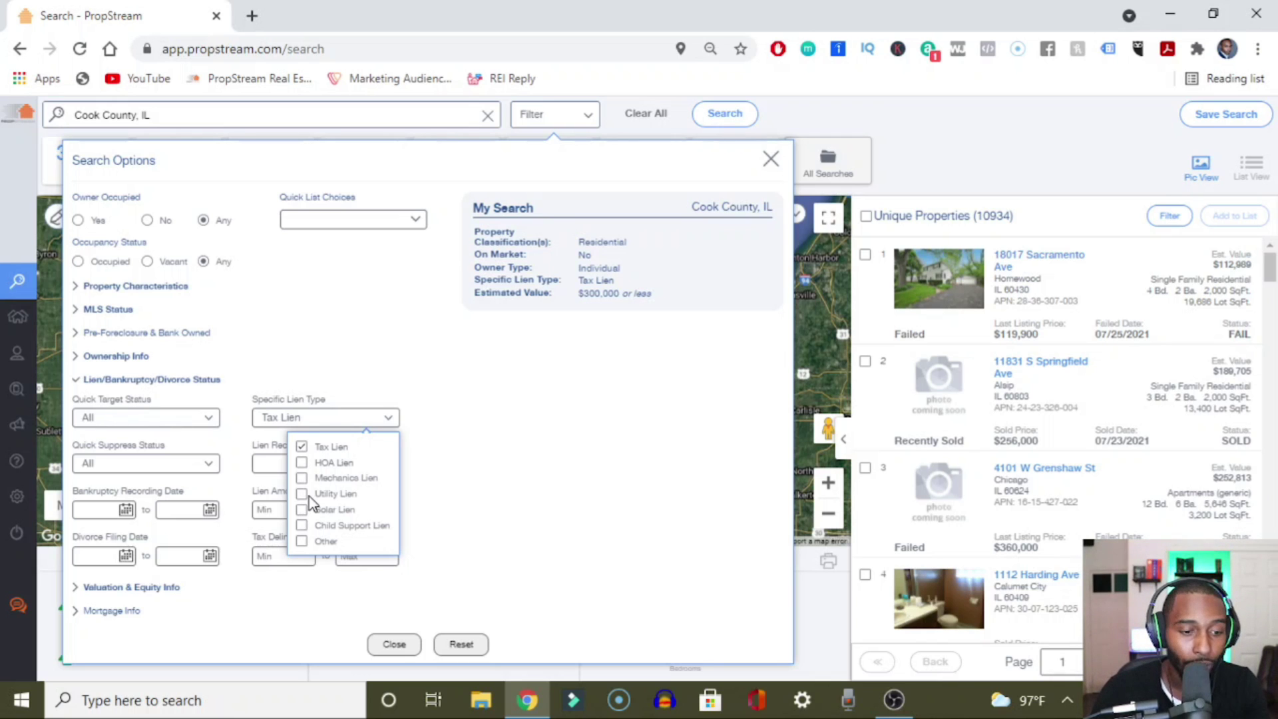
left_click(309, 496)
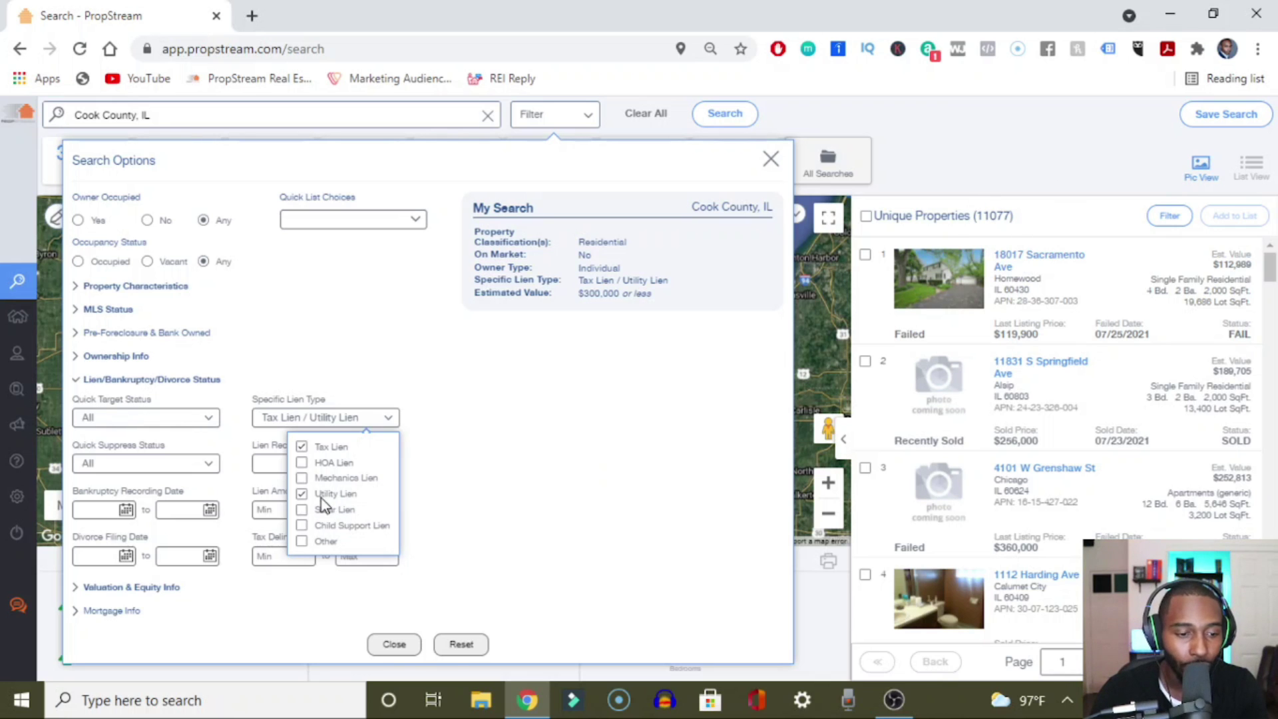
left_click(187, 378)
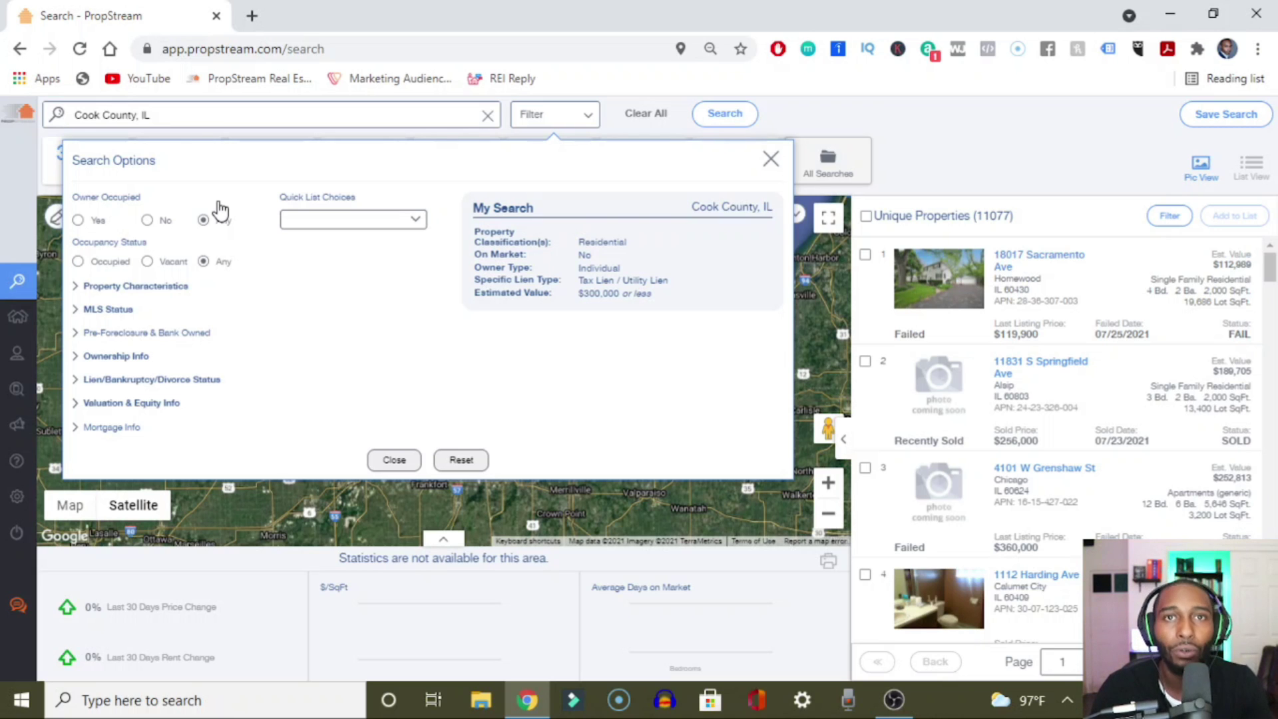
left_click(147, 262)
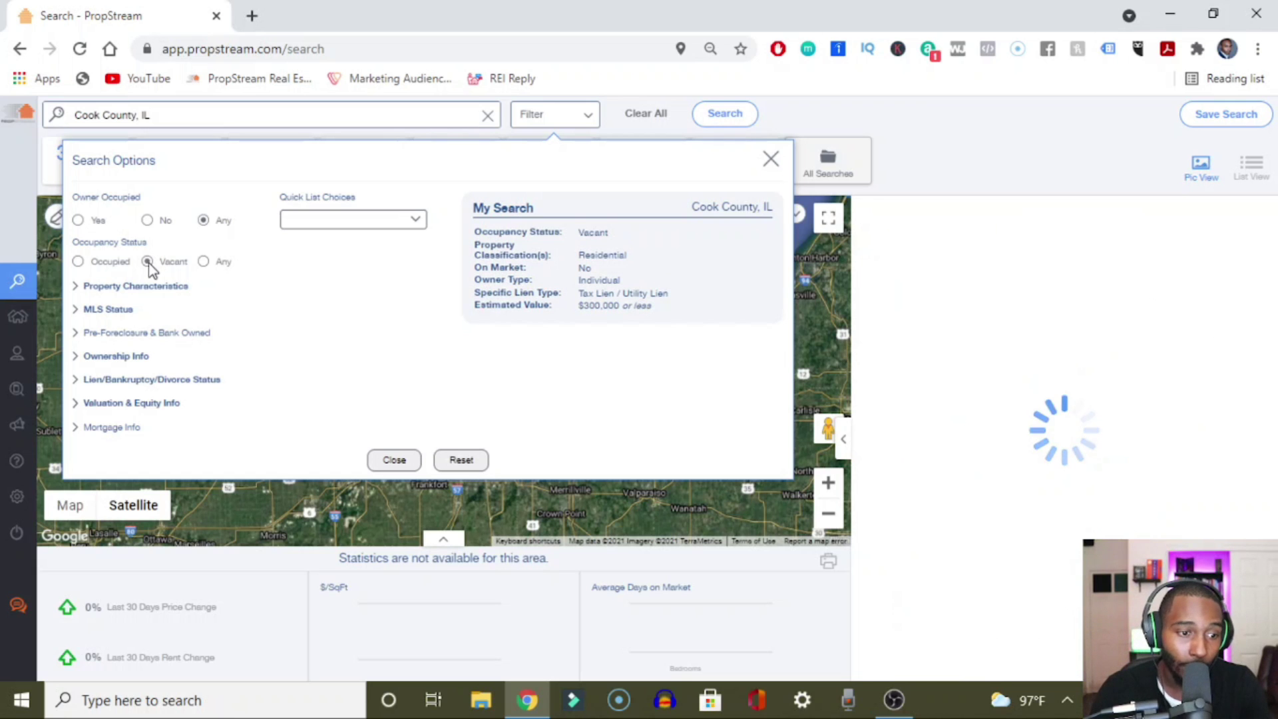
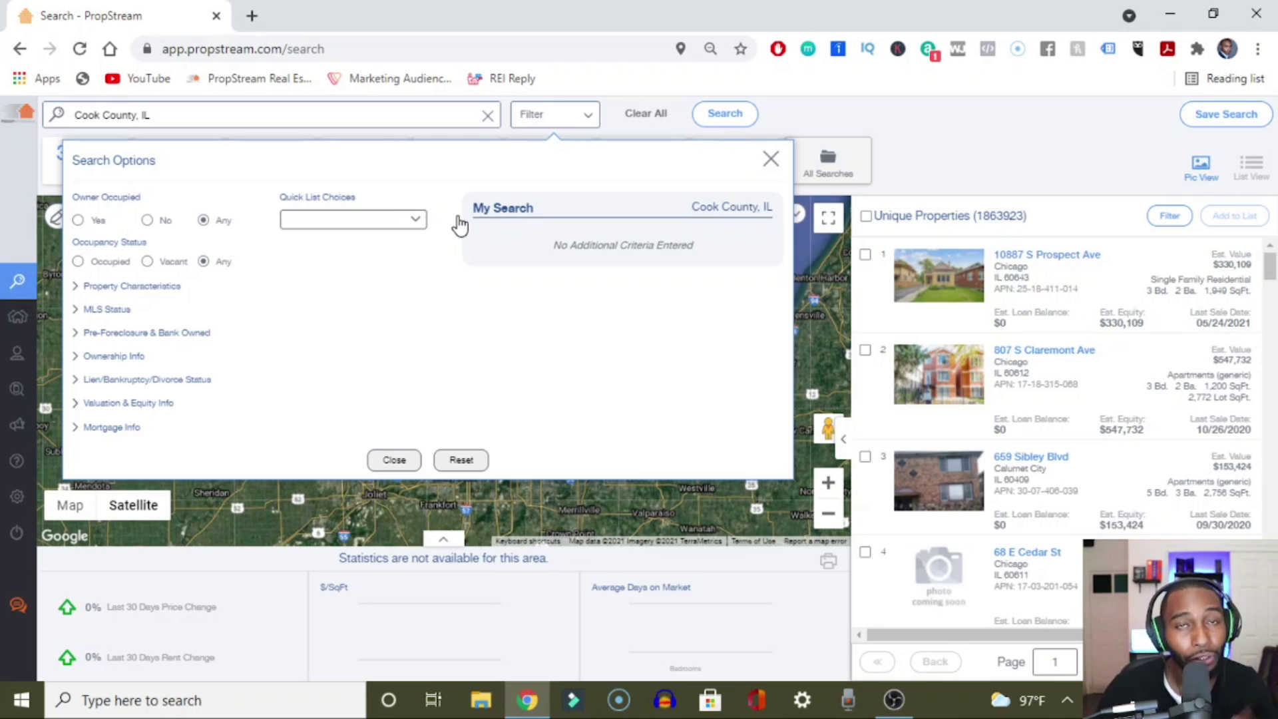
Step: Apply the Flippers quick list to Cook County and limit it to the Individual owner type
left_click(392, 223)
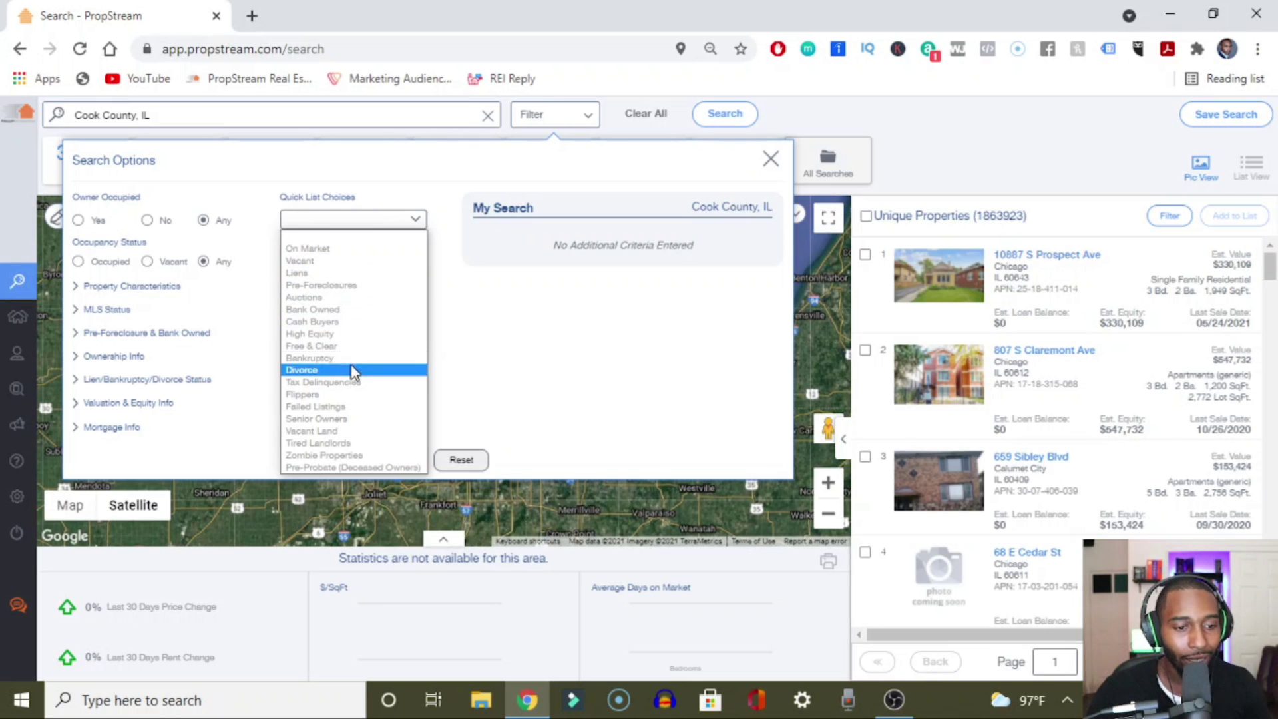
left_click(353, 396)
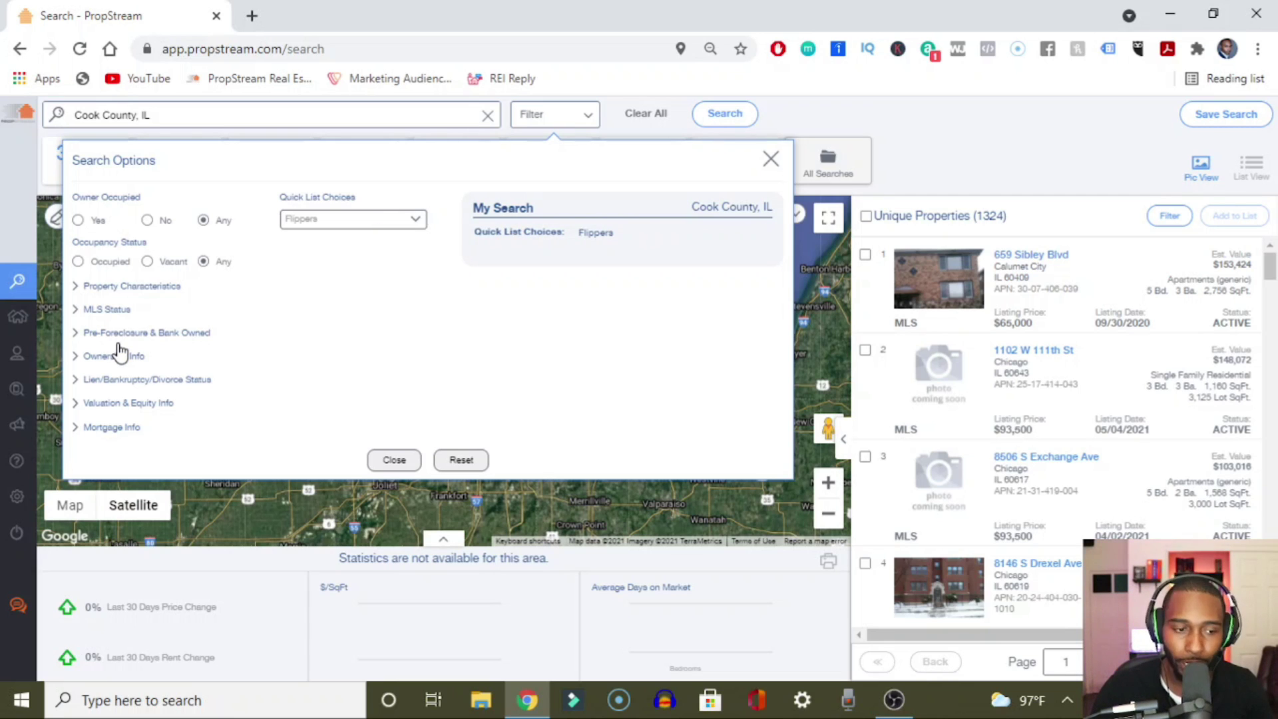
left_click(117, 358)
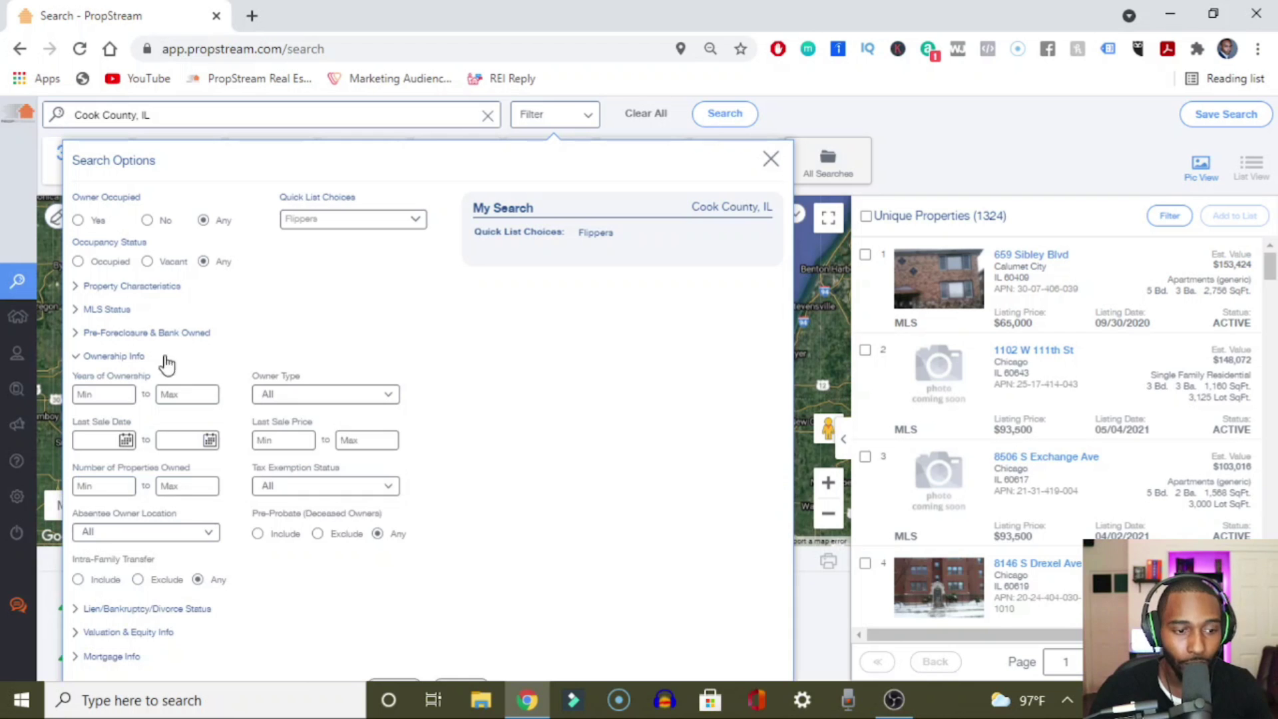
left_click(320, 396)
left_click(337, 424)
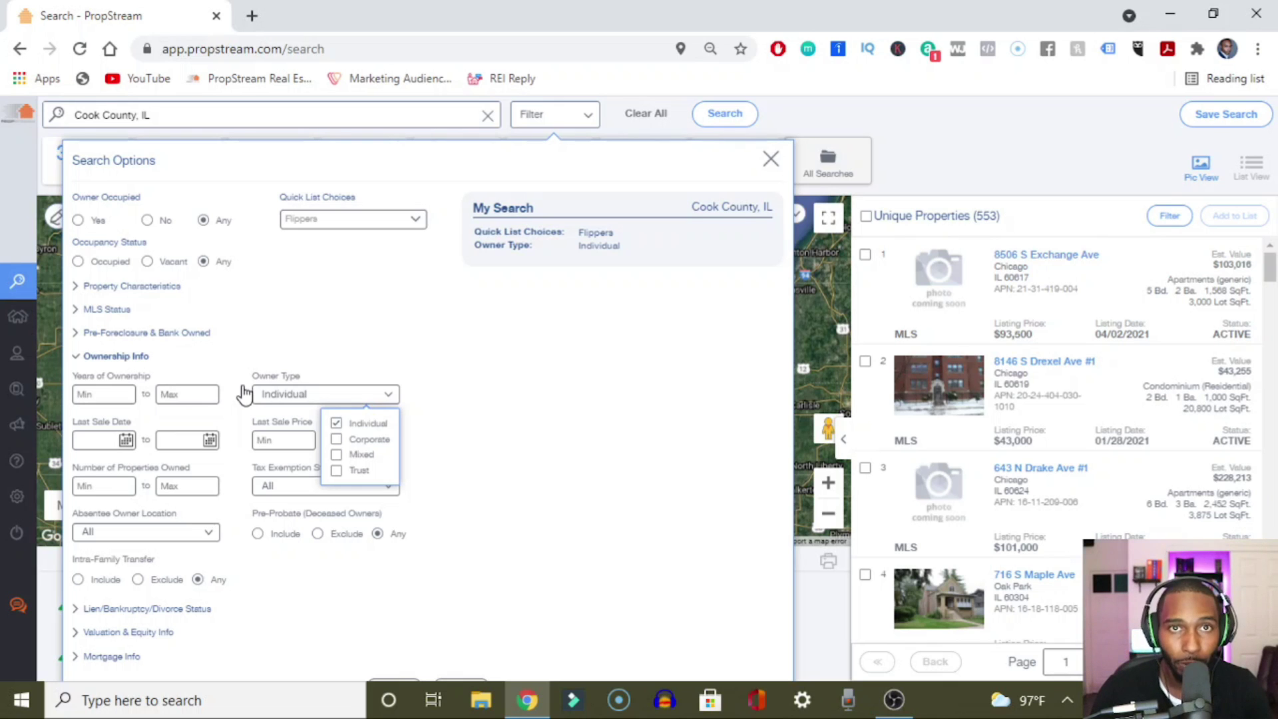
left_click(118, 358)
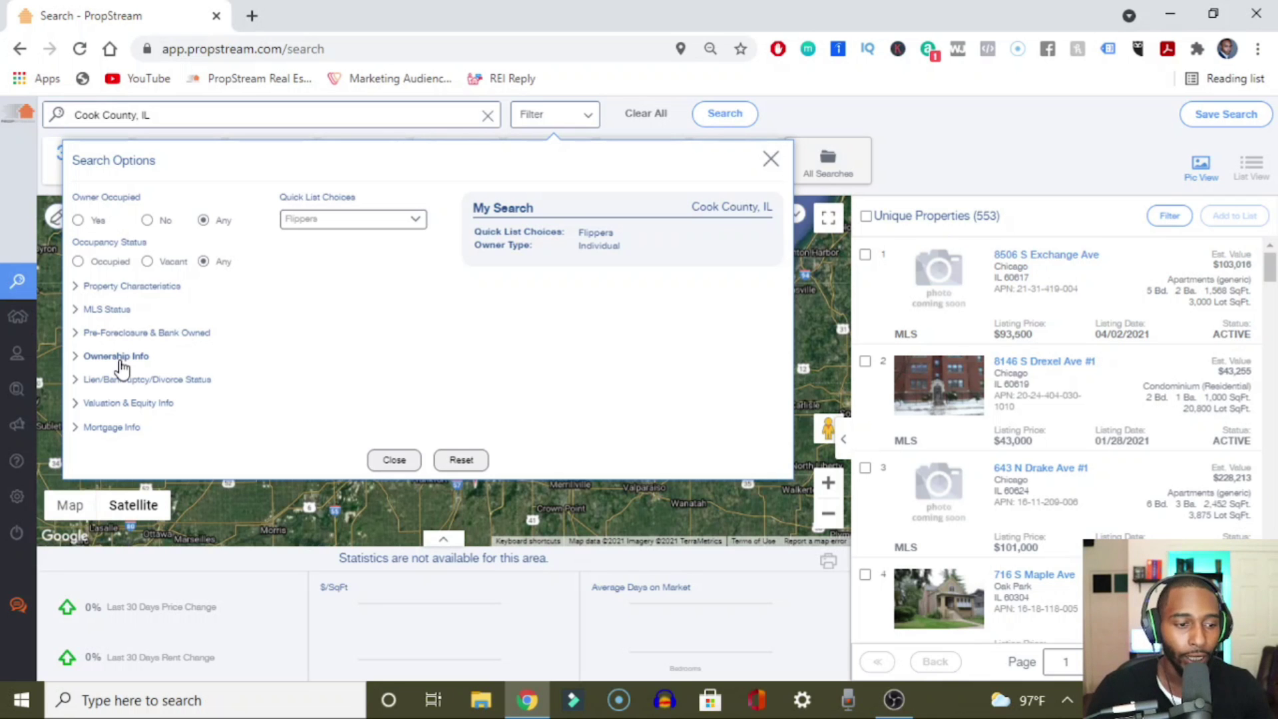
left_click(112, 310)
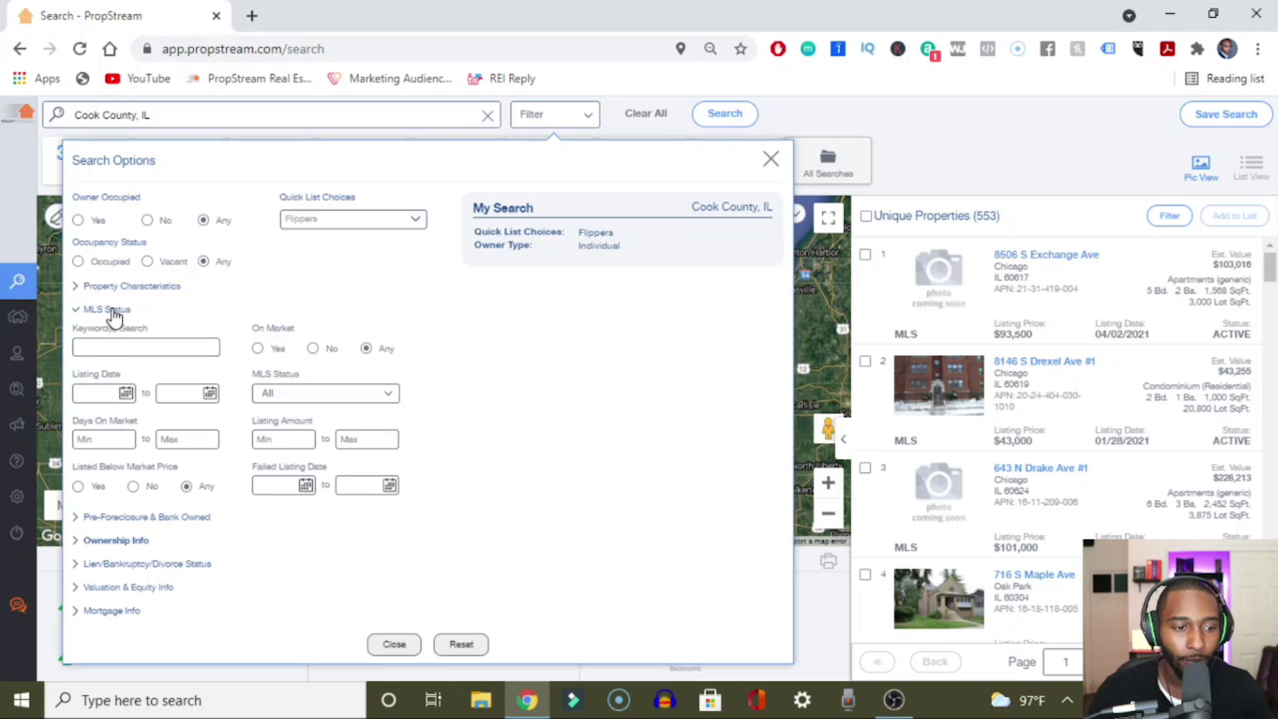
left_click(114, 314)
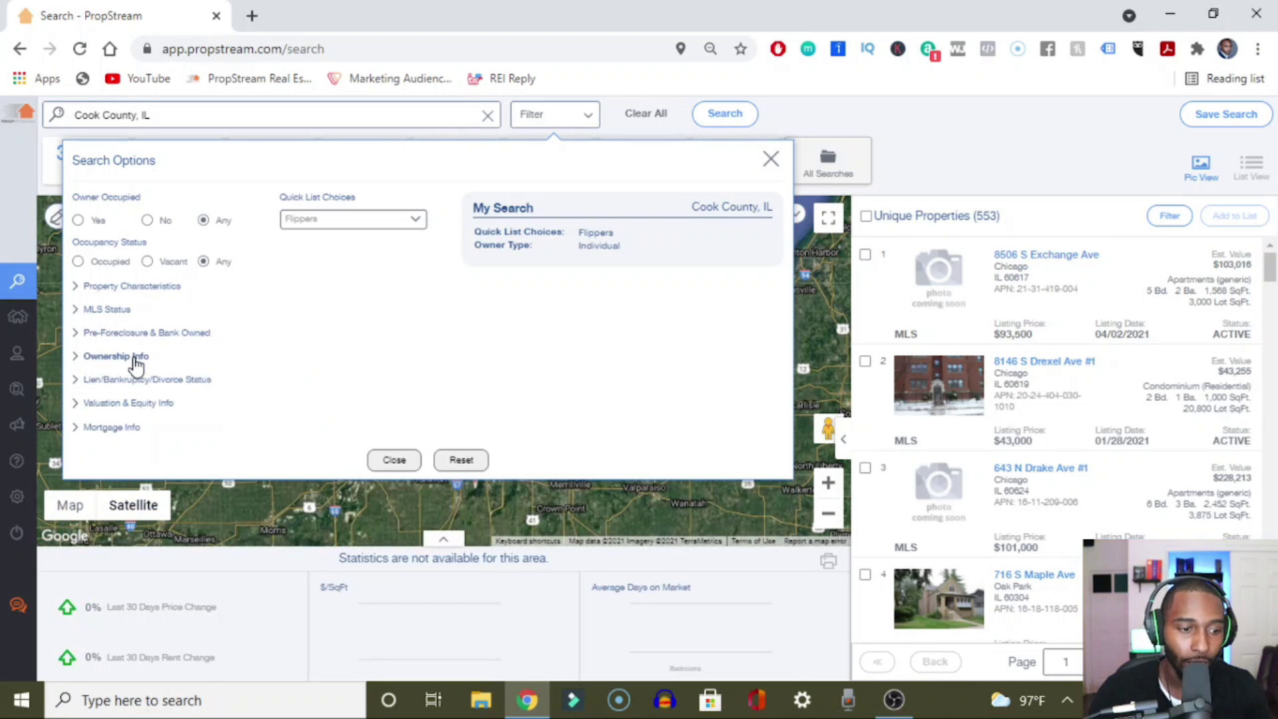
left_click(132, 358)
left_click(105, 313)
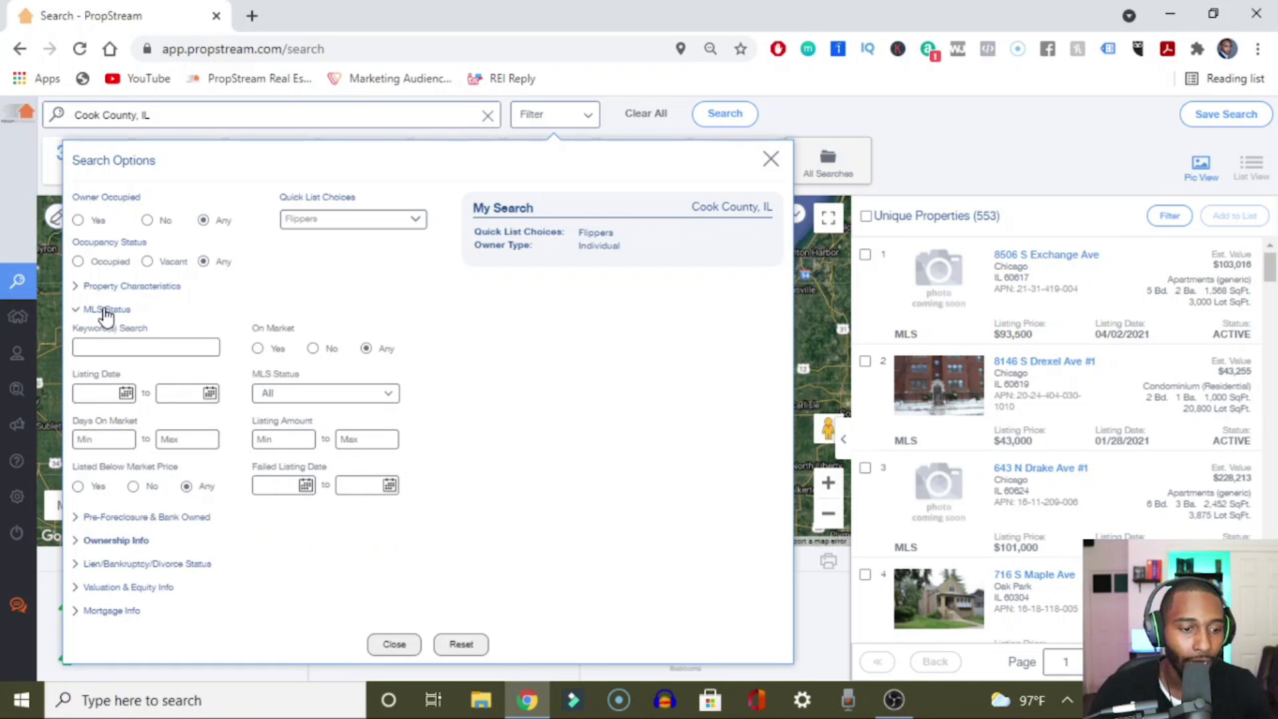
left_click(106, 313)
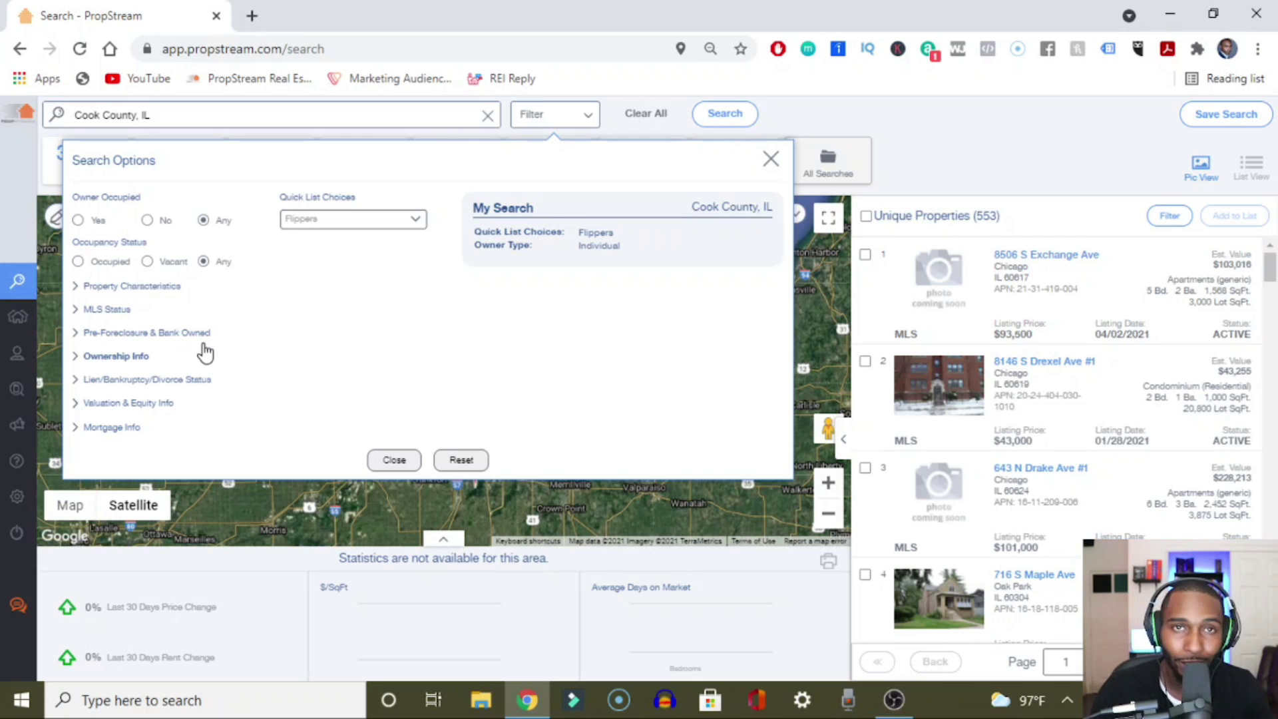
Step: Reset all search criteria and filter the Cook County properties by the MLS status Fail
left_click(461, 459)
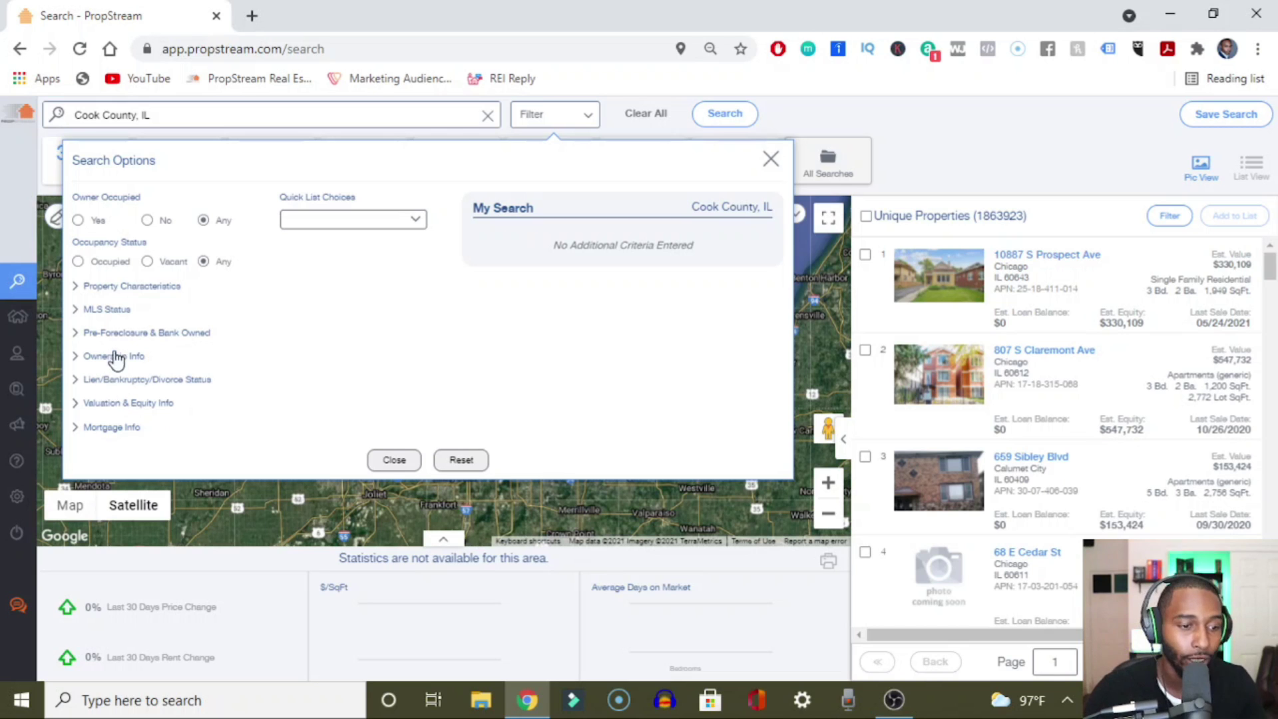
left_click(108, 310)
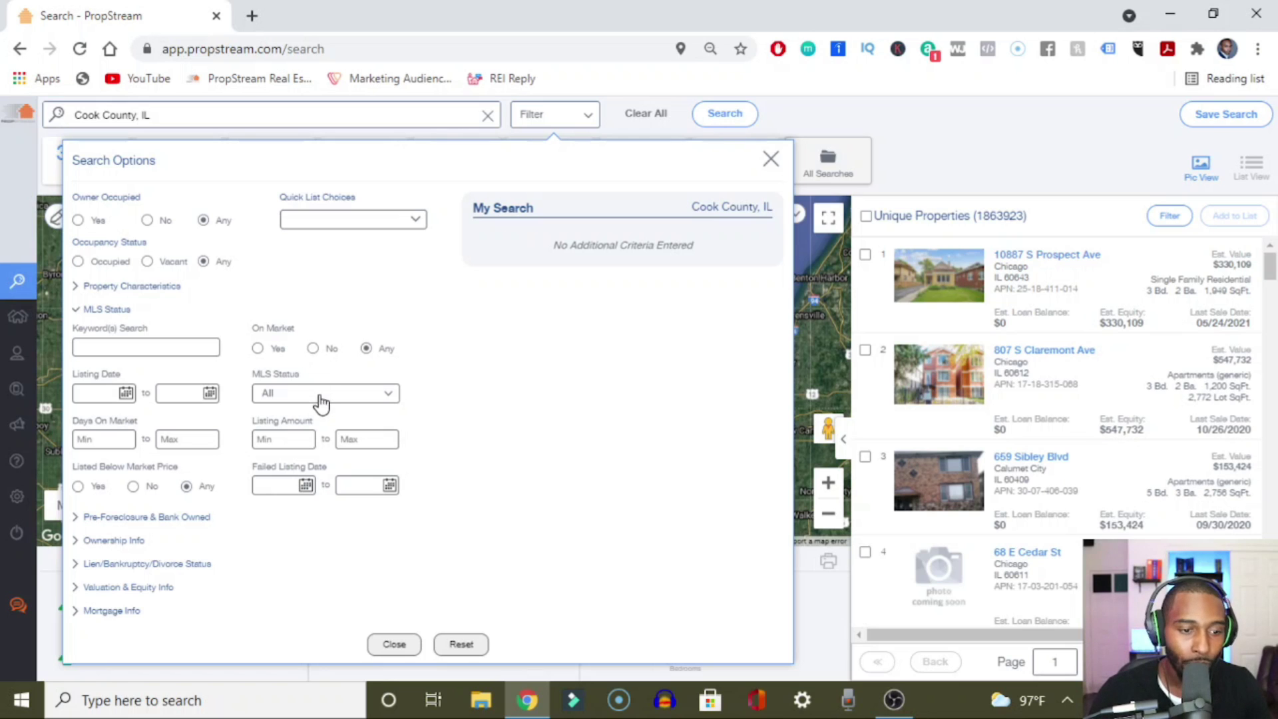
left_click(286, 397)
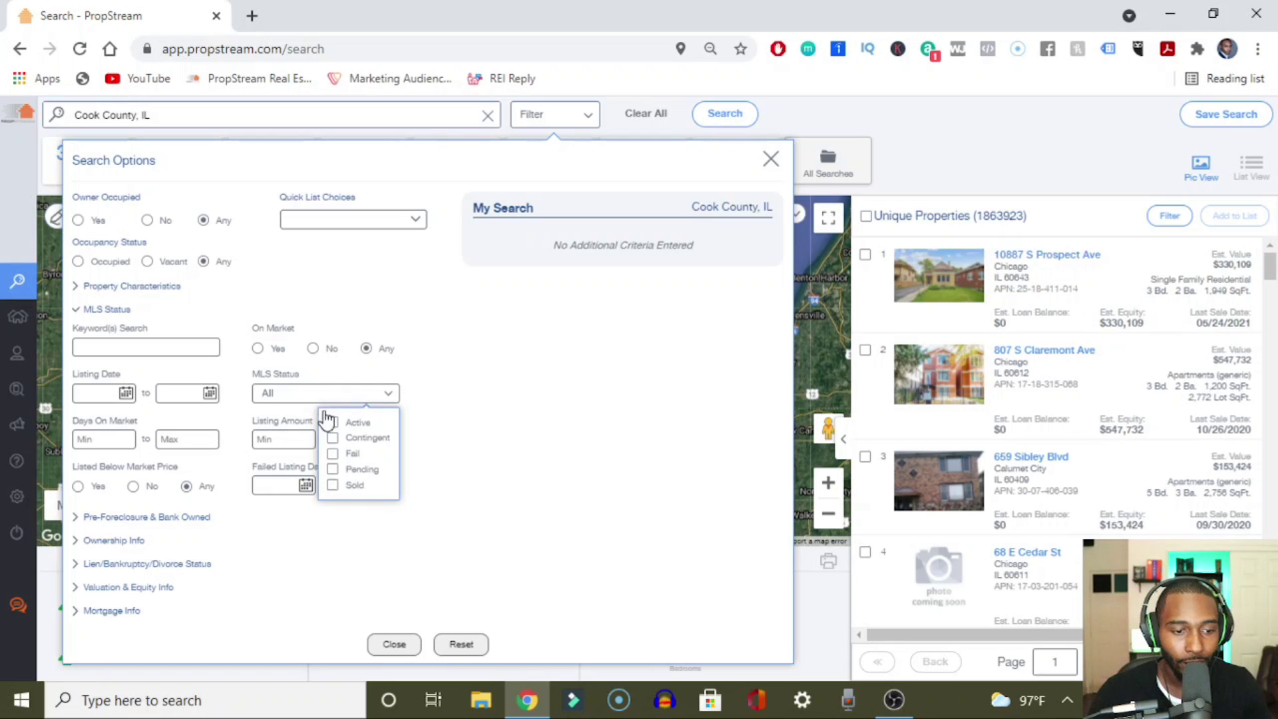
left_click(333, 453)
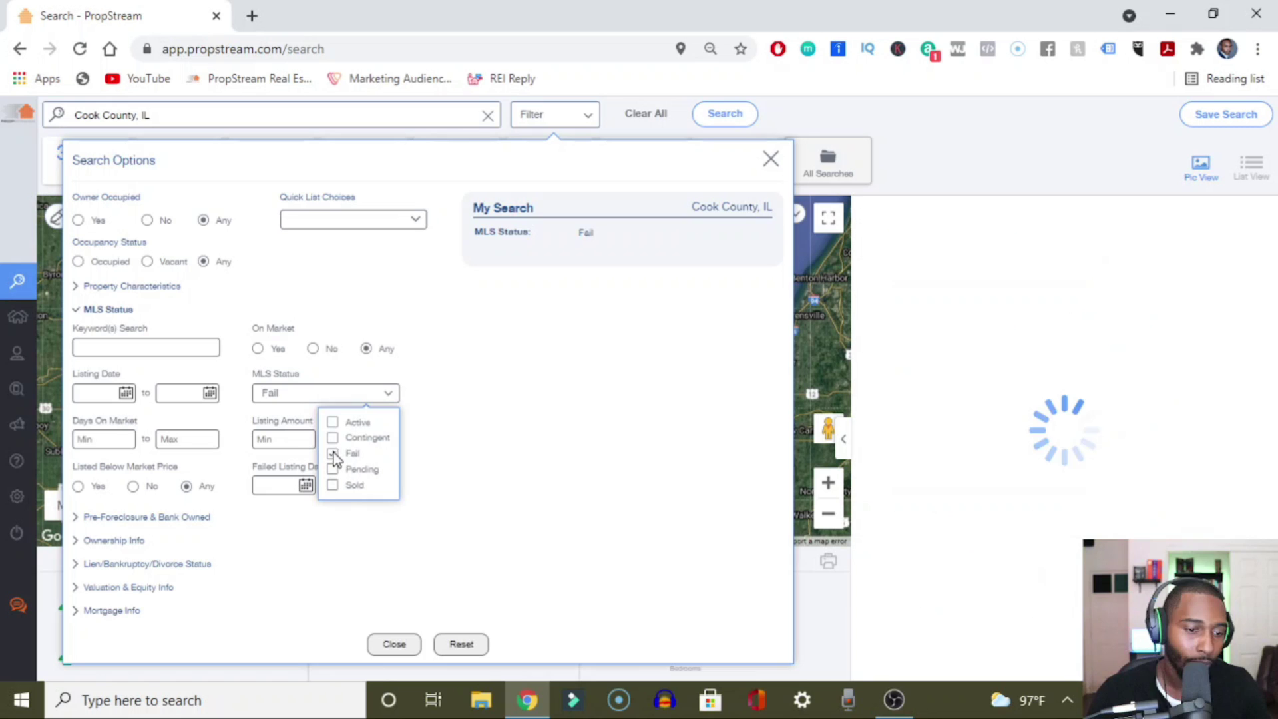
left_click(493, 392)
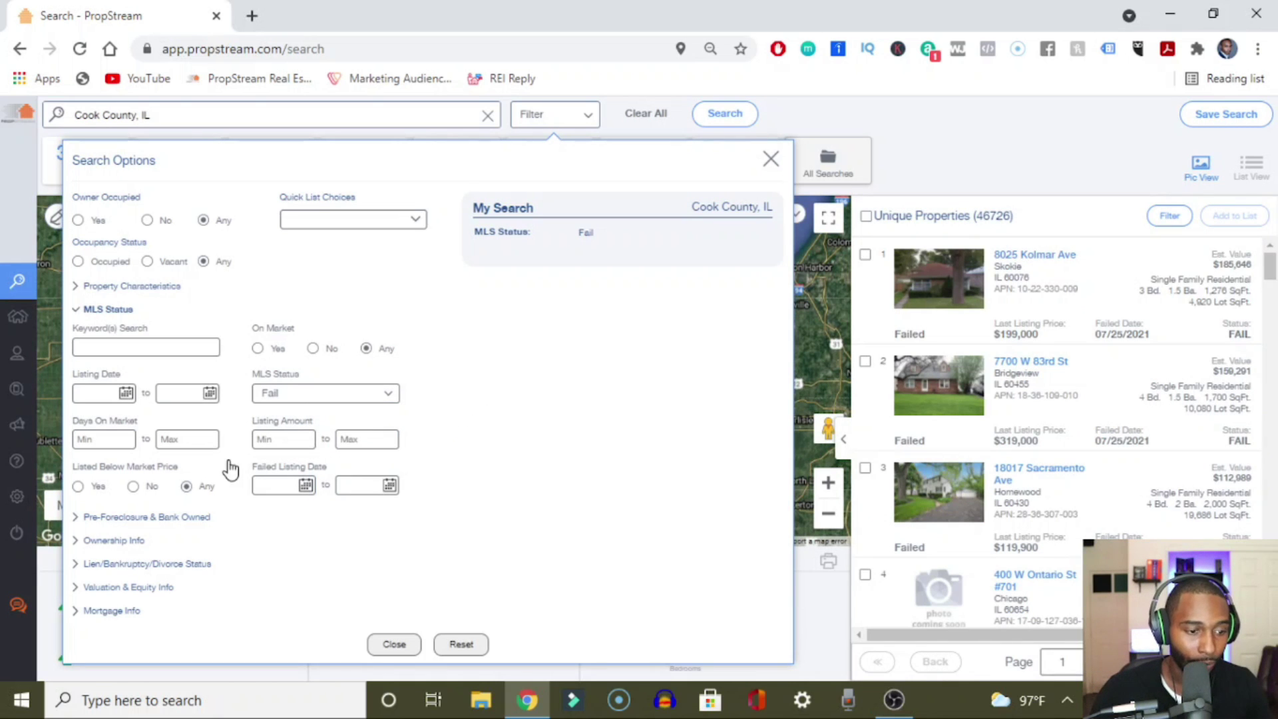
Step: Set Listed Below Market Price to Yes and the minimum Days On Market to 90 for the failed listings
left_click(80, 487)
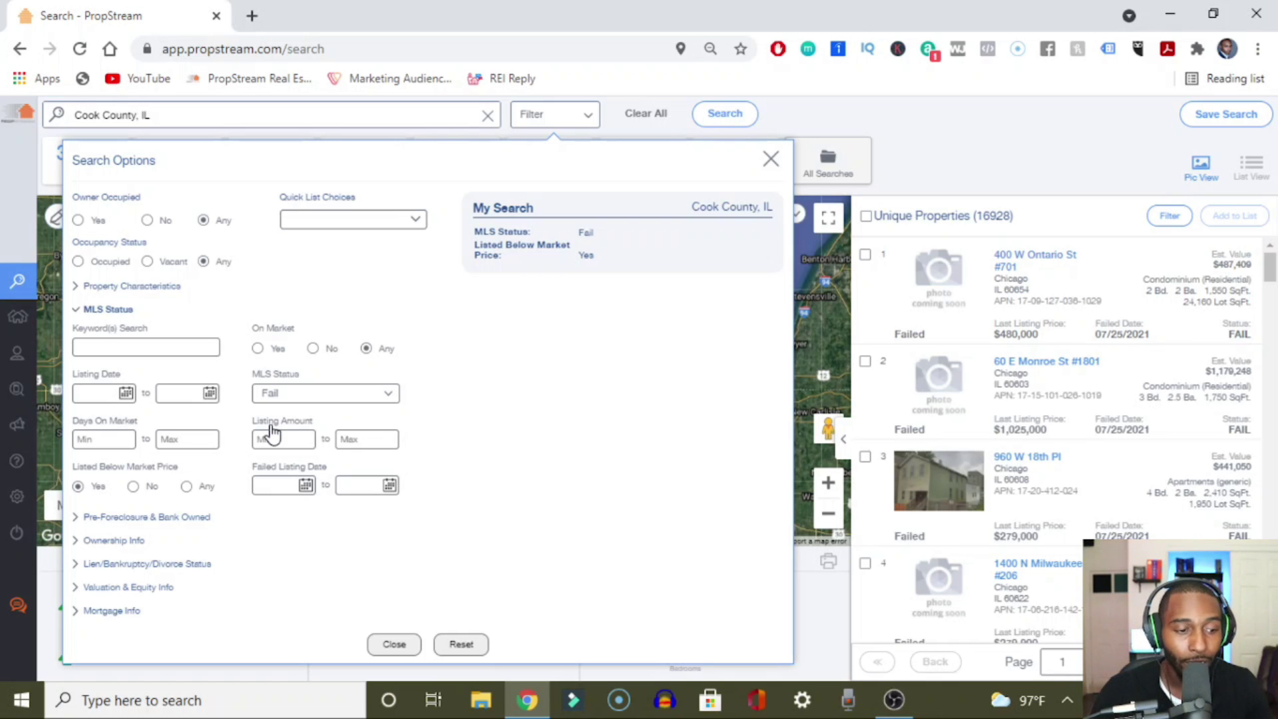
left_click(125, 442)
type("90")
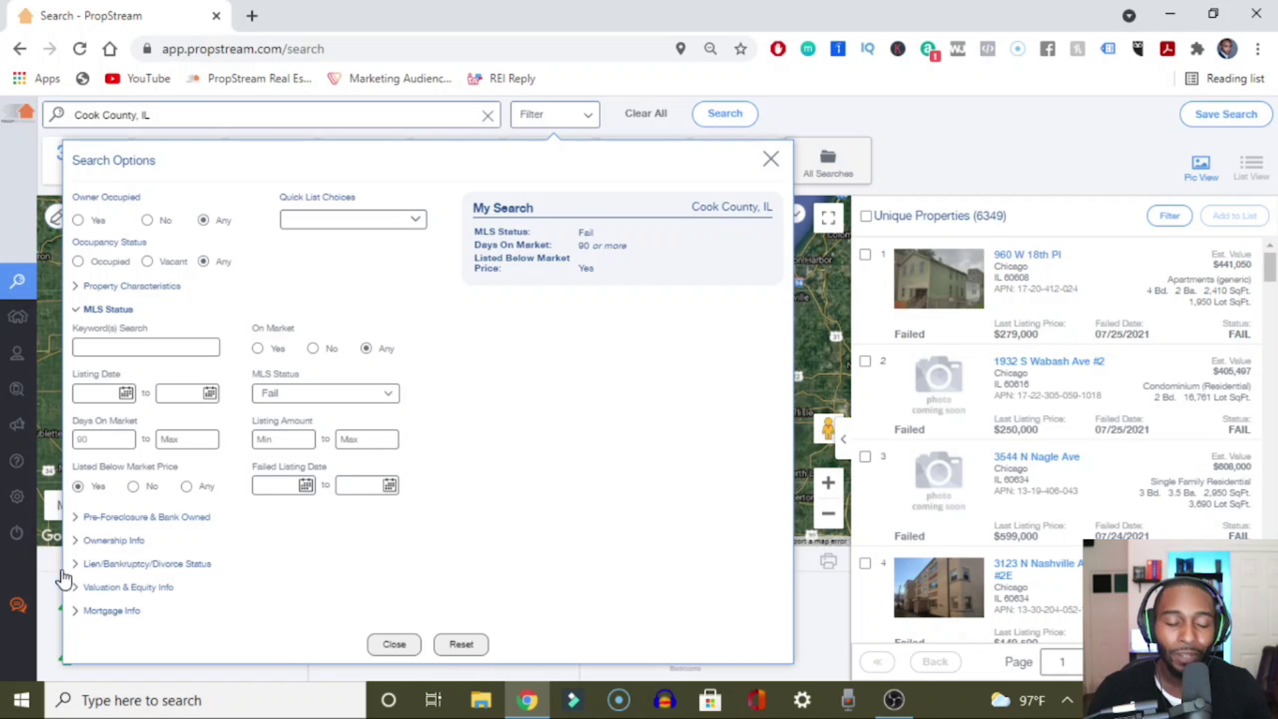
Step: Limit the failed listings to a maximum estimated value of 300,000
left_click(135, 589)
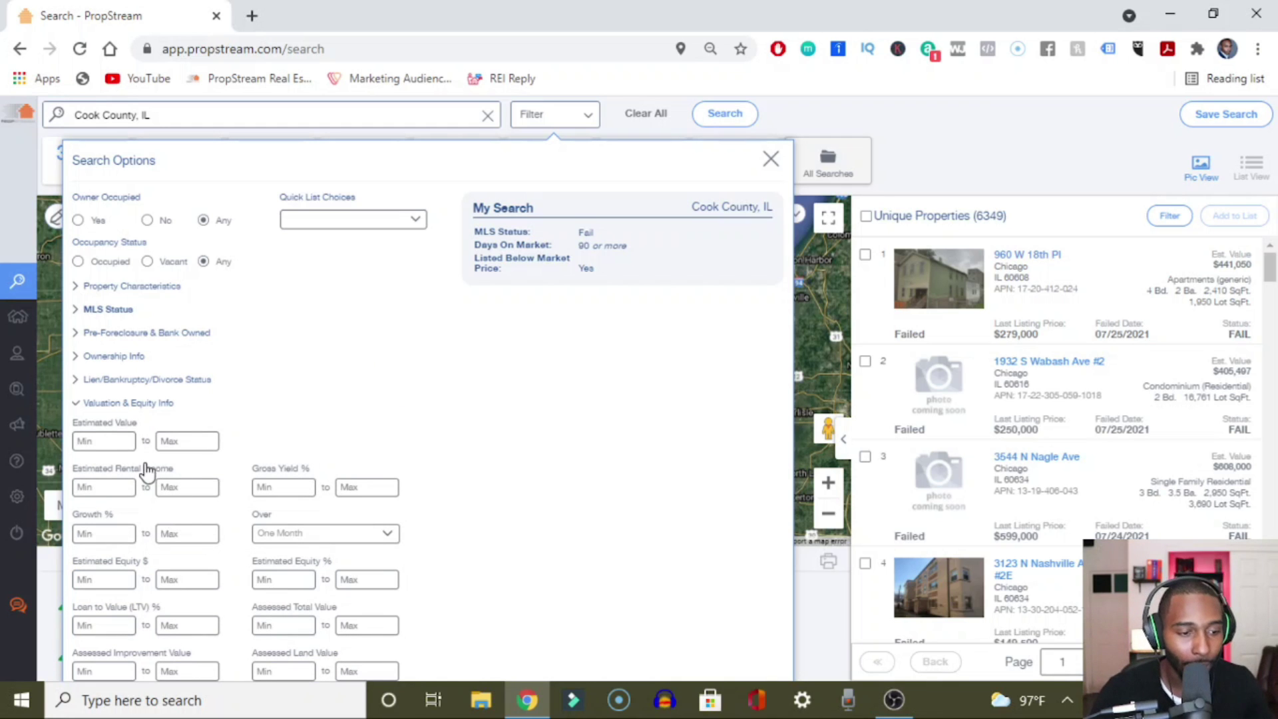
left_click(180, 439)
type("3000000")
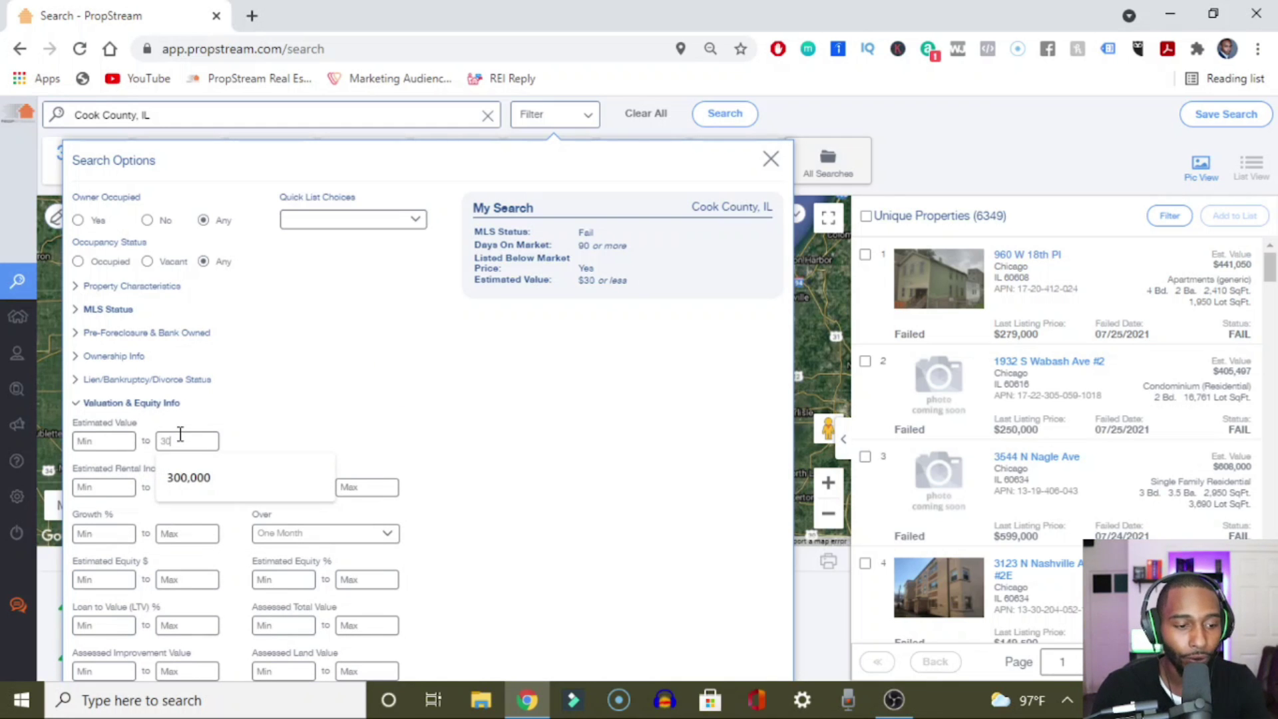
left_click(152, 403)
Step: Restrict the failed listings to the Residential property classification
left_click(160, 289)
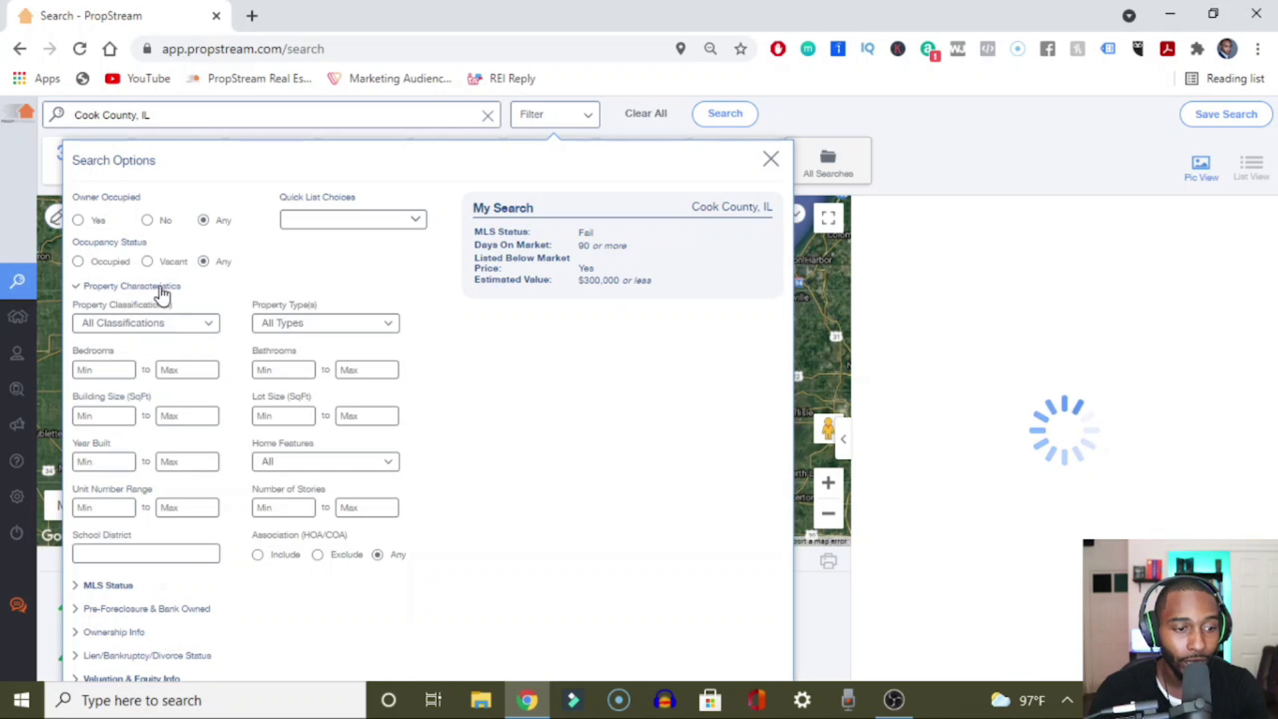
left_click(209, 326)
left_click(177, 353)
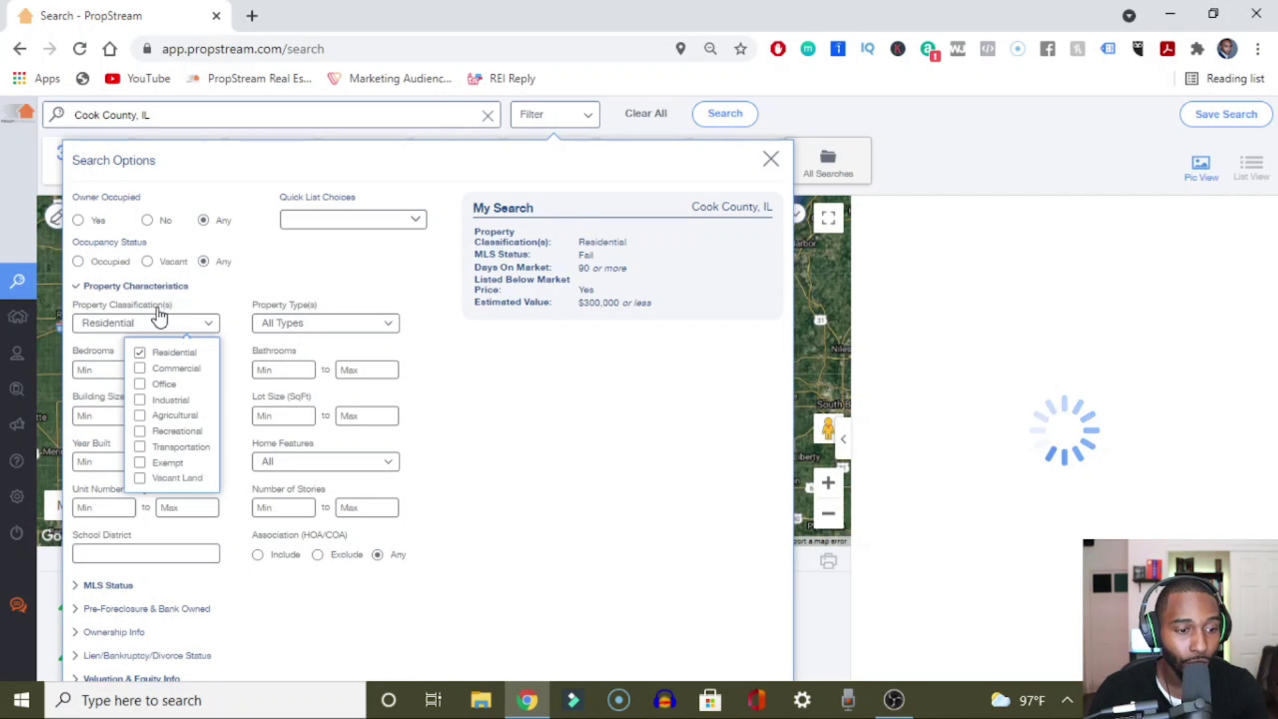
left_click(156, 287)
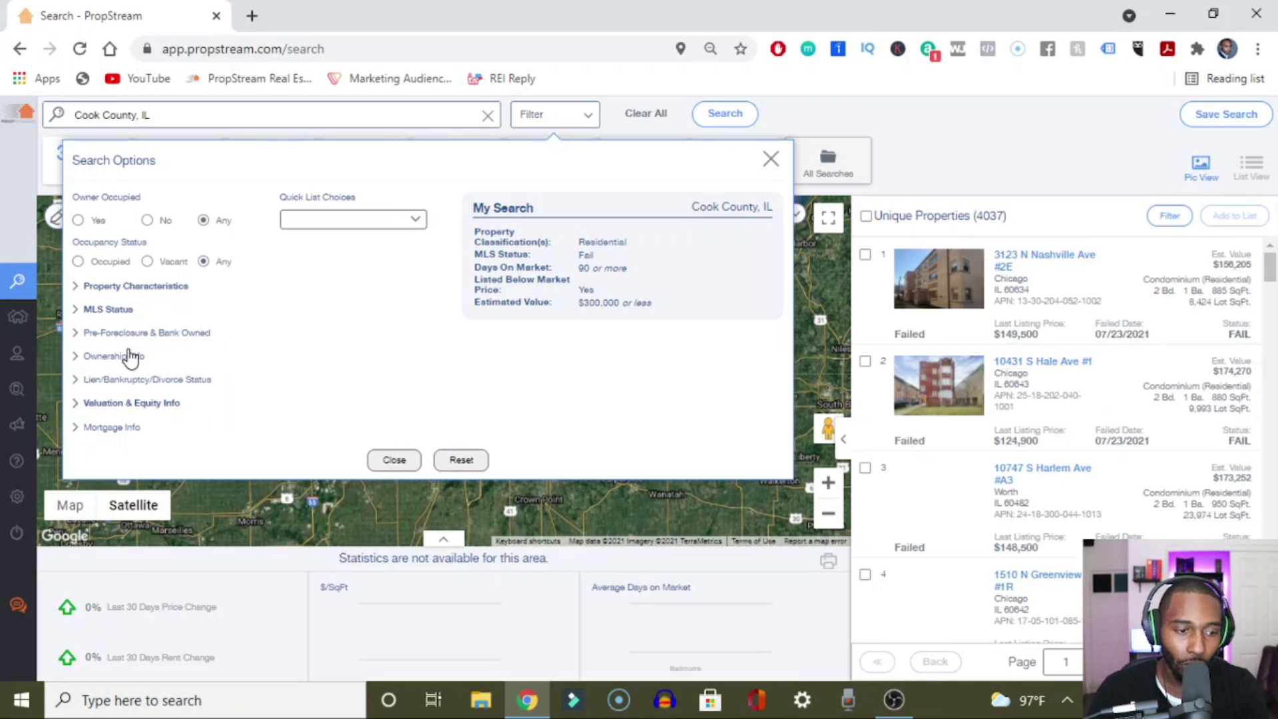
Step: Limit the failed listings to the Individual owner type
left_click(128, 355)
left_click(348, 400)
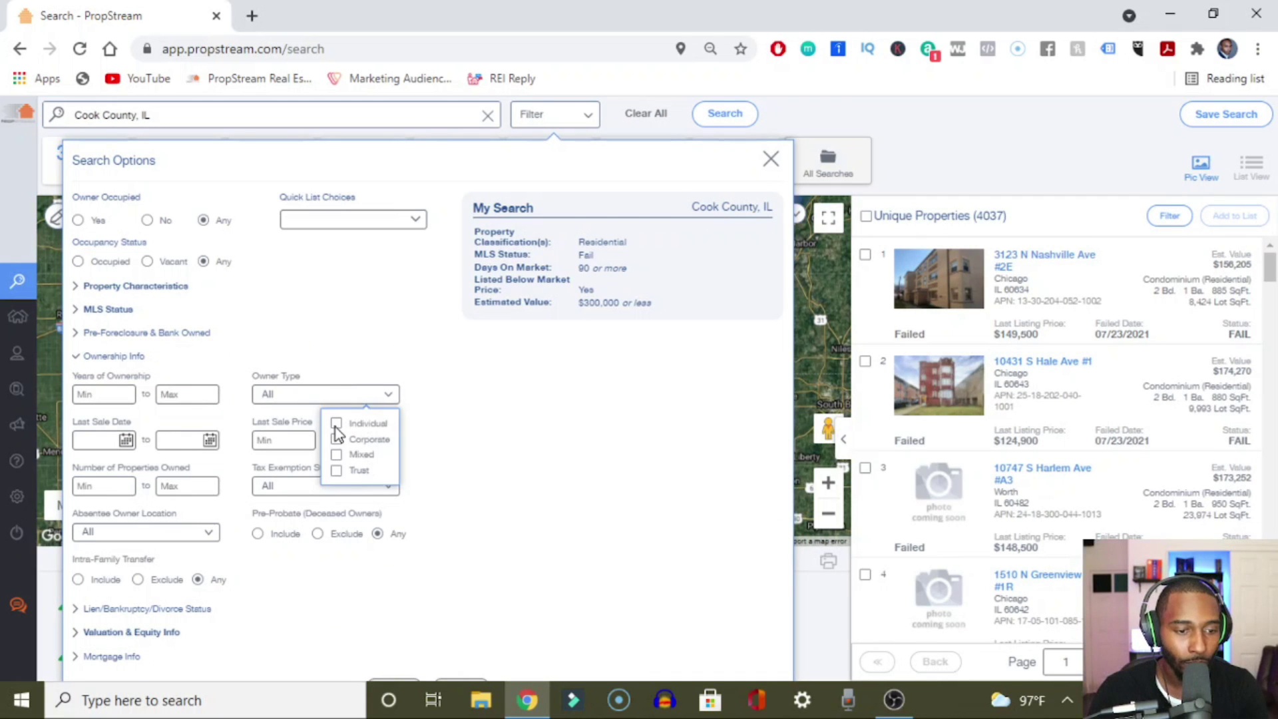
left_click(336, 425)
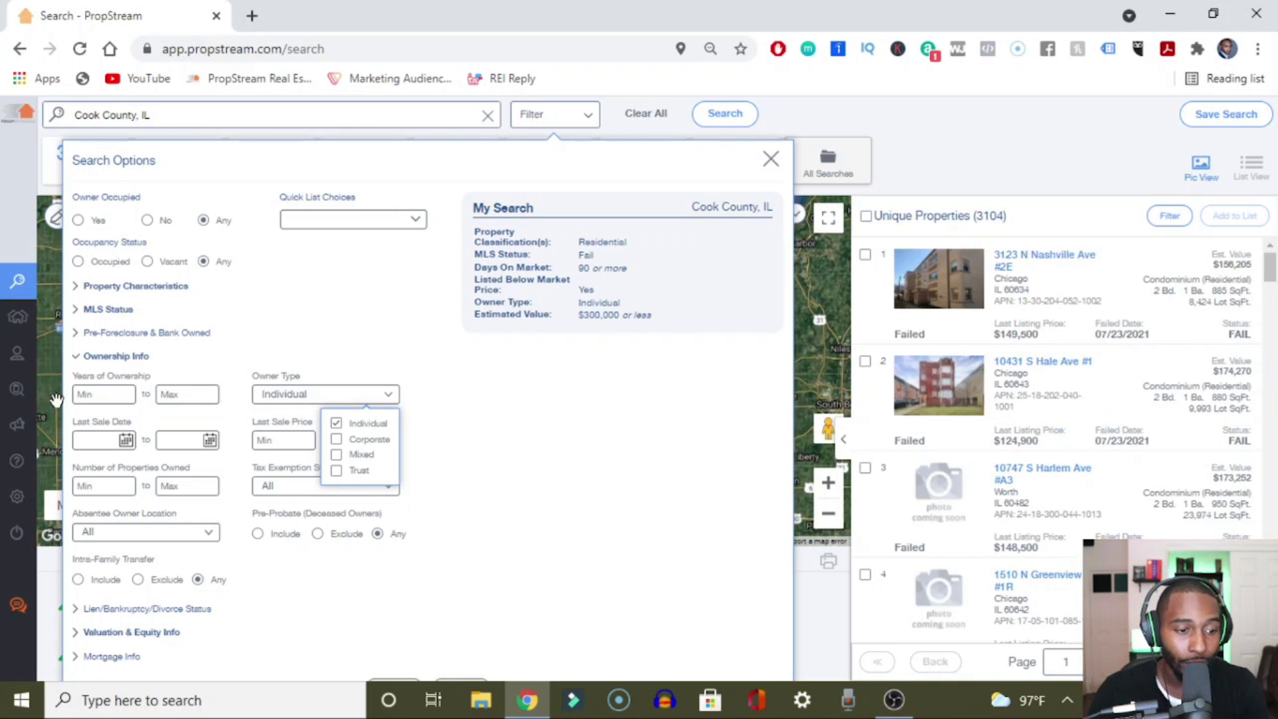
left_click(132, 357)
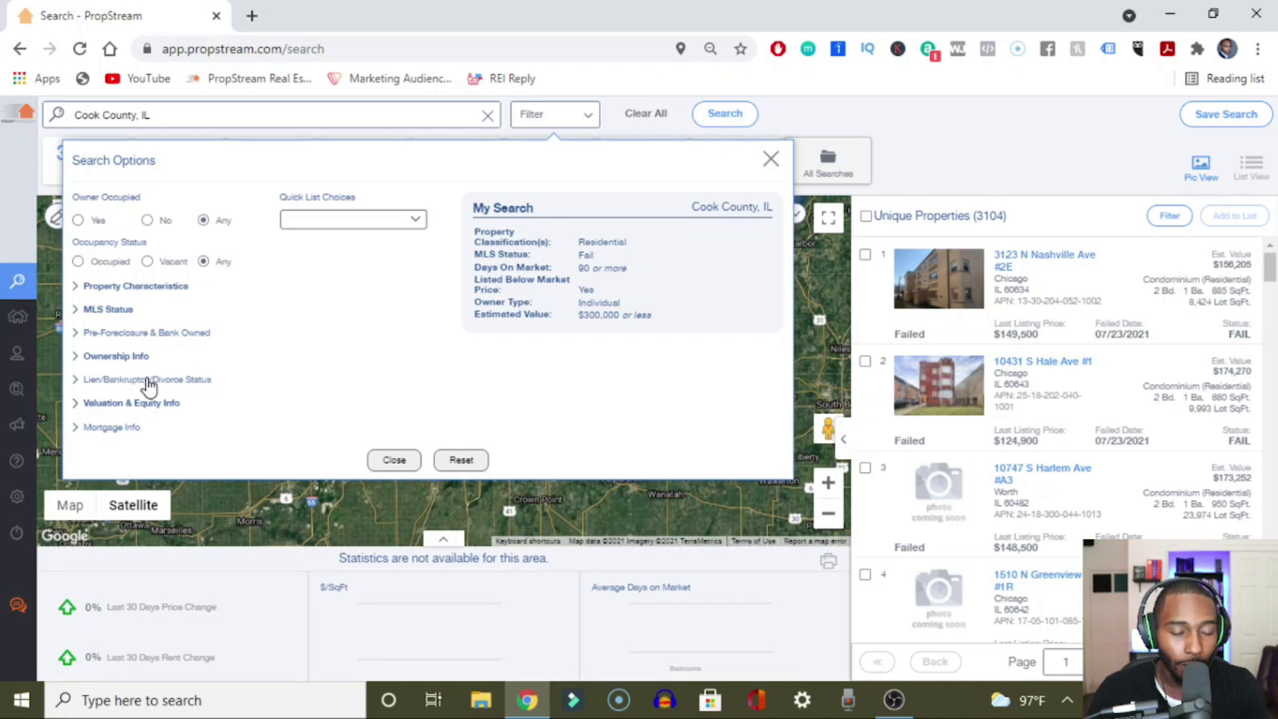
Step: Limit the failed listings to a minimum estimated equity of 45%
left_click(136, 405)
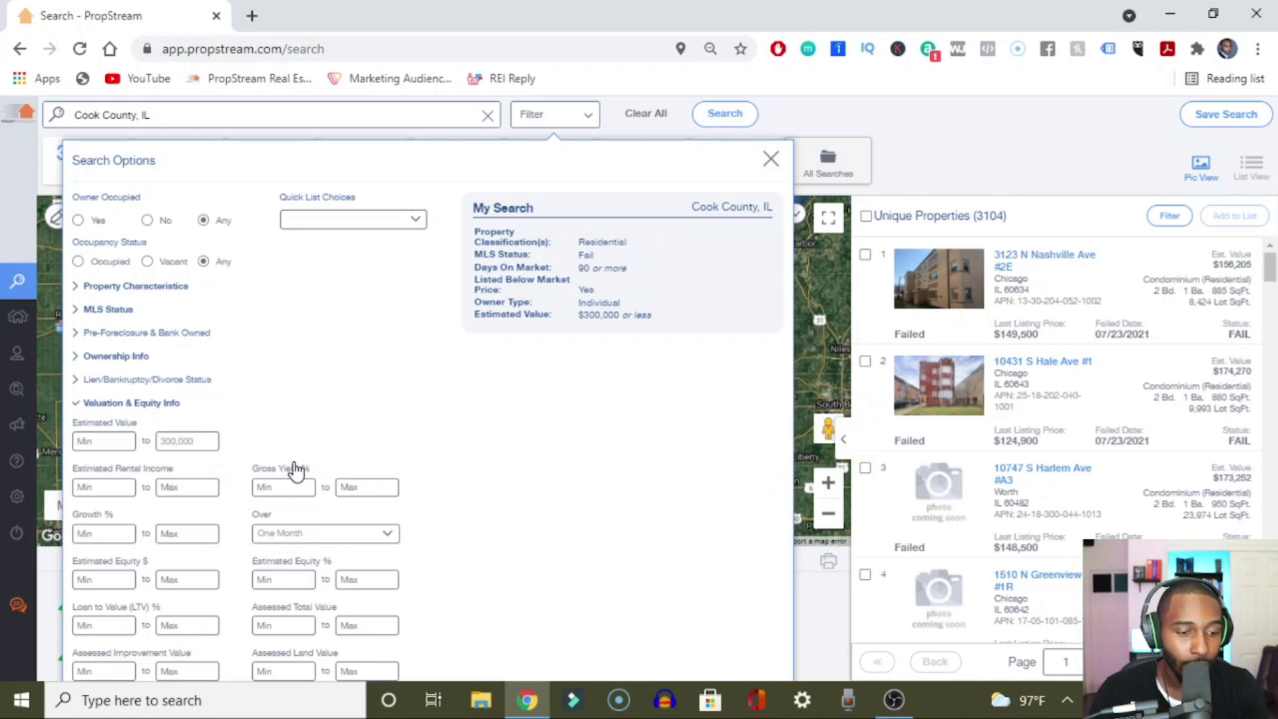
left_click(280, 573)
key("Down")
key("Return")
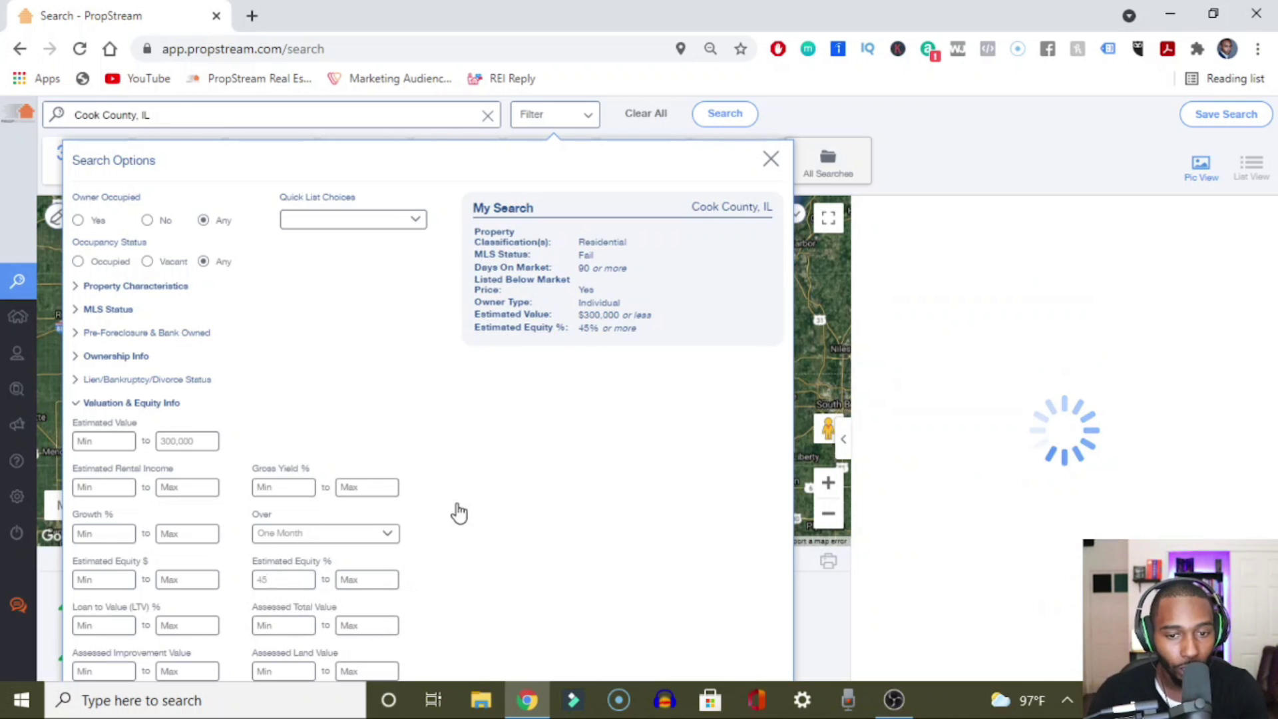
left_click(159, 406)
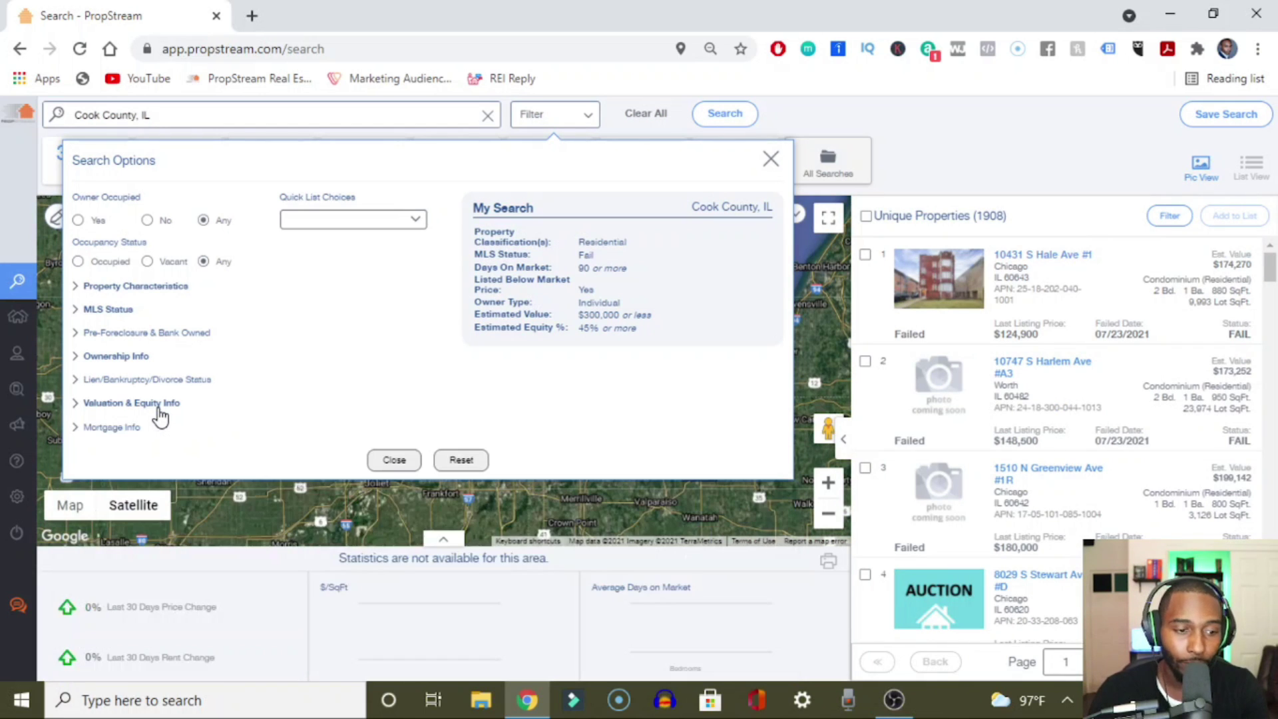
left_click(153, 335)
left_click(153, 335)
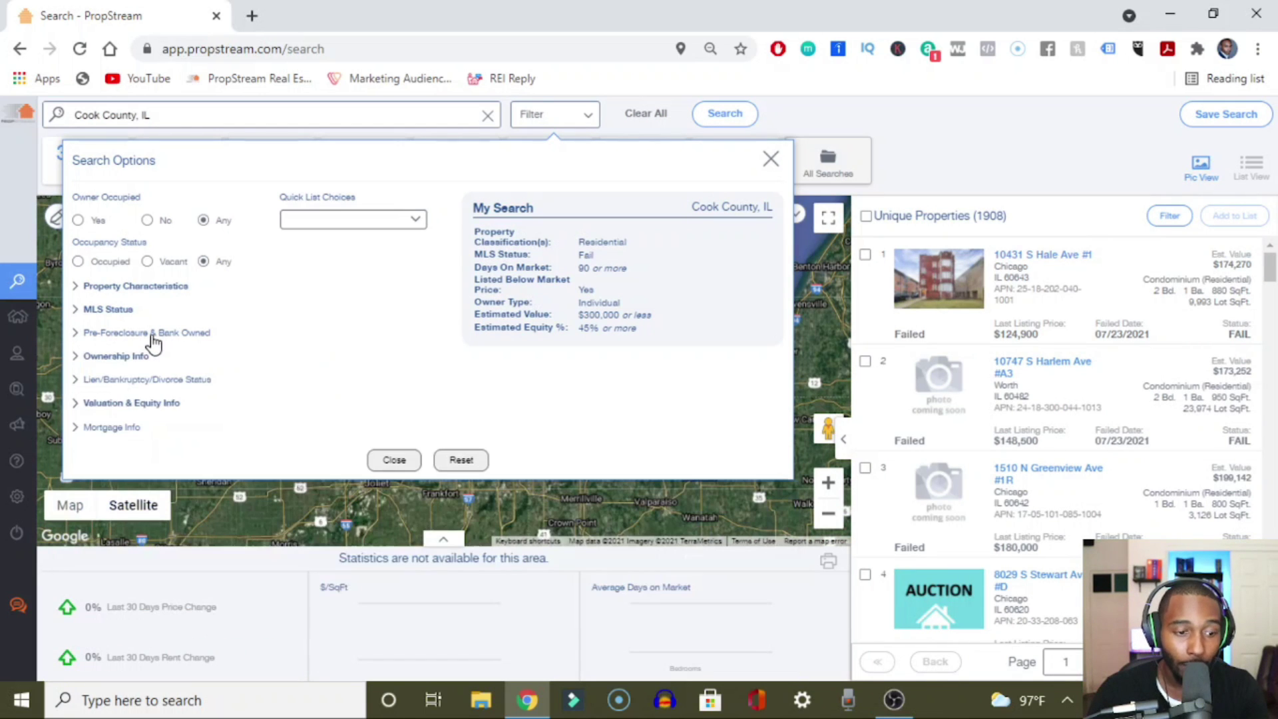
left_click(118, 290)
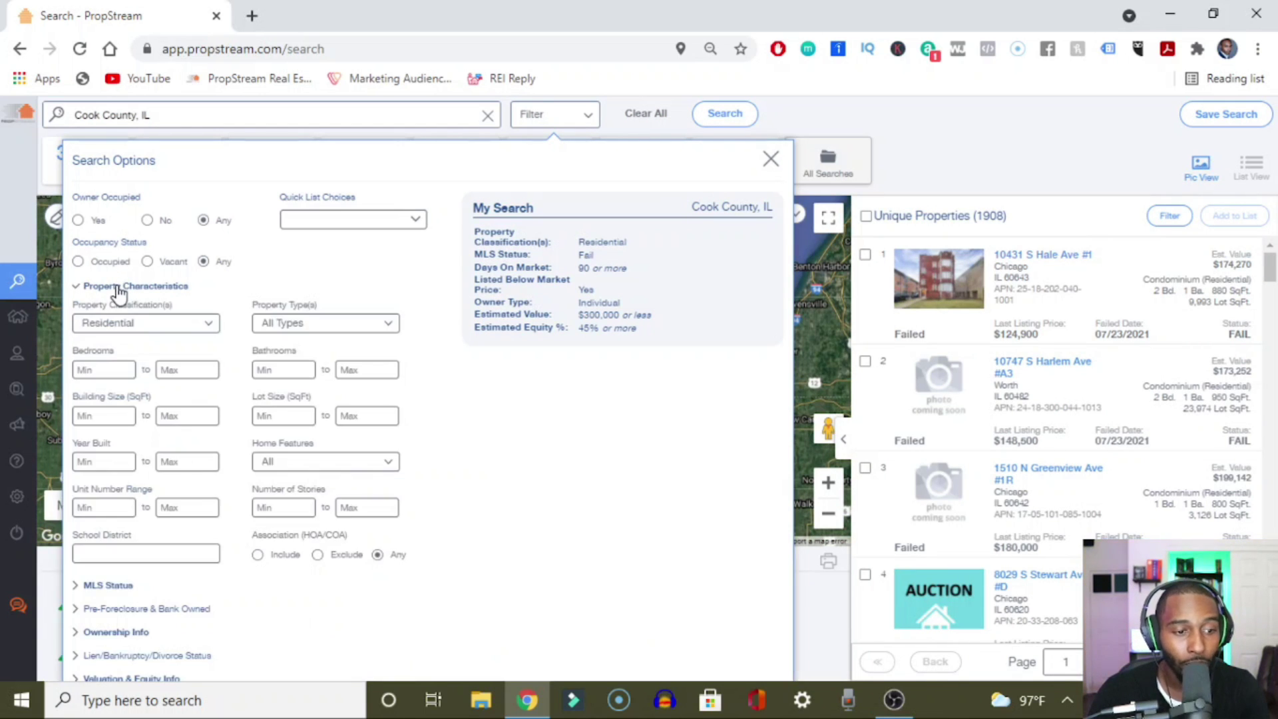
left_click(158, 291)
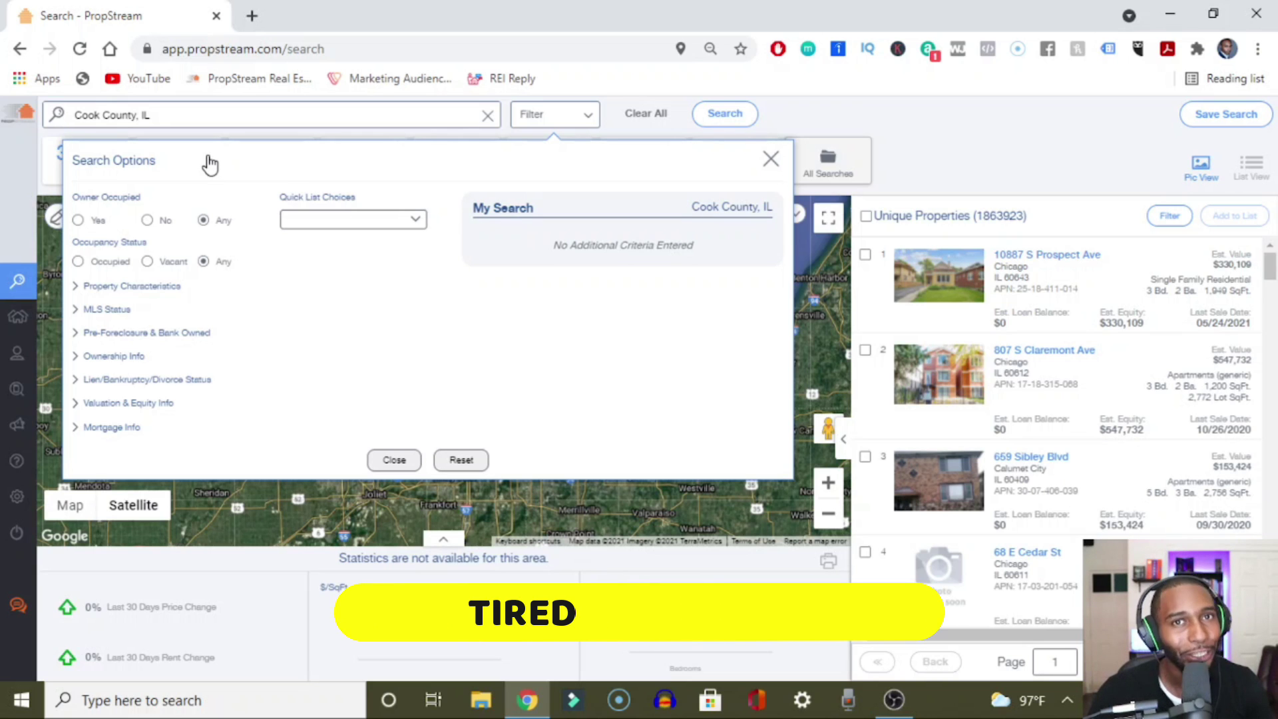
Step: Choose the Tired Landlords quick list for Cook County and restrict it to the Residential property classification
left_click(357, 222)
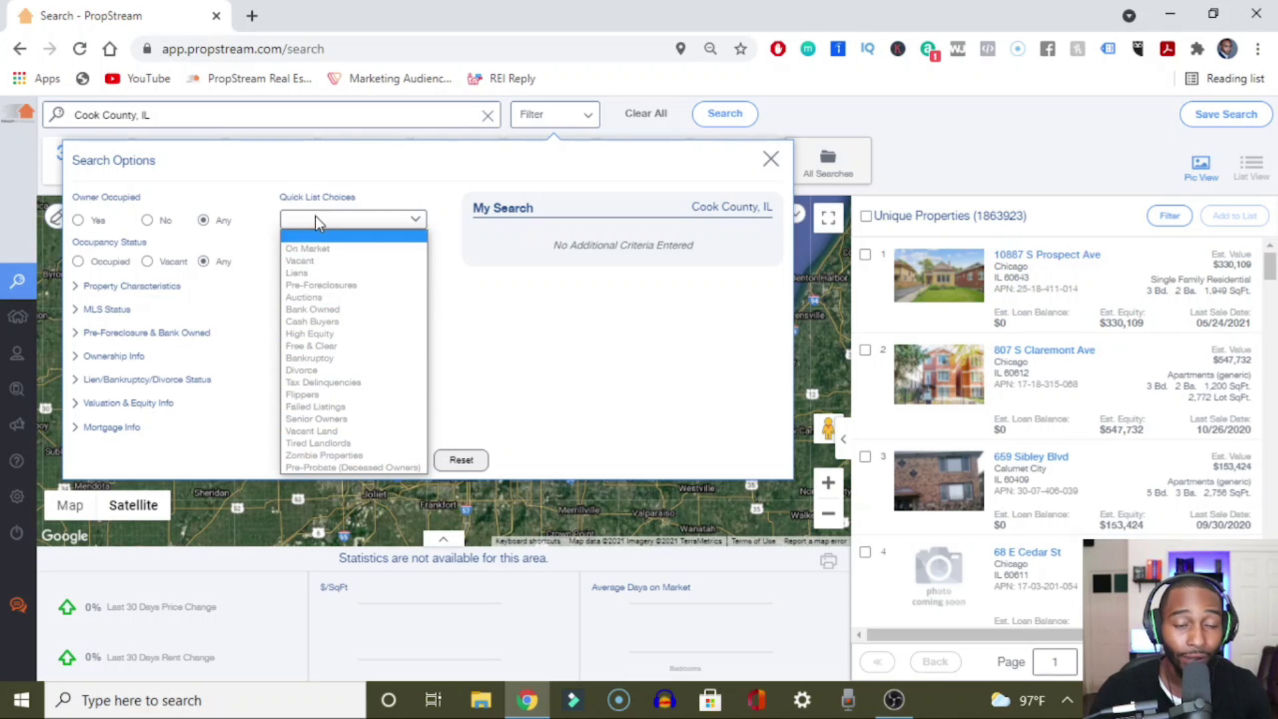
left_click(317, 443)
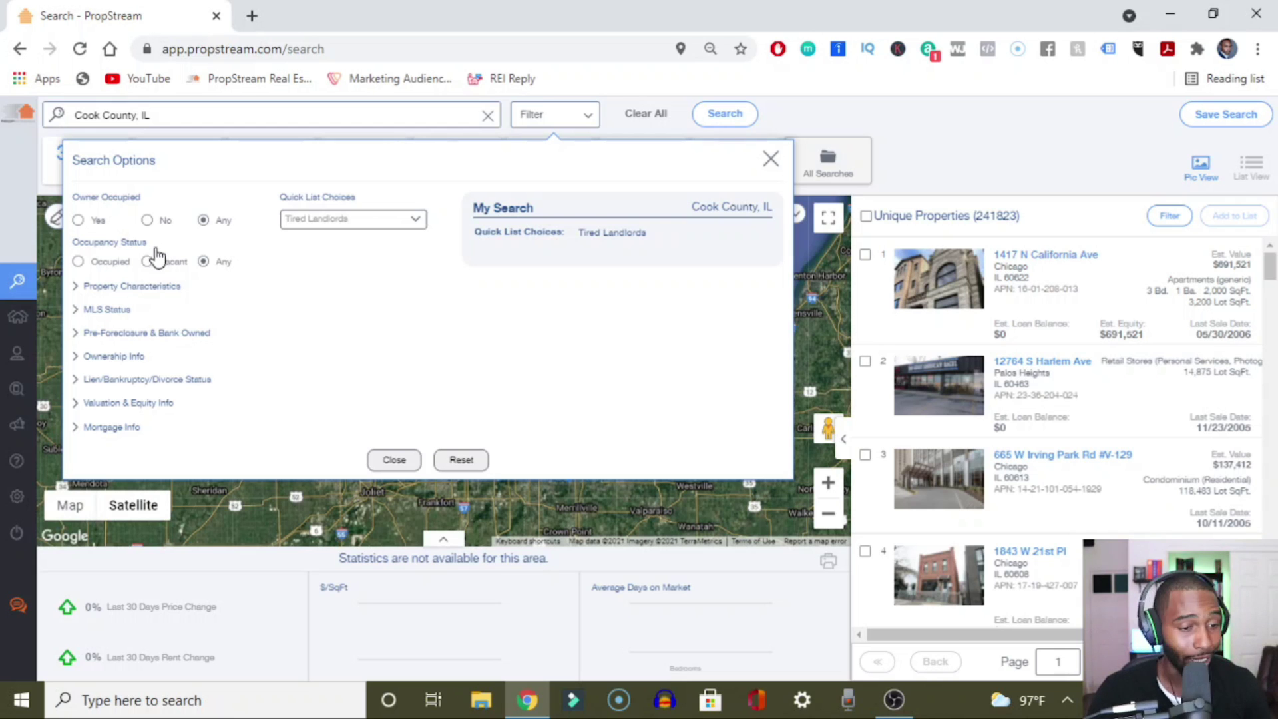
left_click(129, 286)
left_click(163, 322)
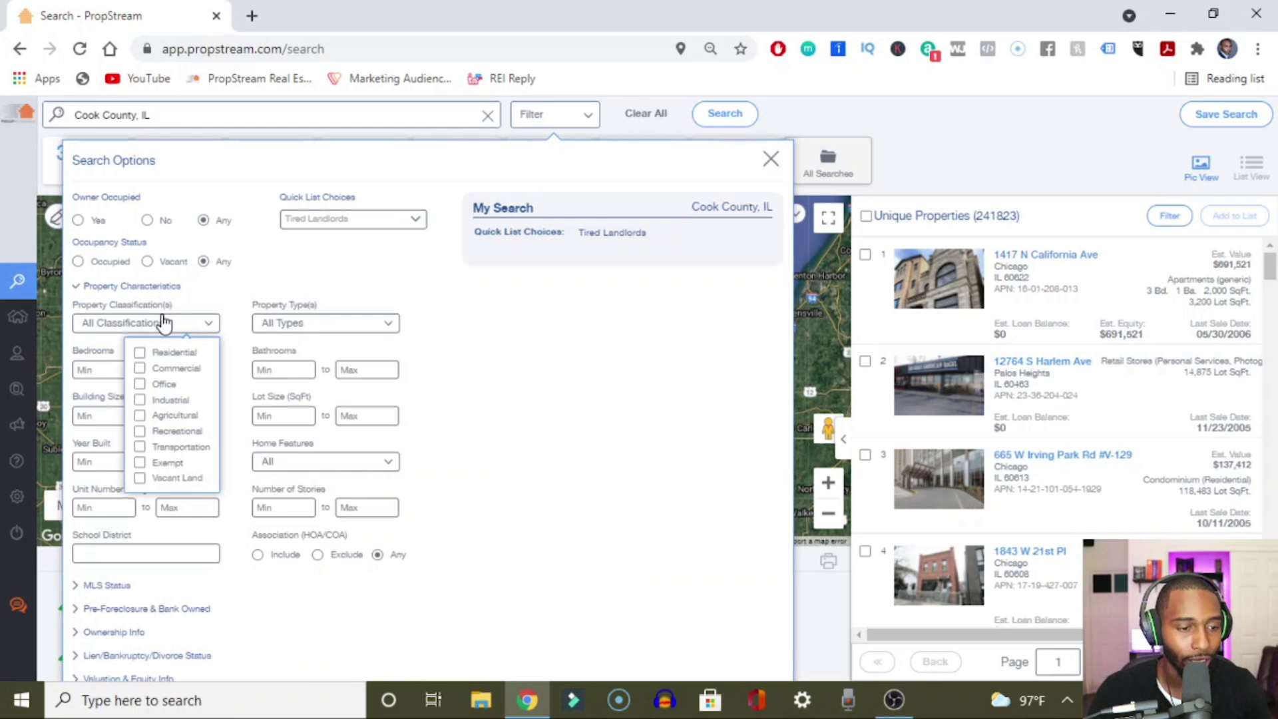
left_click(153, 354)
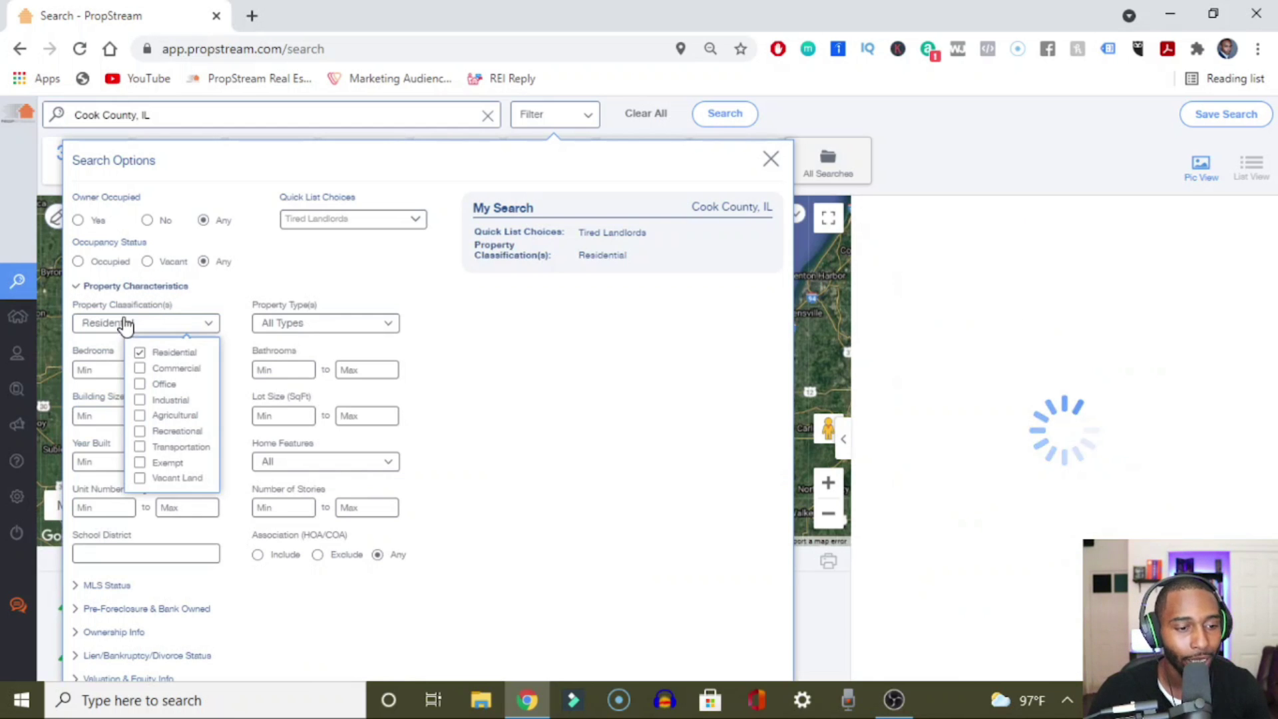
left_click(127, 288)
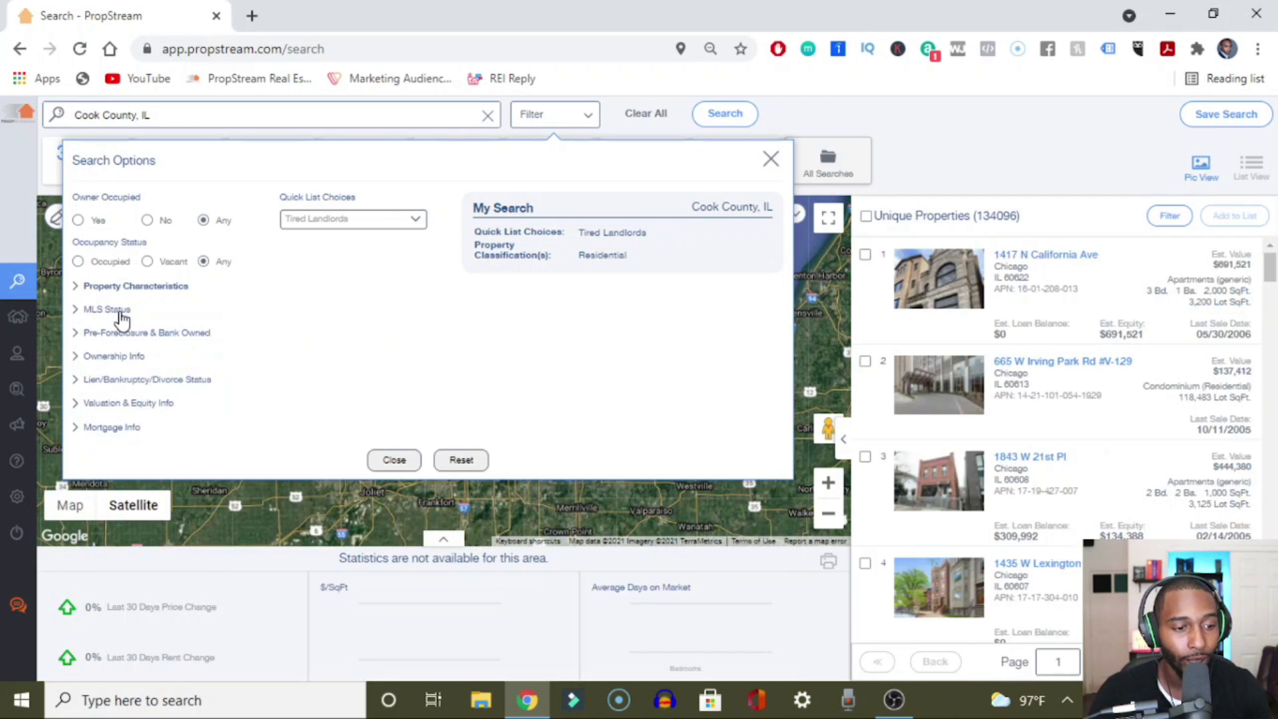
Step: Set the On Market filter to No for the tired landlords list
left_click(123, 309)
left_click(314, 349)
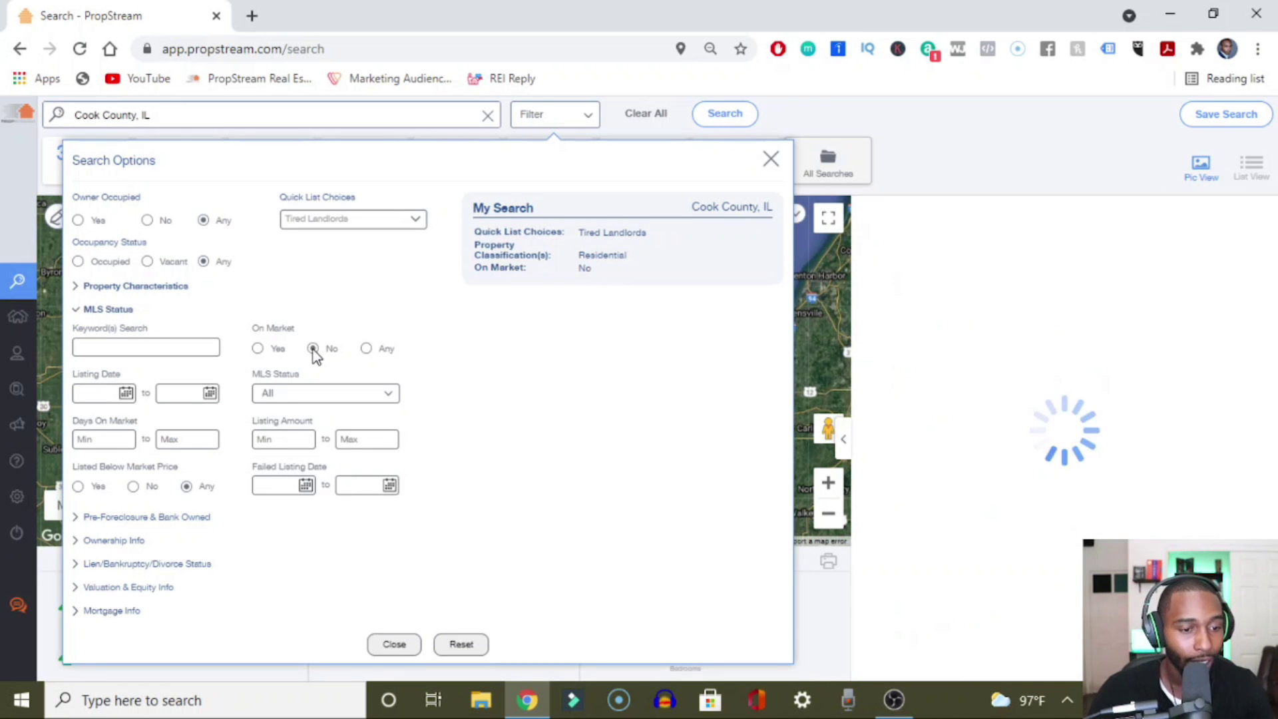
left_click(118, 310)
Step: Limit the tired landlords to the Individual owner type with a minimum of 10 years of ownership
left_click(124, 359)
left_click(324, 396)
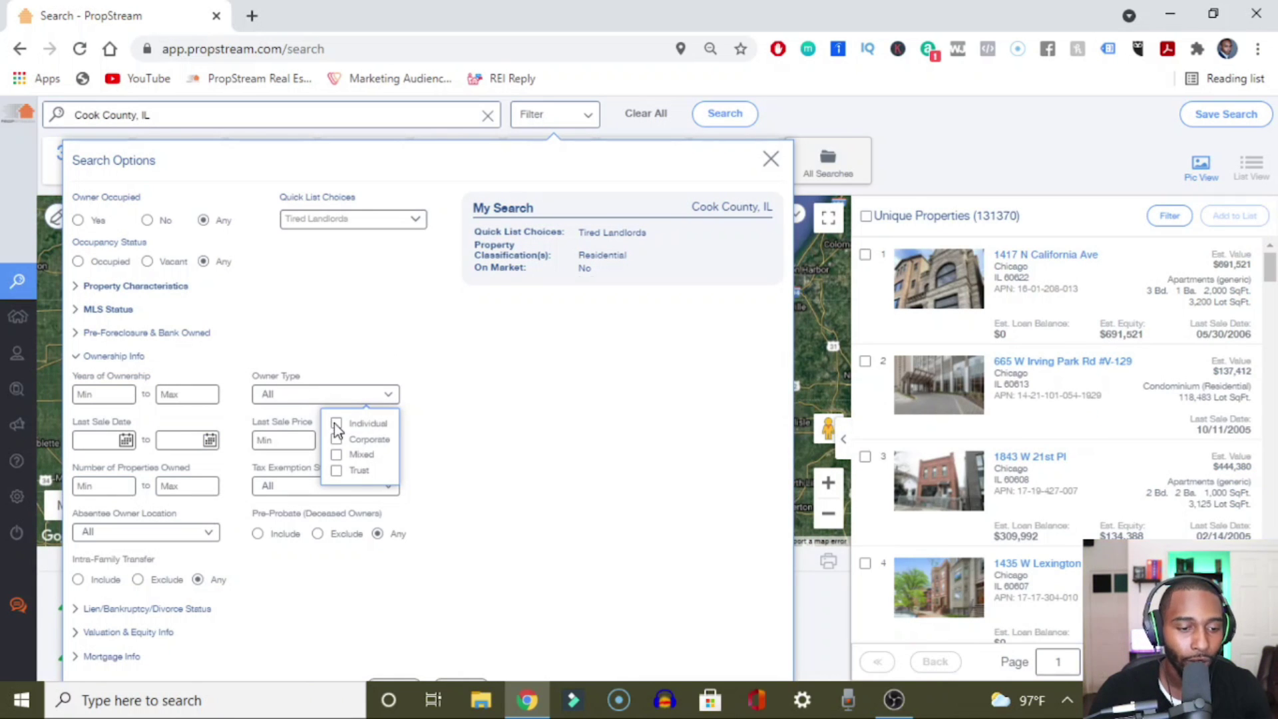
left_click(336, 423)
left_click(99, 394)
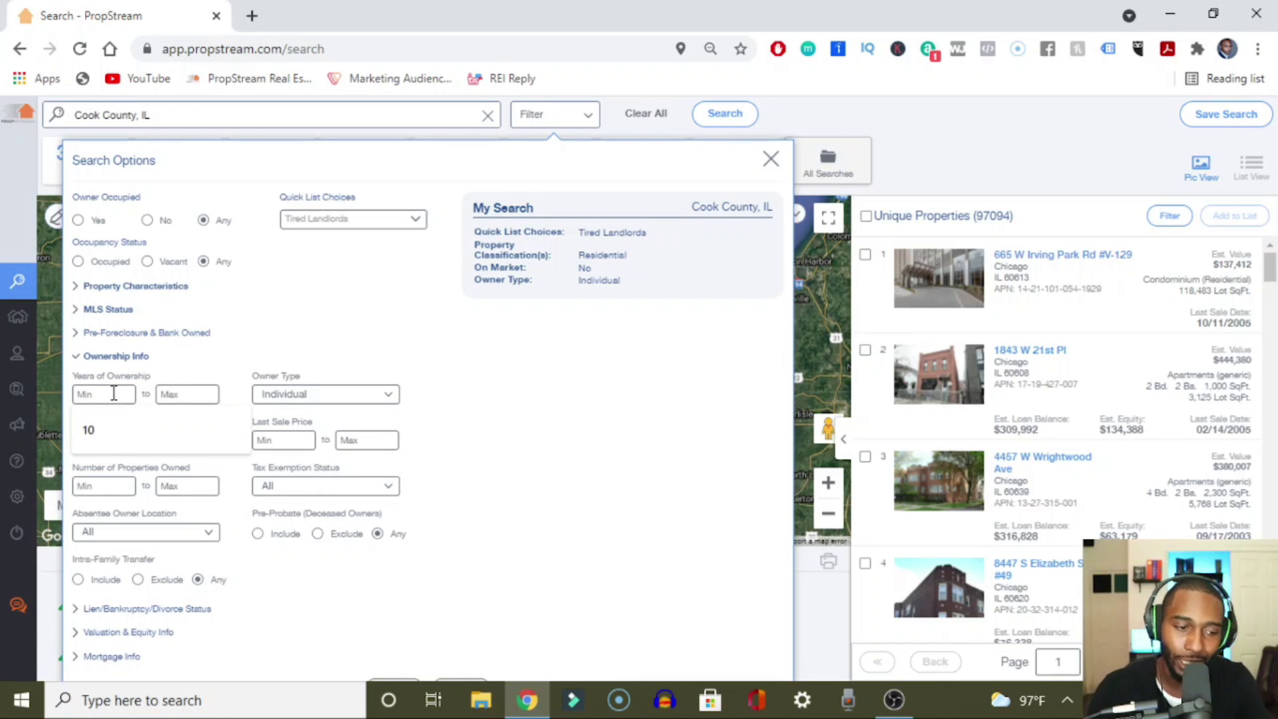
left_click(110, 437)
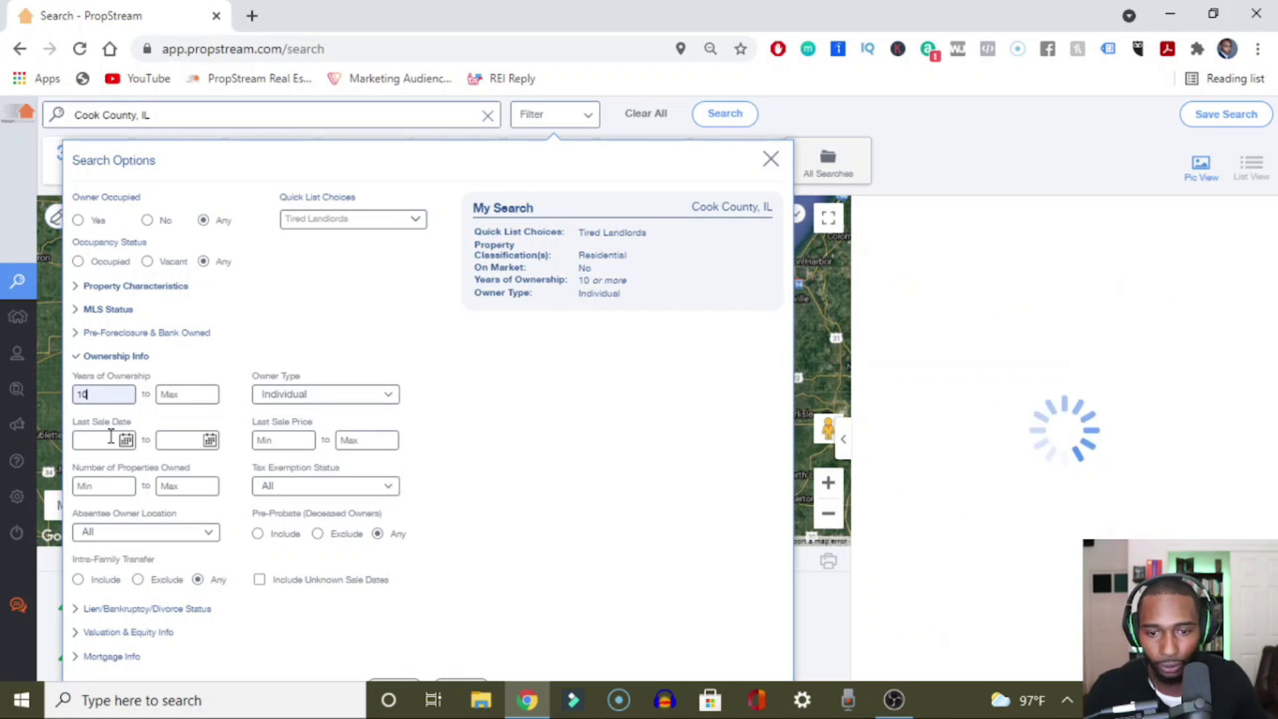
left_click(120, 356)
Step: Set the tired landlords' maximum estimated value to 300,000 and minimum estimated equity to 45%
left_click(131, 402)
left_click(178, 441)
type("3000")
left_click(189, 478)
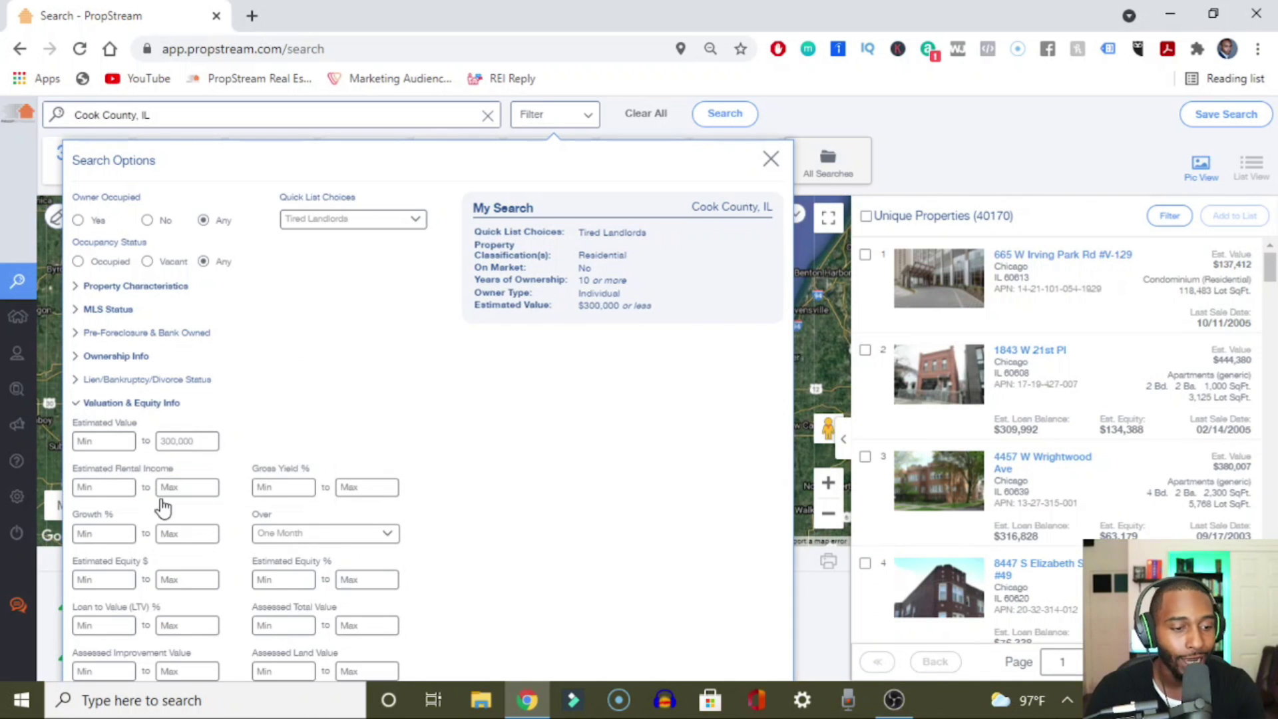
left_click(288, 580)
type("45")
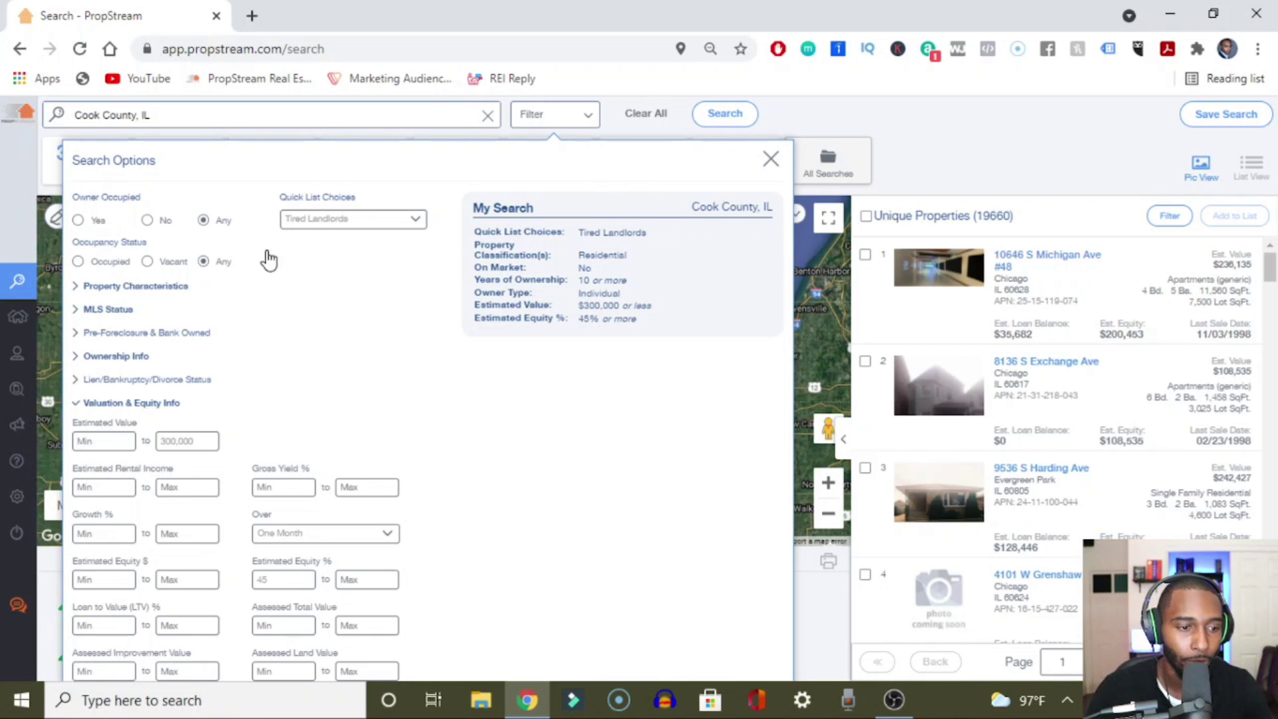
Step: Set Owner Occupied to No for the tired landlords, and try the Vacant occupancy status before restoring it to Any
left_click(148, 221)
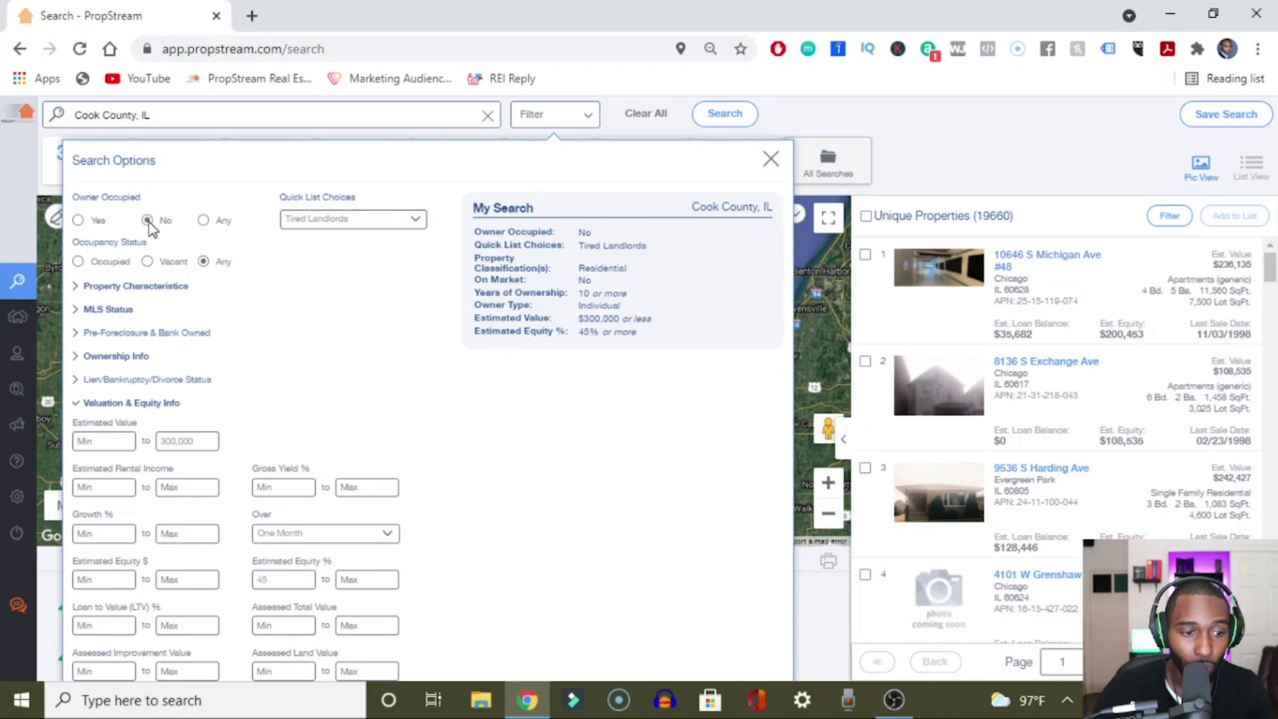
left_click(147, 262)
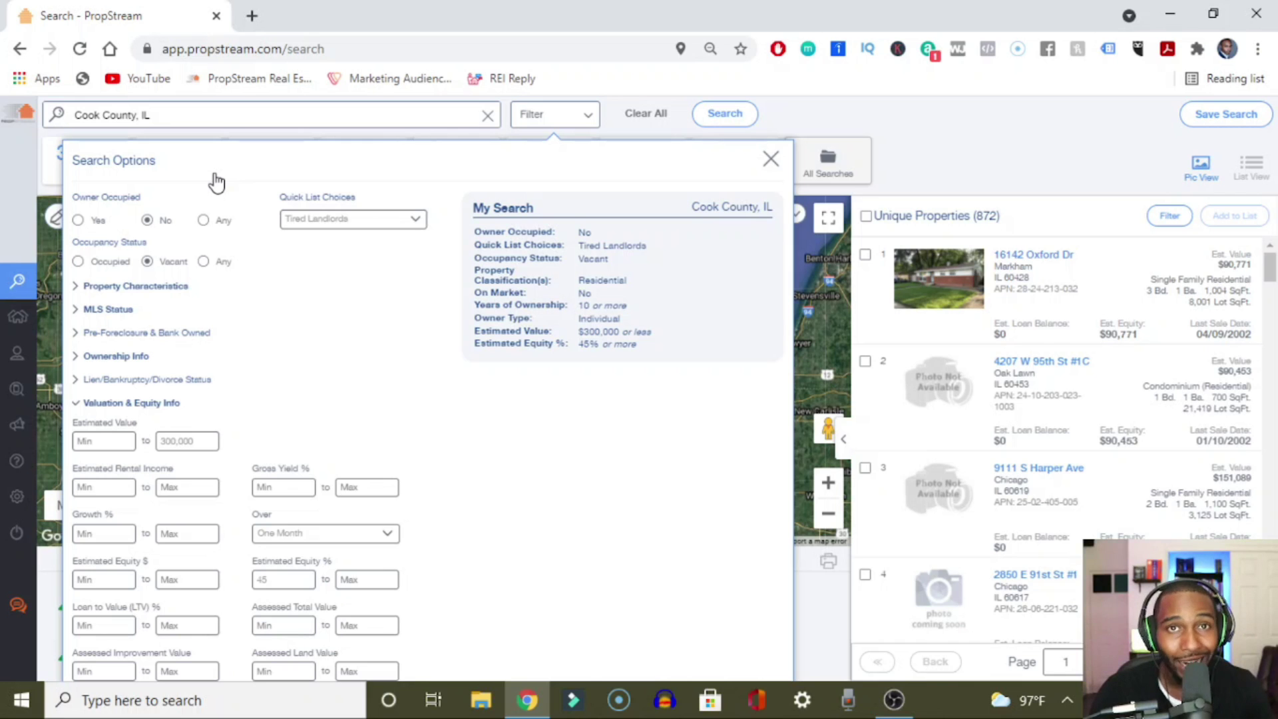
left_click(204, 261)
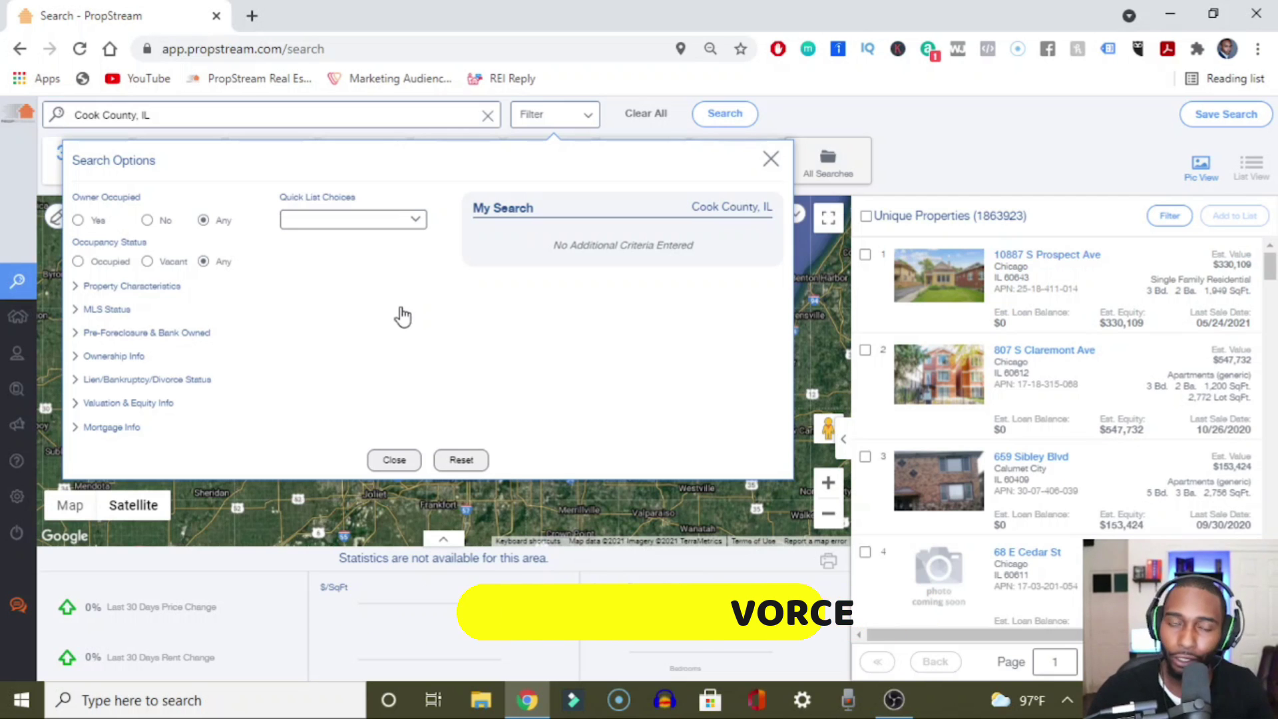
Step: Preview the Bankruptcy and Divorce quick lists for Cook County, and clear the quick list choice
left_click(410, 221)
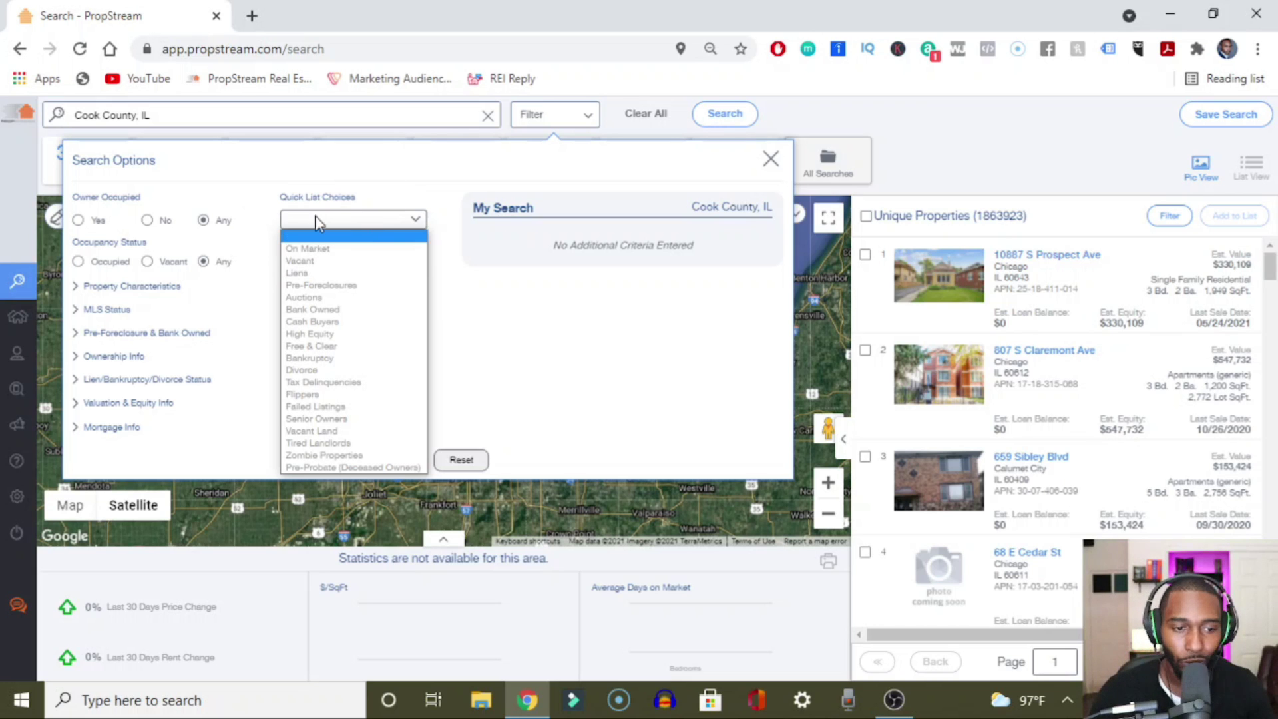
left_click(348, 368)
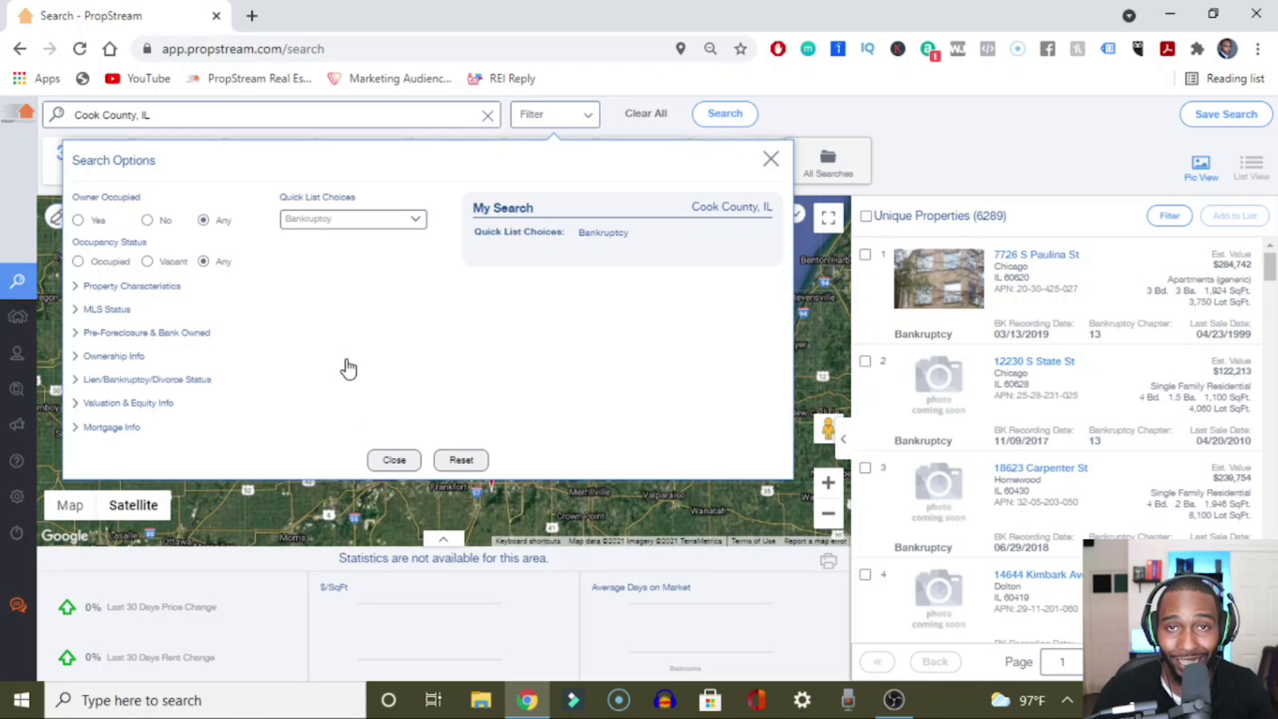
left_click(377, 223)
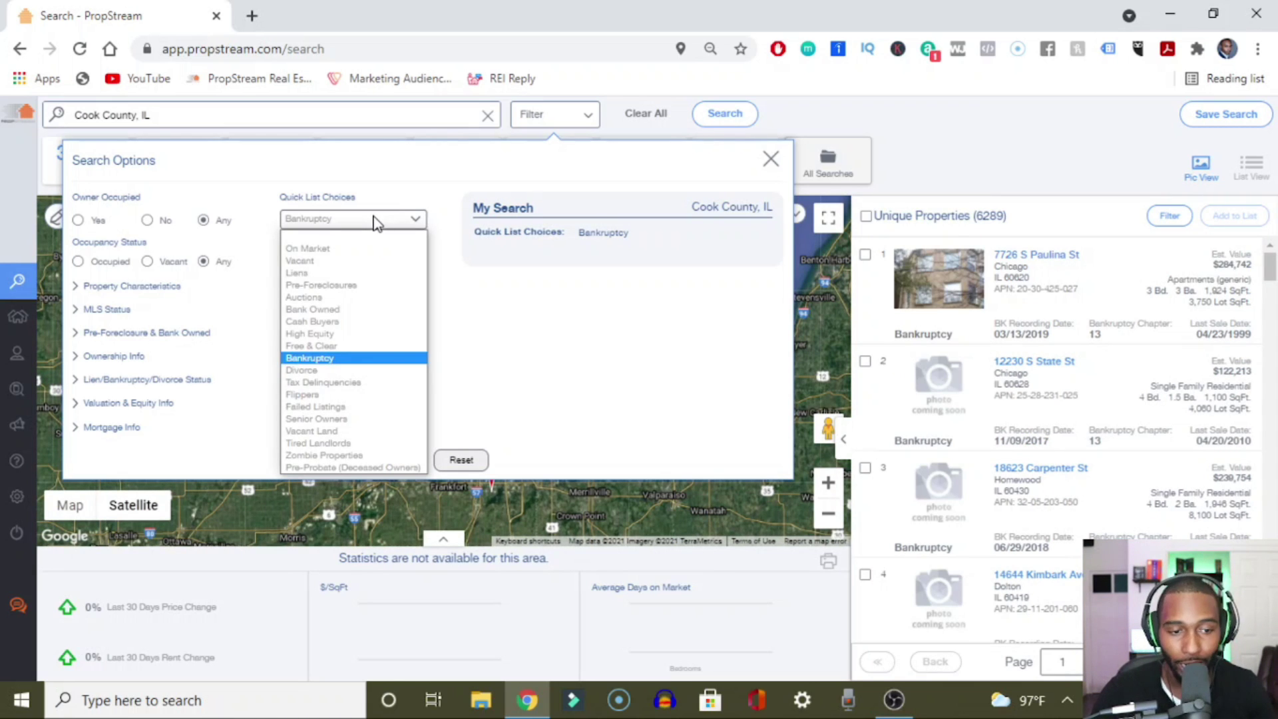
left_click(341, 371)
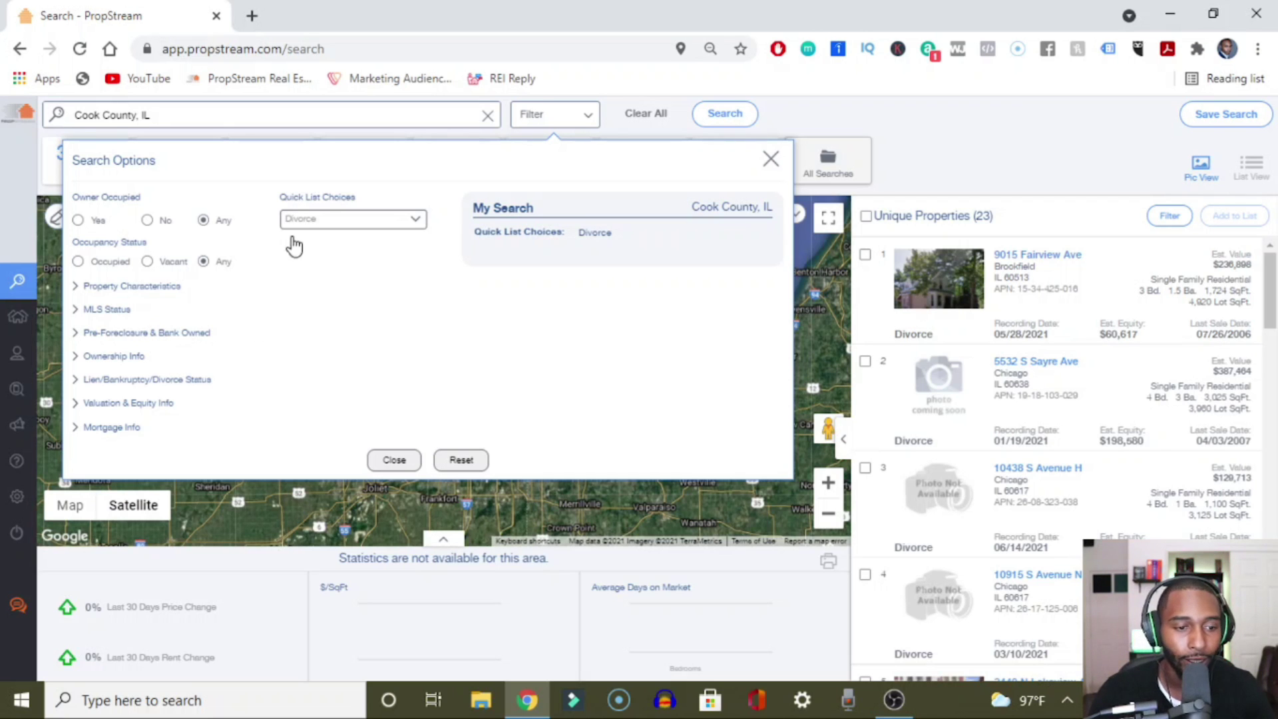
left_click(311, 221)
left_click(312, 236)
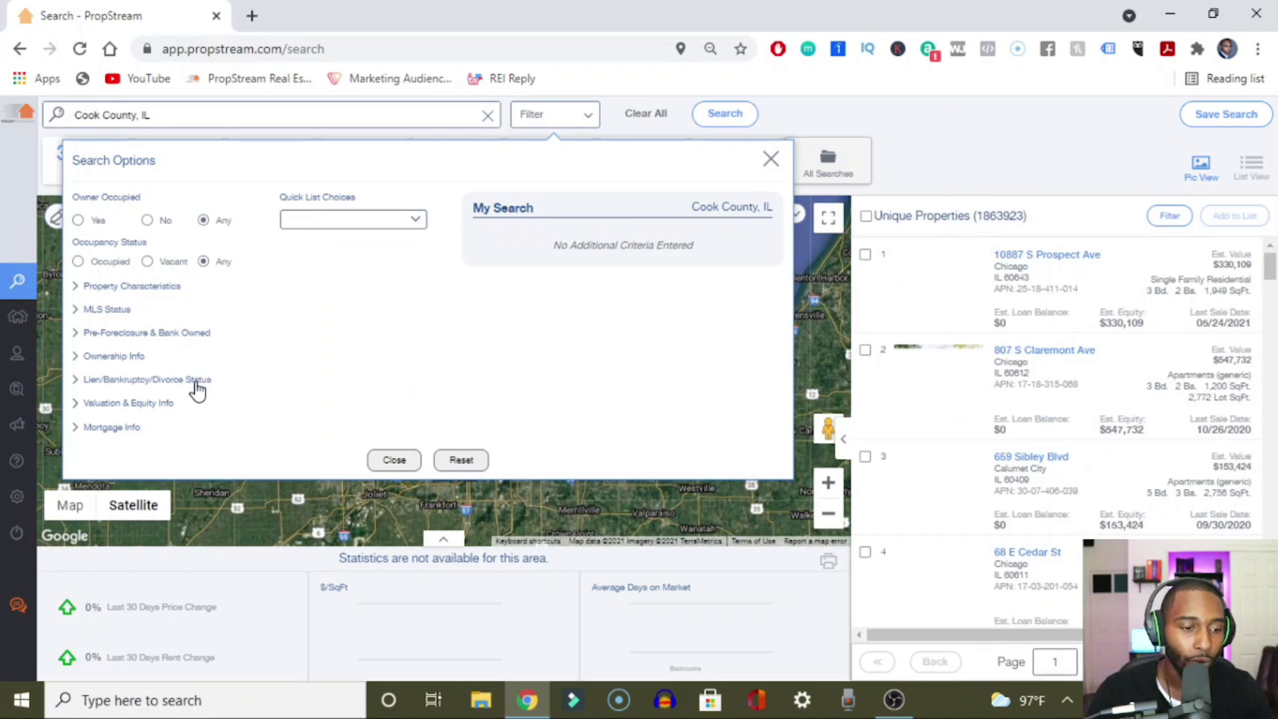
Step: Examine the Quick Target Status options in the lien, bankruptcy and divorce filters
left_click(169, 381)
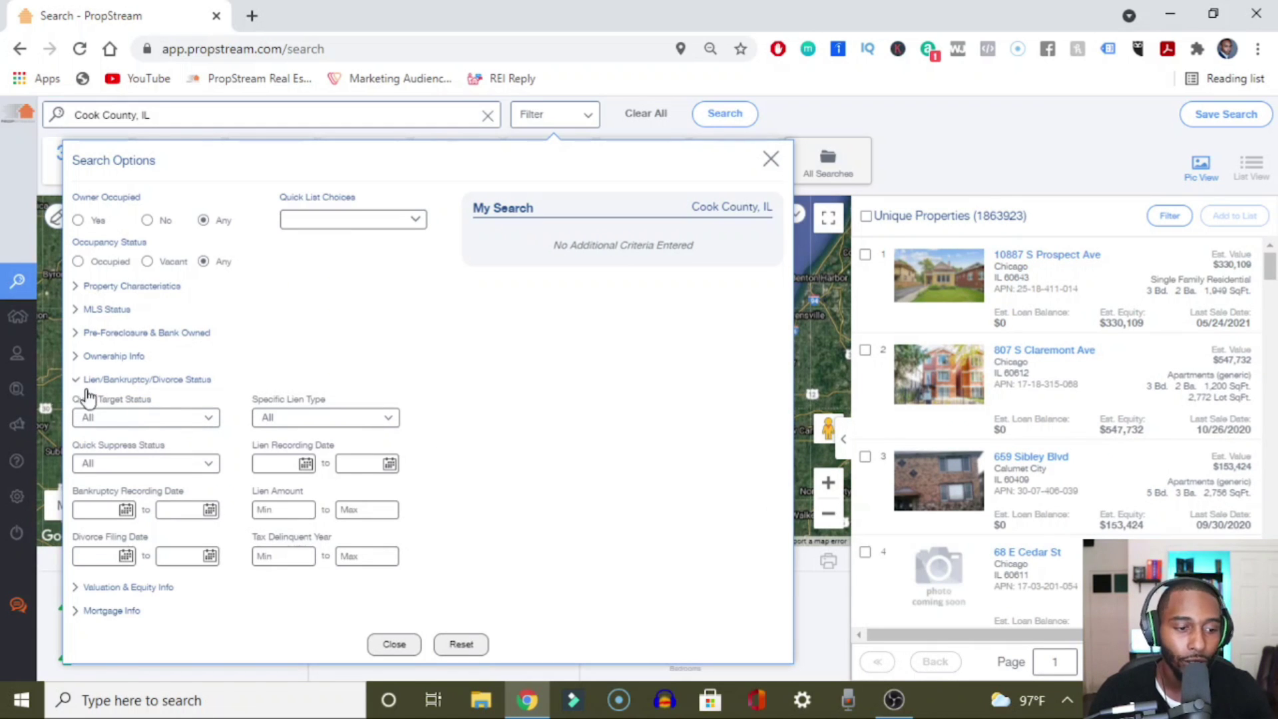
left_click(162, 420)
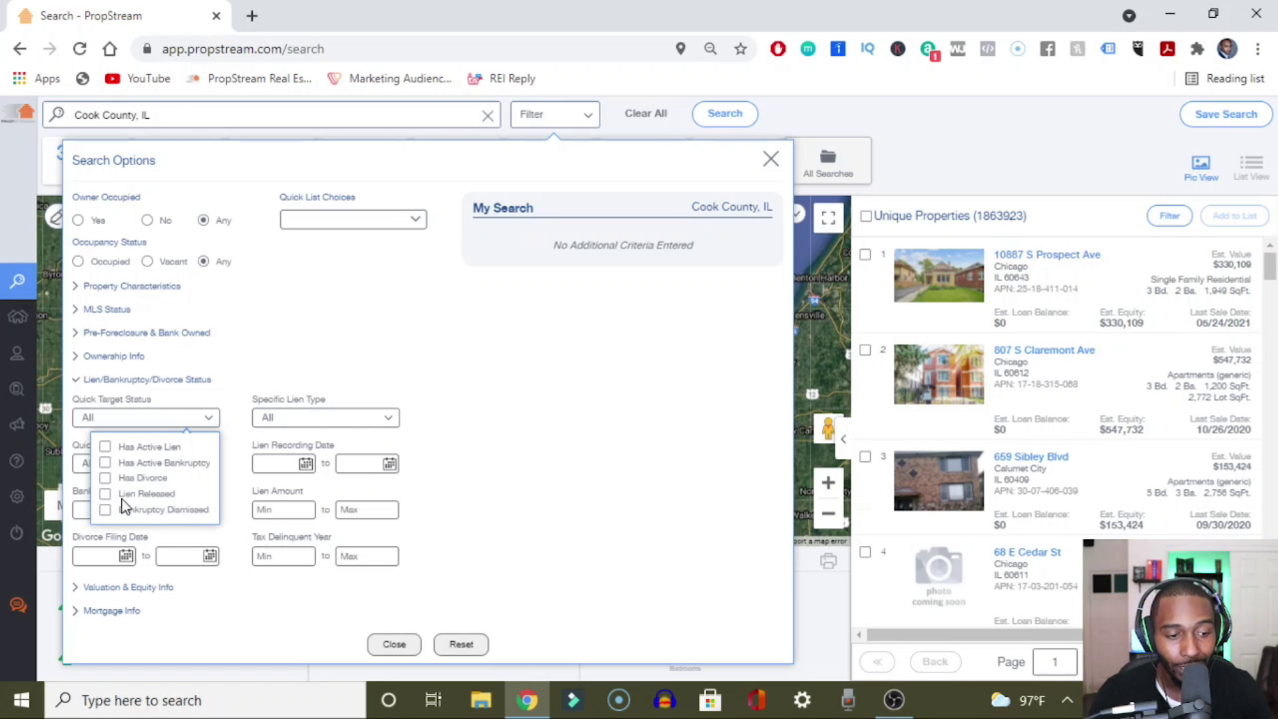
left_click(194, 421)
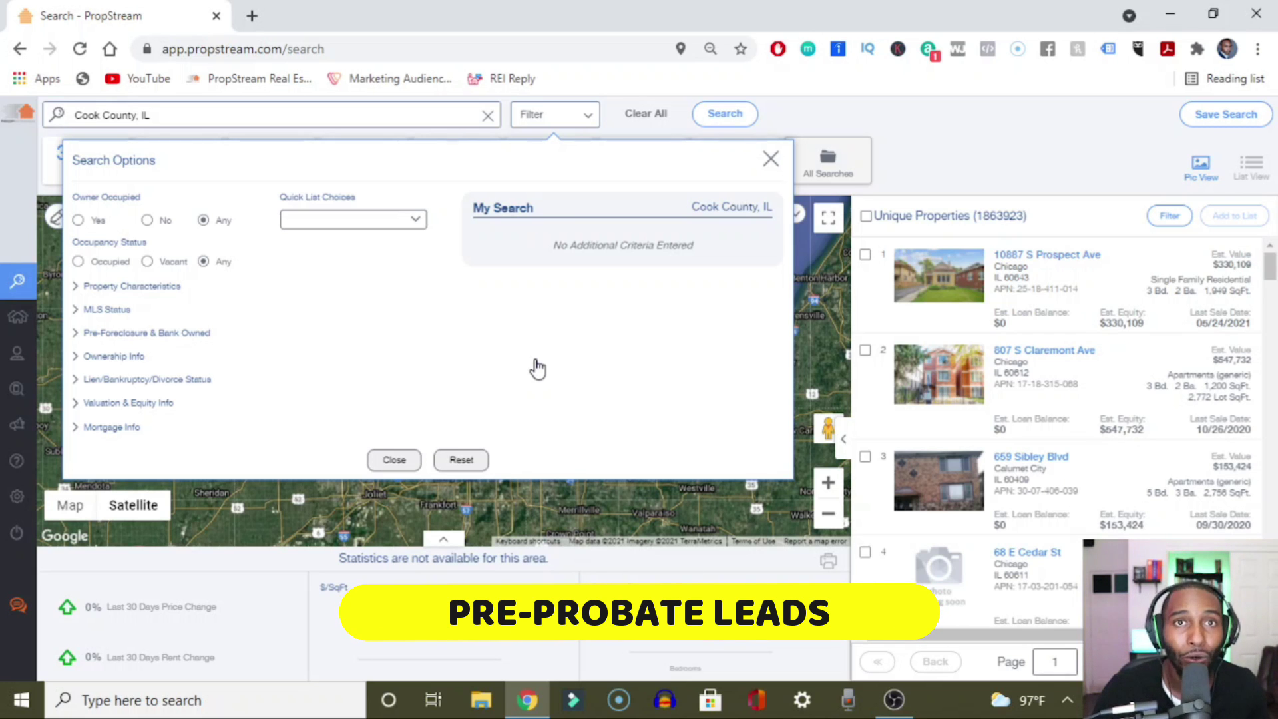
Step: Choose the Pre-Probate (Deceased Owners) quick list for Cook County
left_click(413, 219)
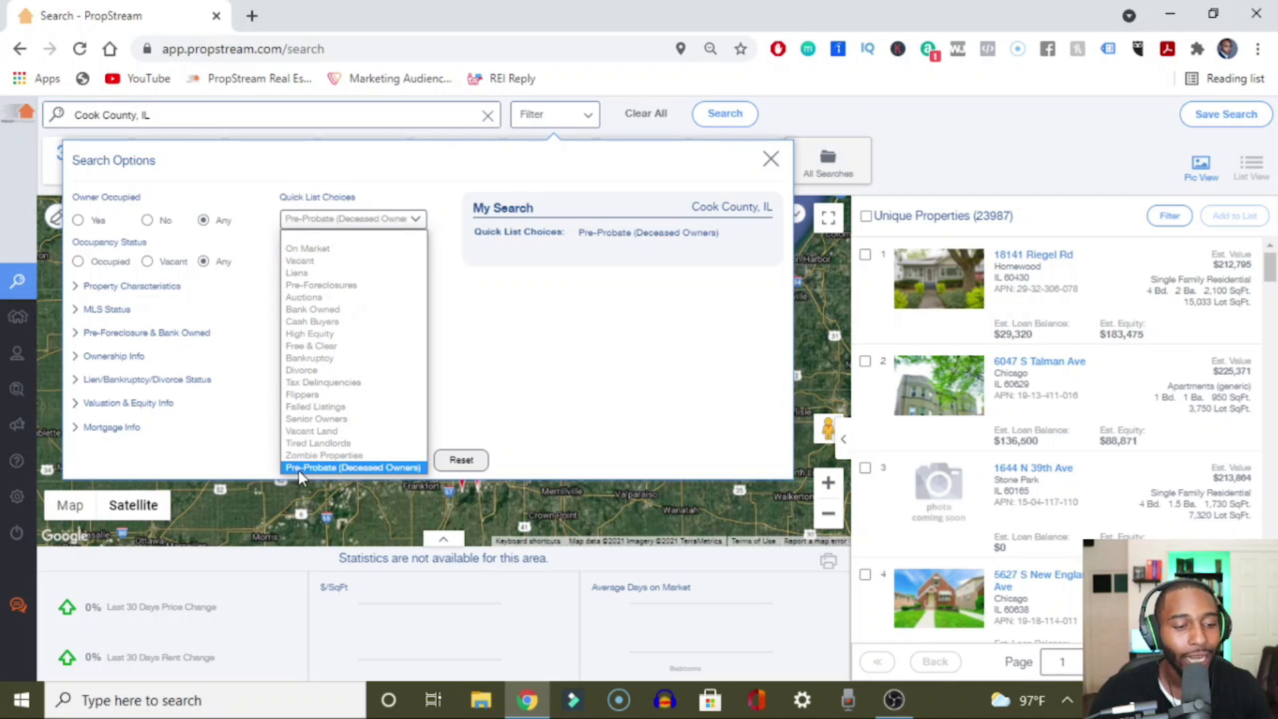
left_click(601, 301)
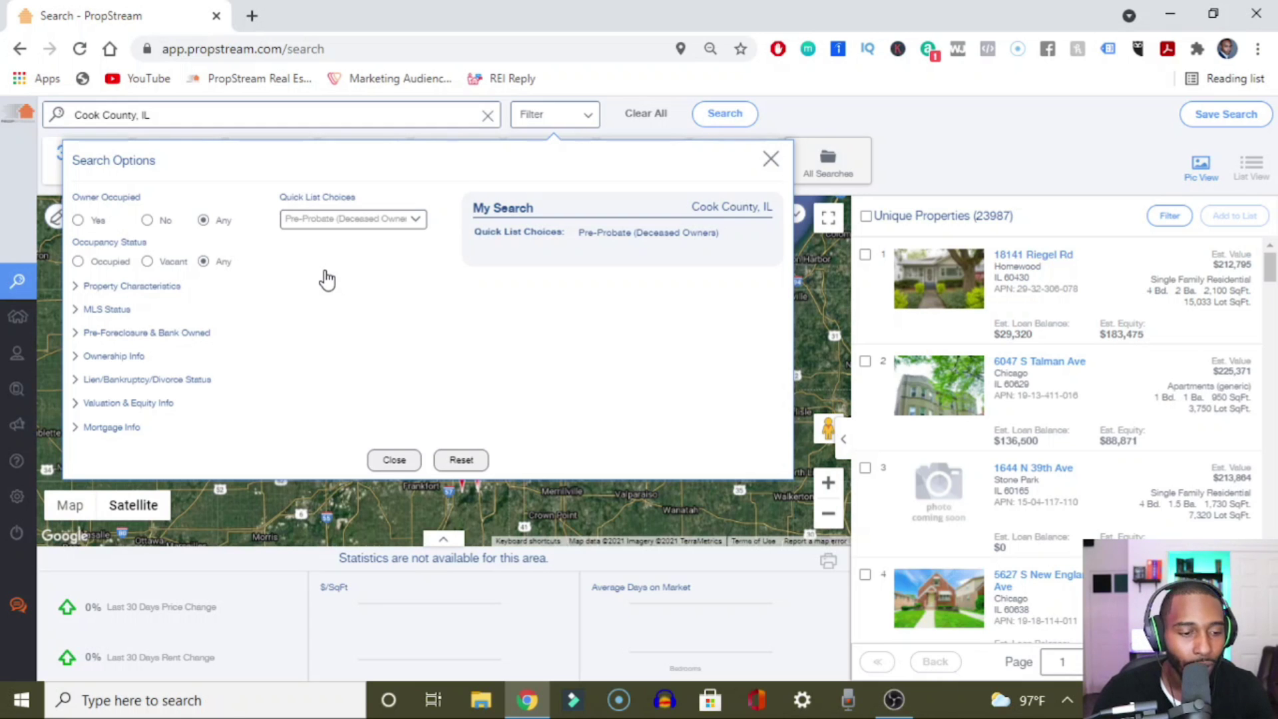
Step: Limit the pre-probate leads to the Individual owner type with a minimum of 10 years of ownership
left_click(103, 357)
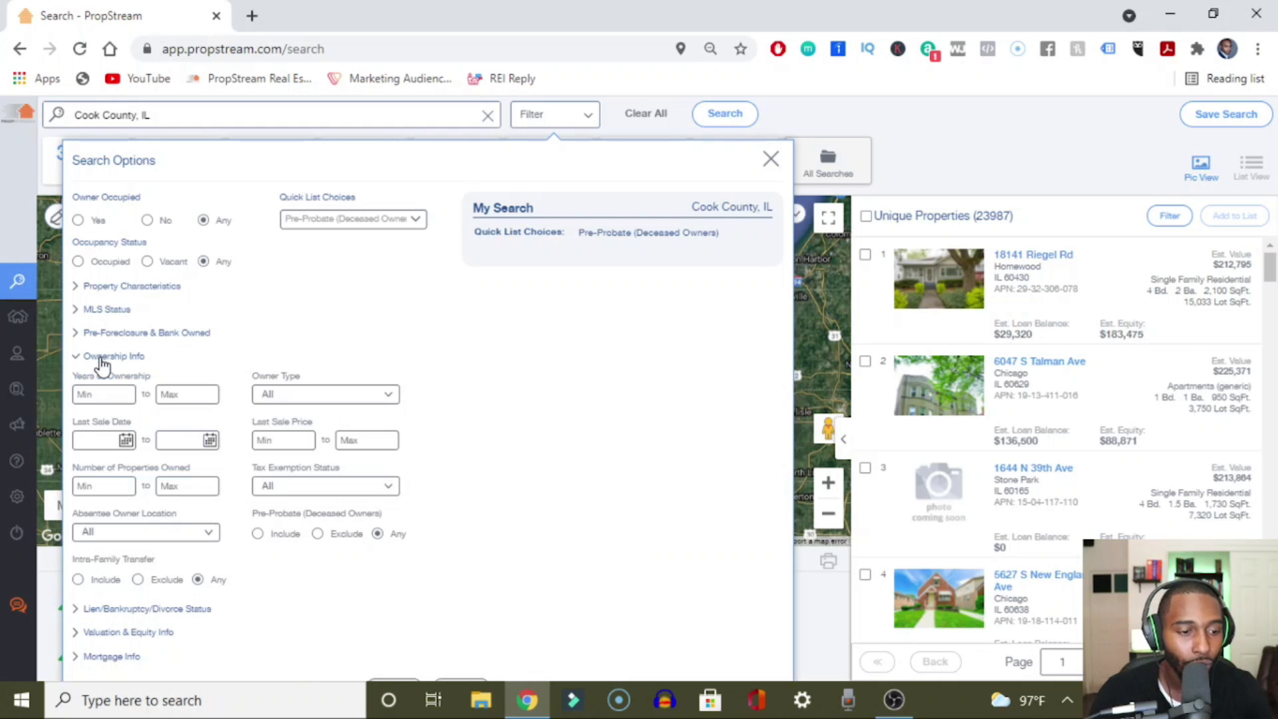
left_click(314, 394)
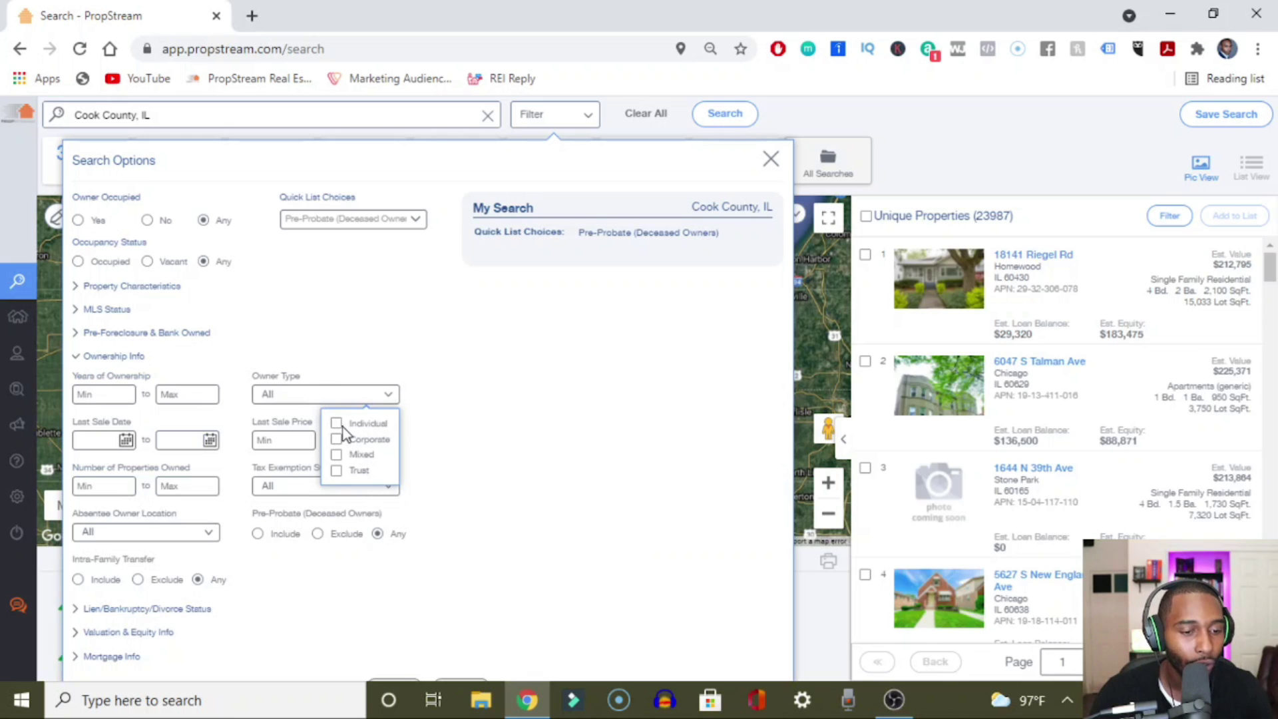
left_click(337, 424)
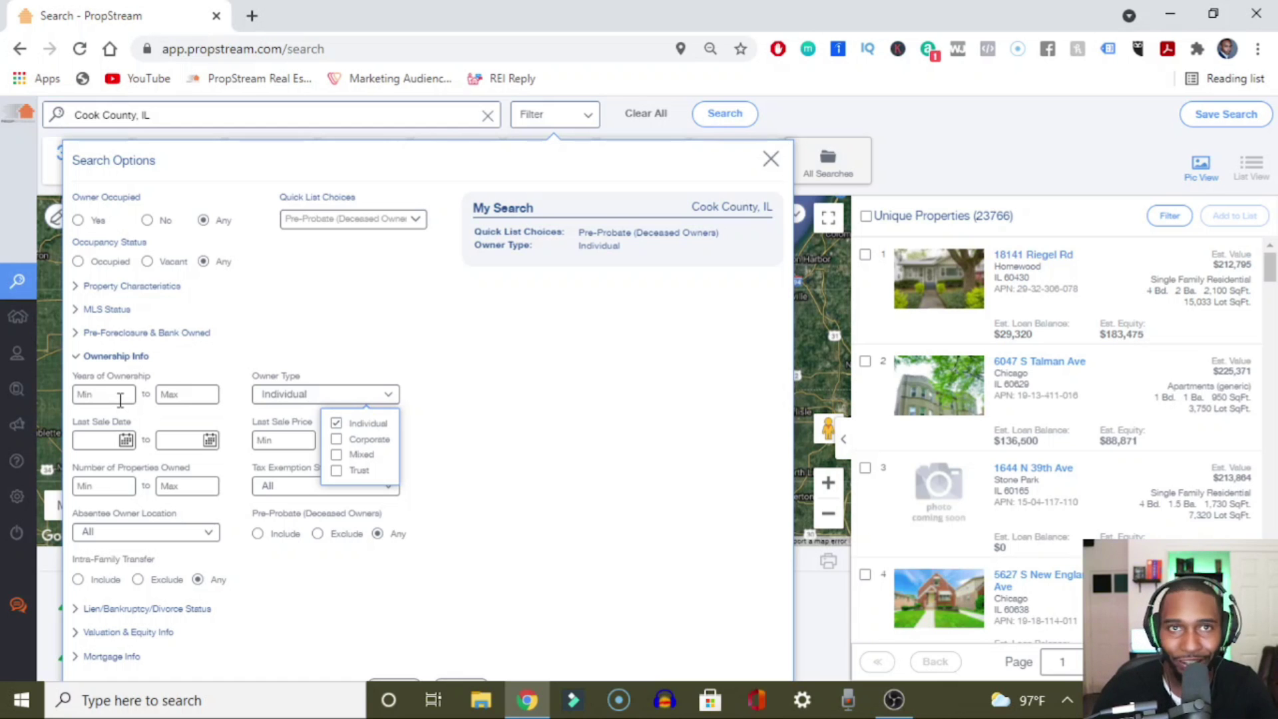
left_click(120, 396)
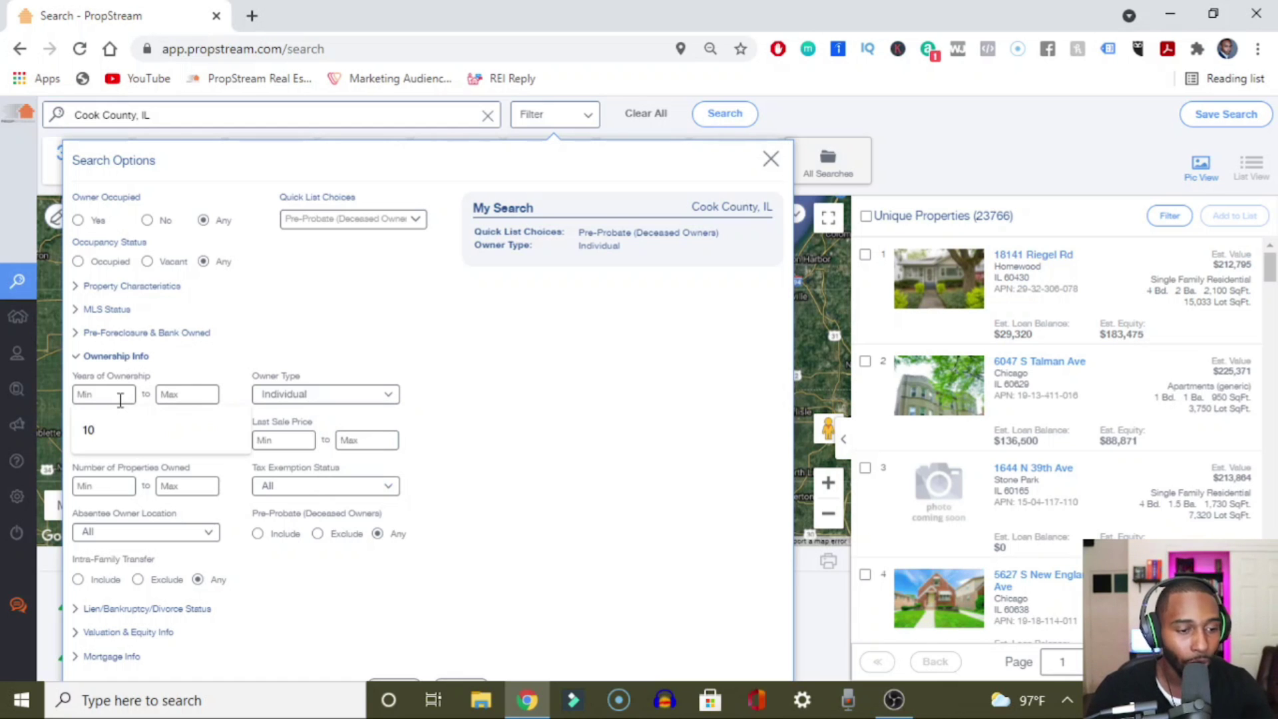
left_click(122, 439)
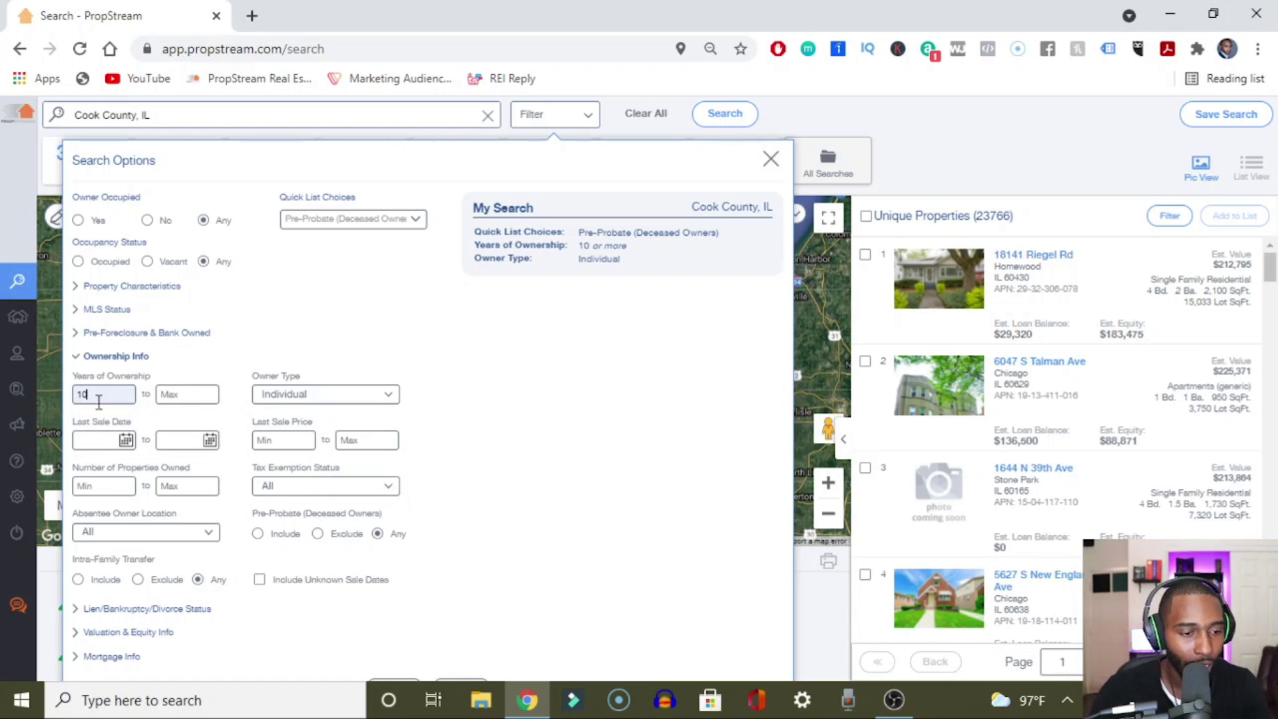
Step: Restrict the pre-probate leads to properties not on the market with the Residential property classification
left_click(108, 310)
left_click(313, 348)
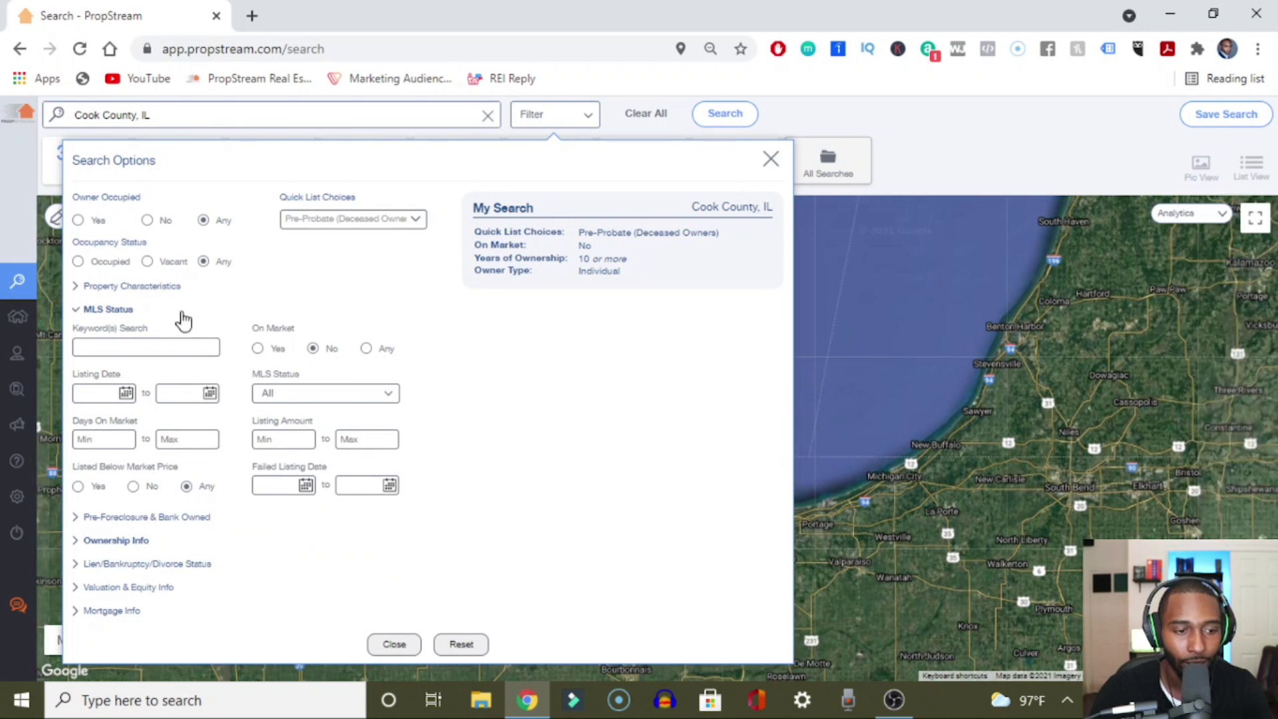
left_click(127, 286)
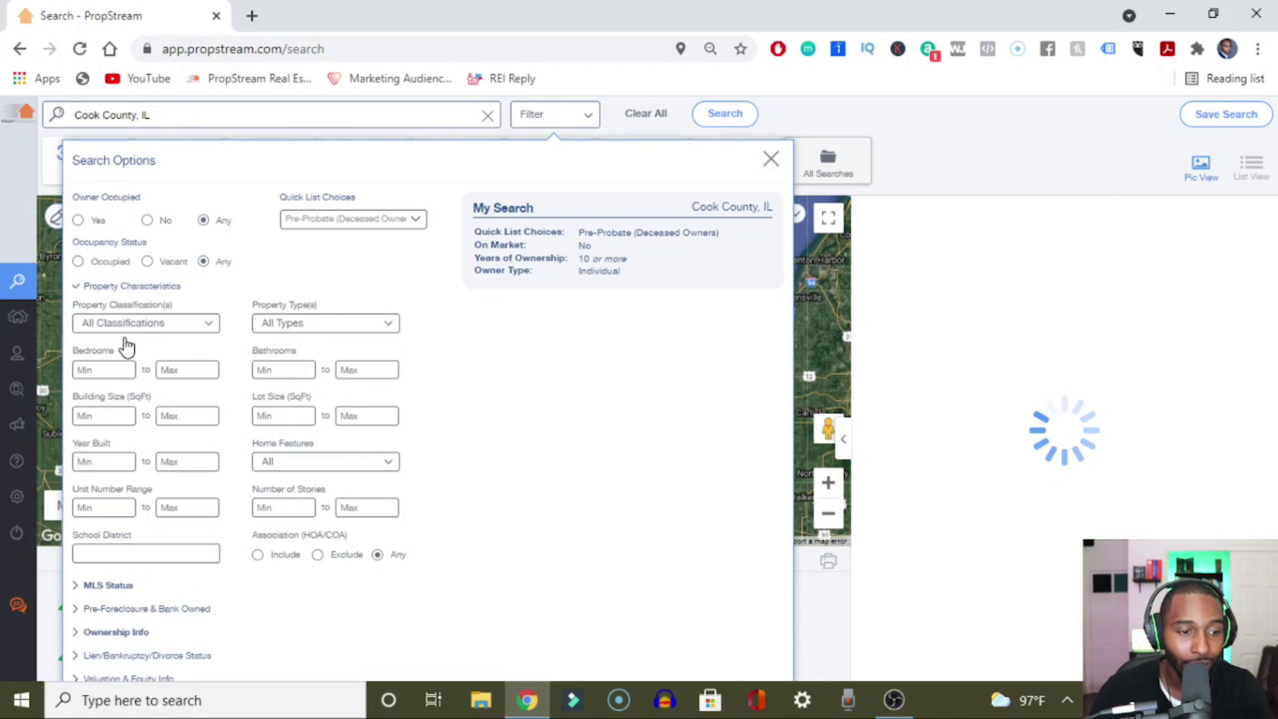
left_click(129, 325)
left_click(136, 351)
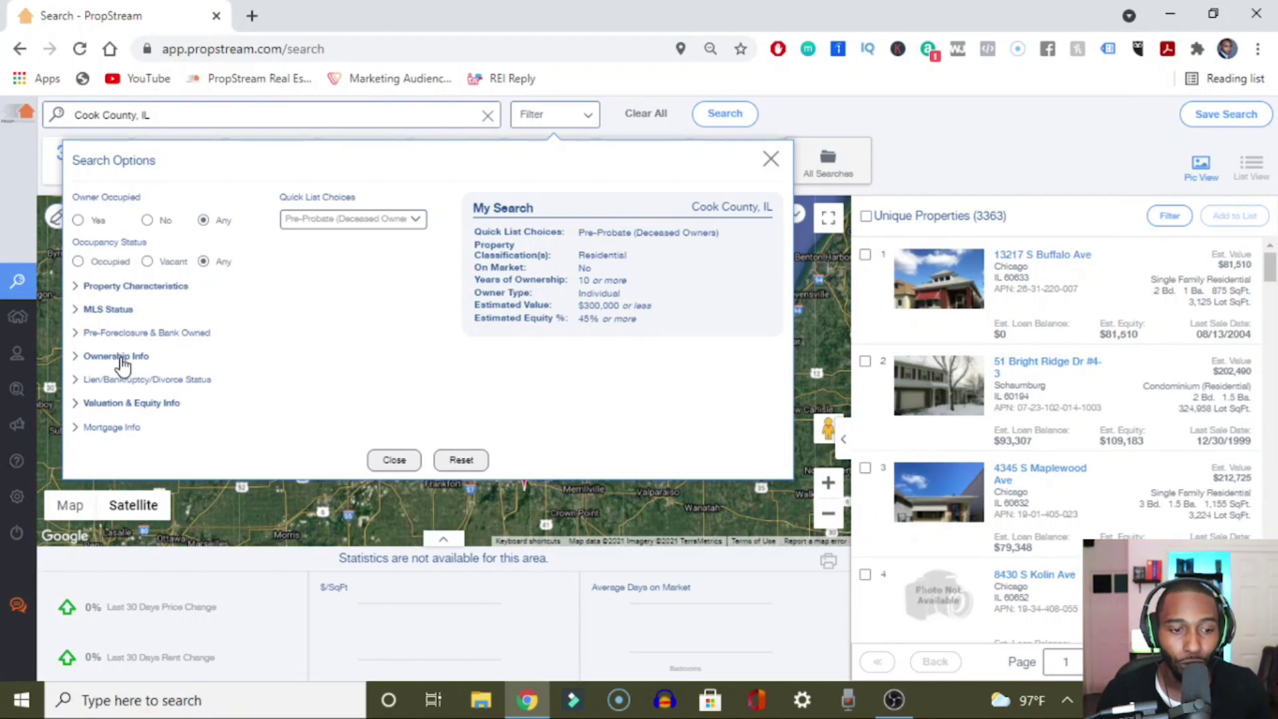
Step: Reset all search criteria for Cook County and set the minimum estimated value to $400,000
left_click(461, 460)
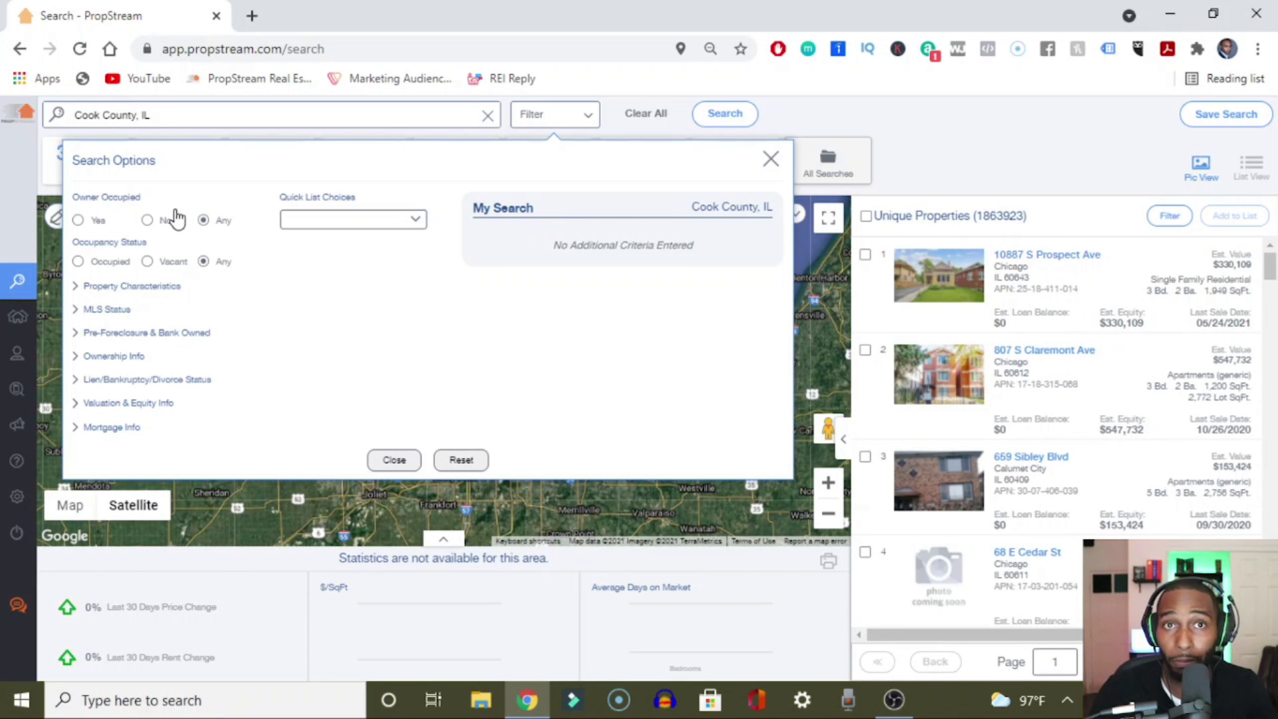
left_click(142, 404)
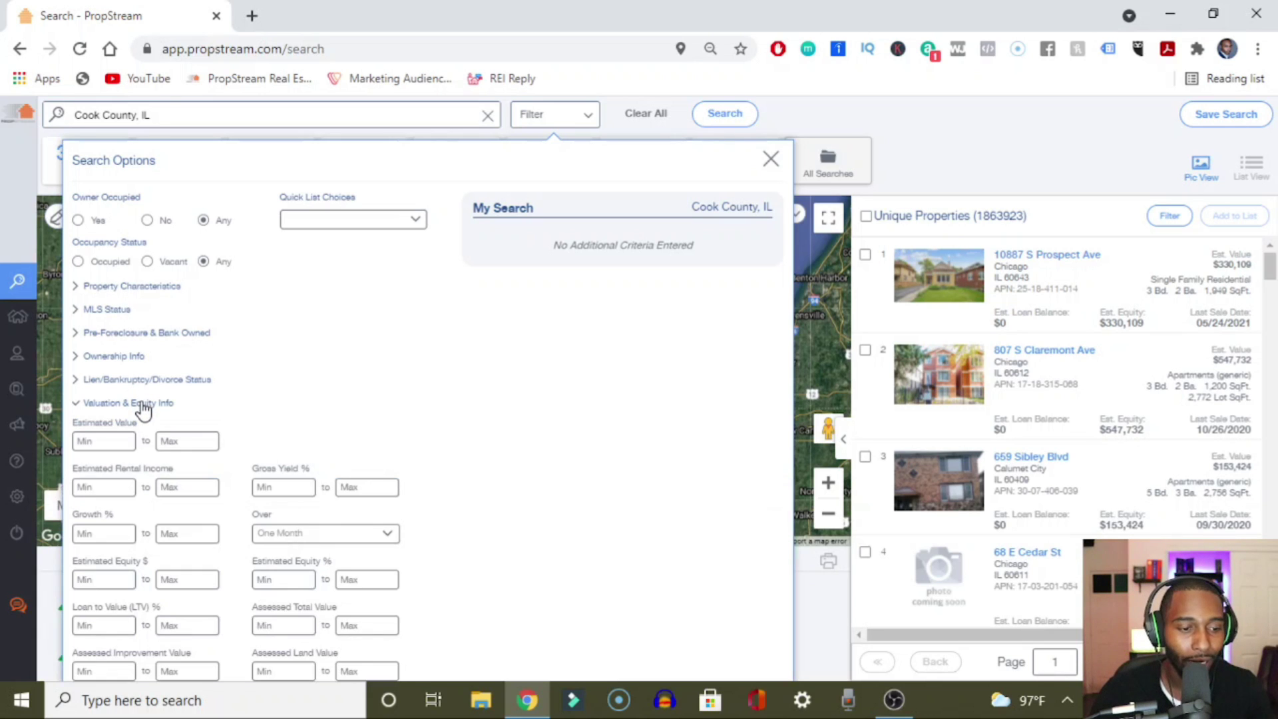
left_click(91, 446)
type("4000000")
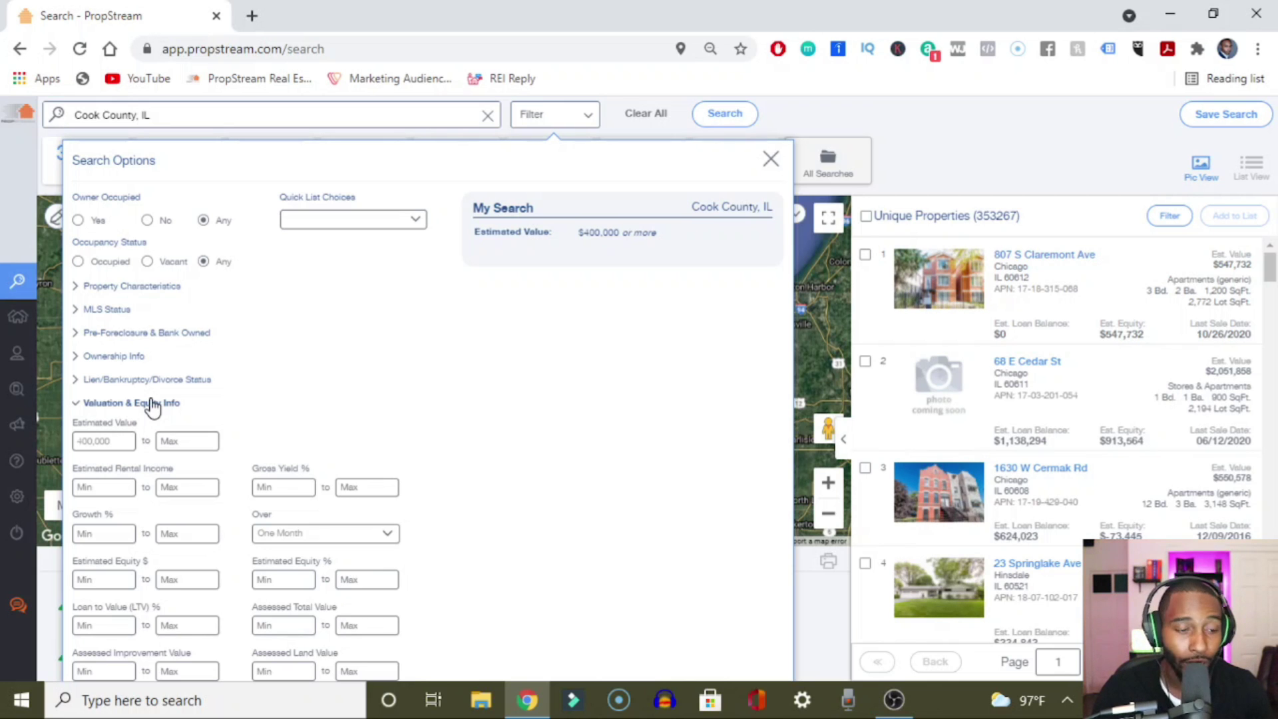
Step: Raise the minimum estimated value to $1,000,000
double_click(102, 440)
type("1")
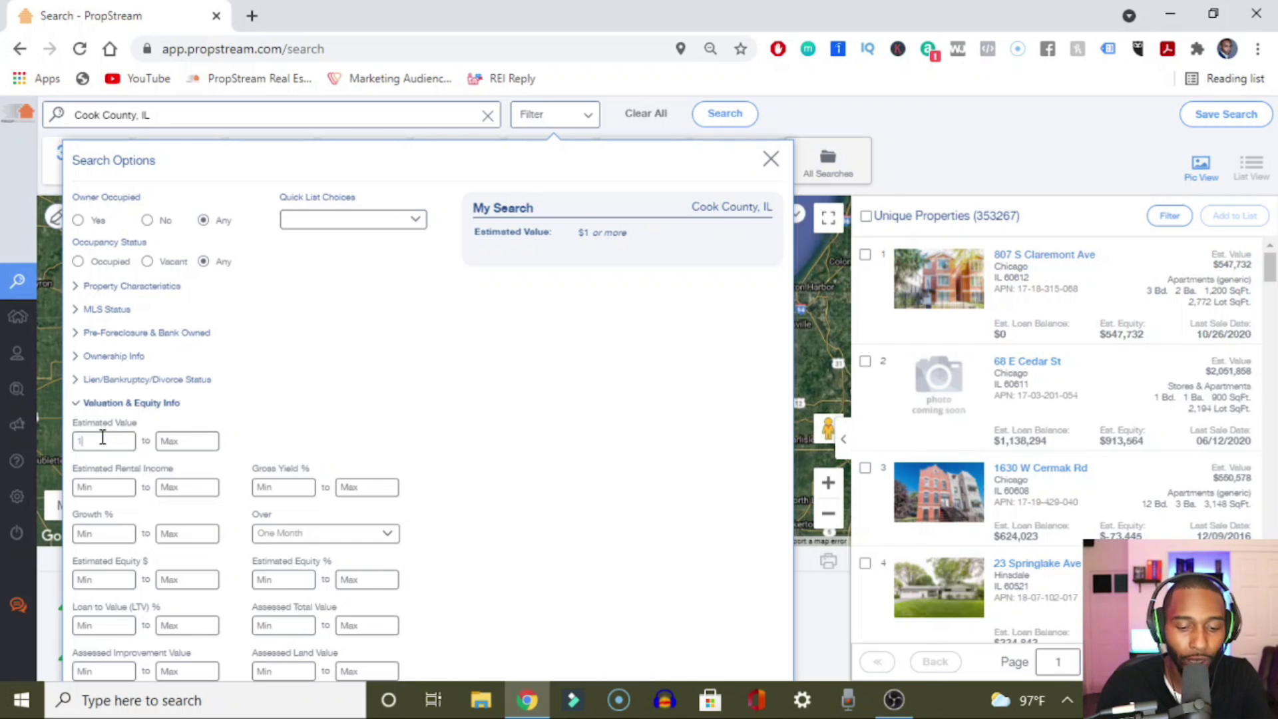
type(",000,000")
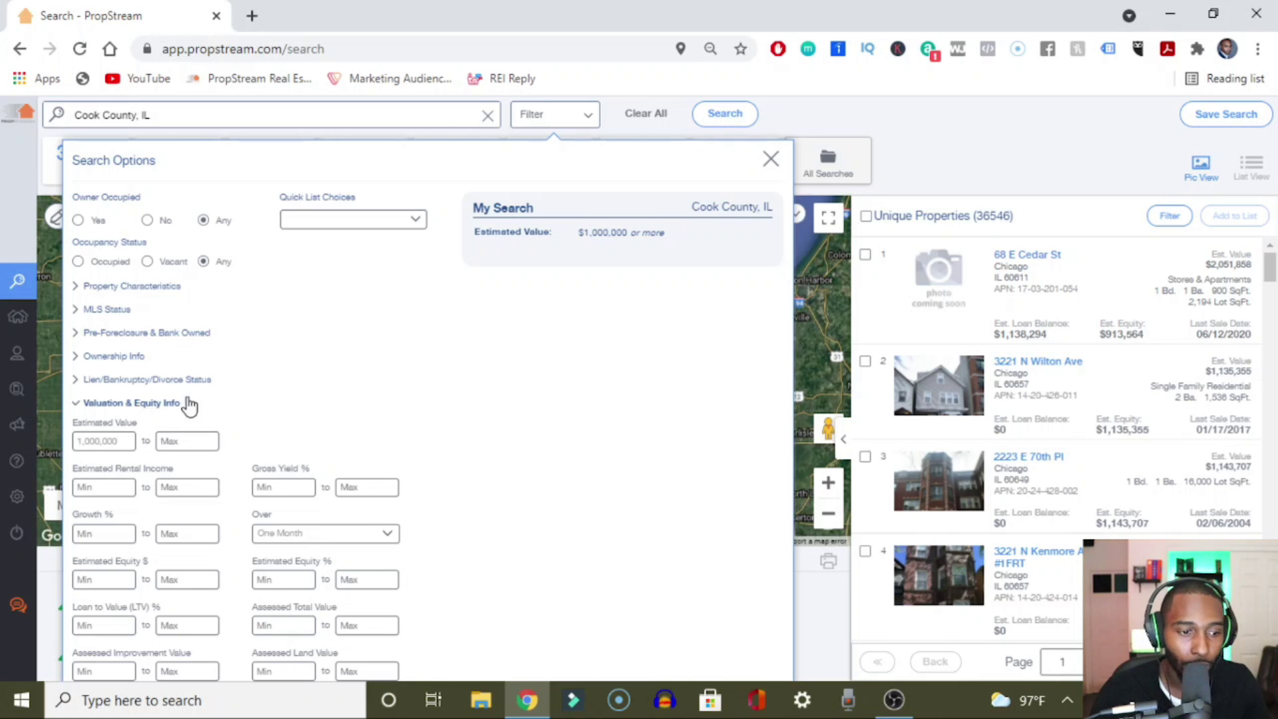
left_click(103, 404)
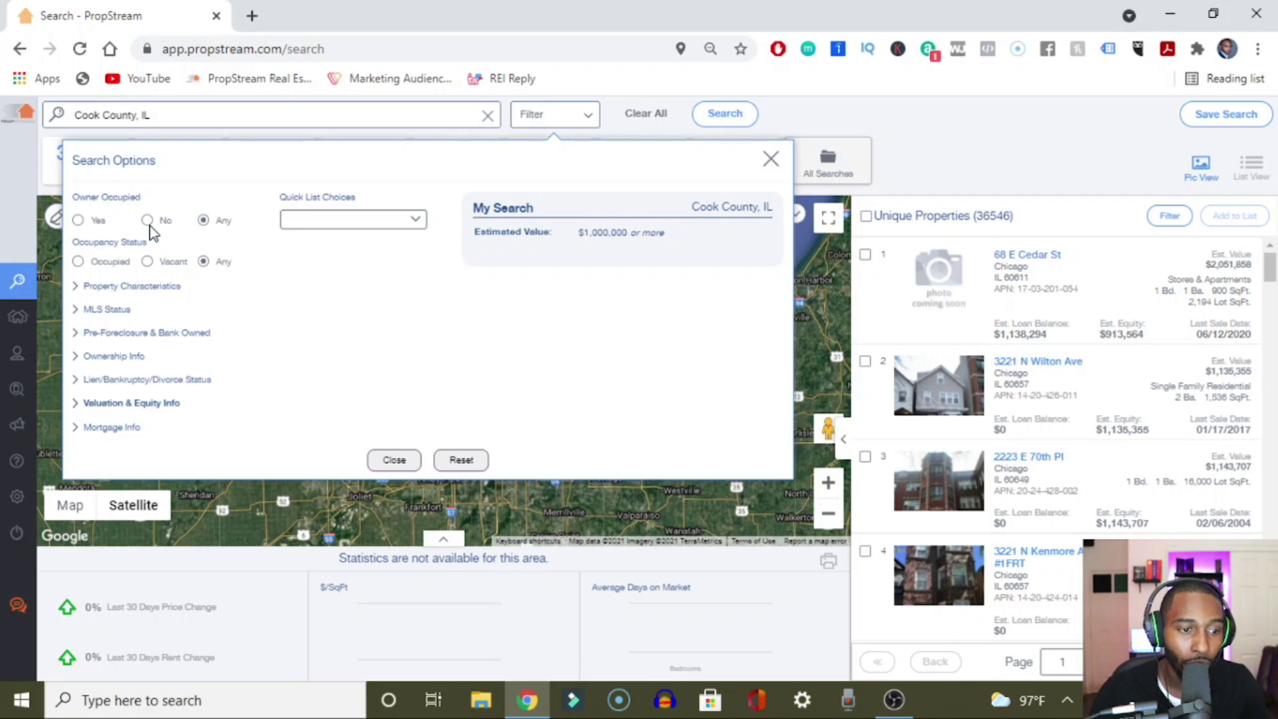
Step: Limit the high-value property search to off-market properties with the Residential classification
left_click(94, 311)
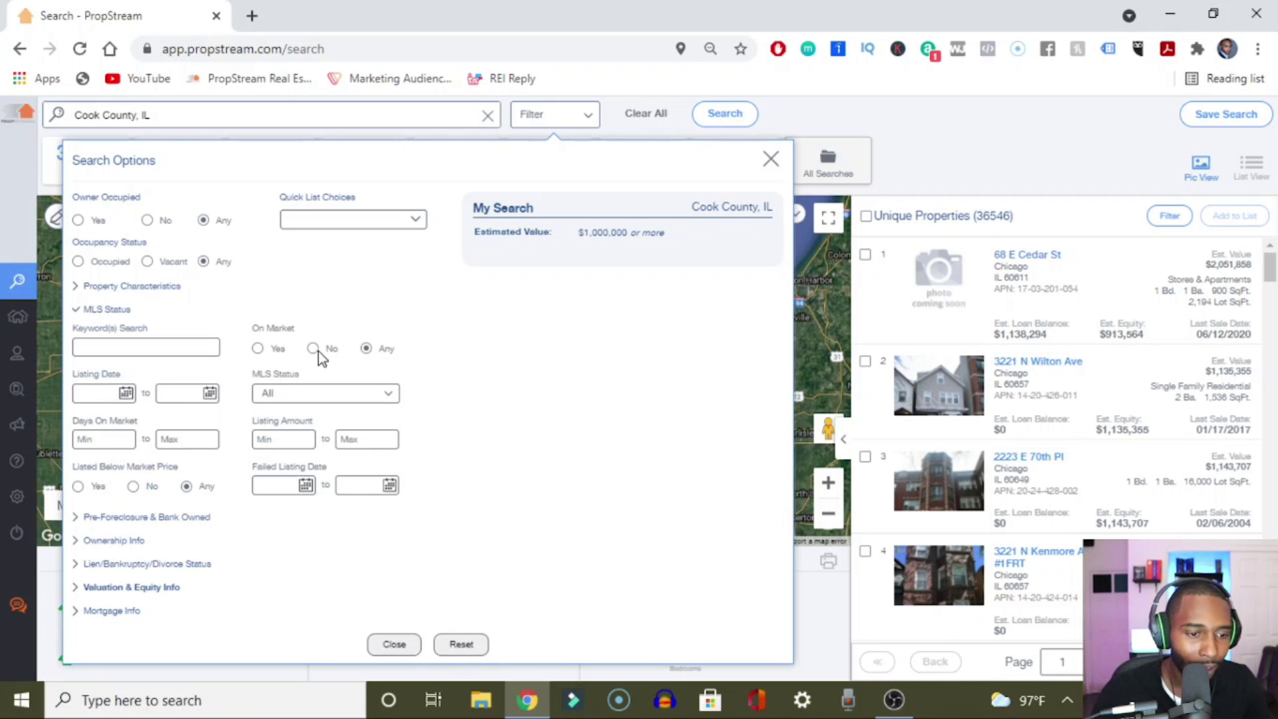
left_click(318, 351)
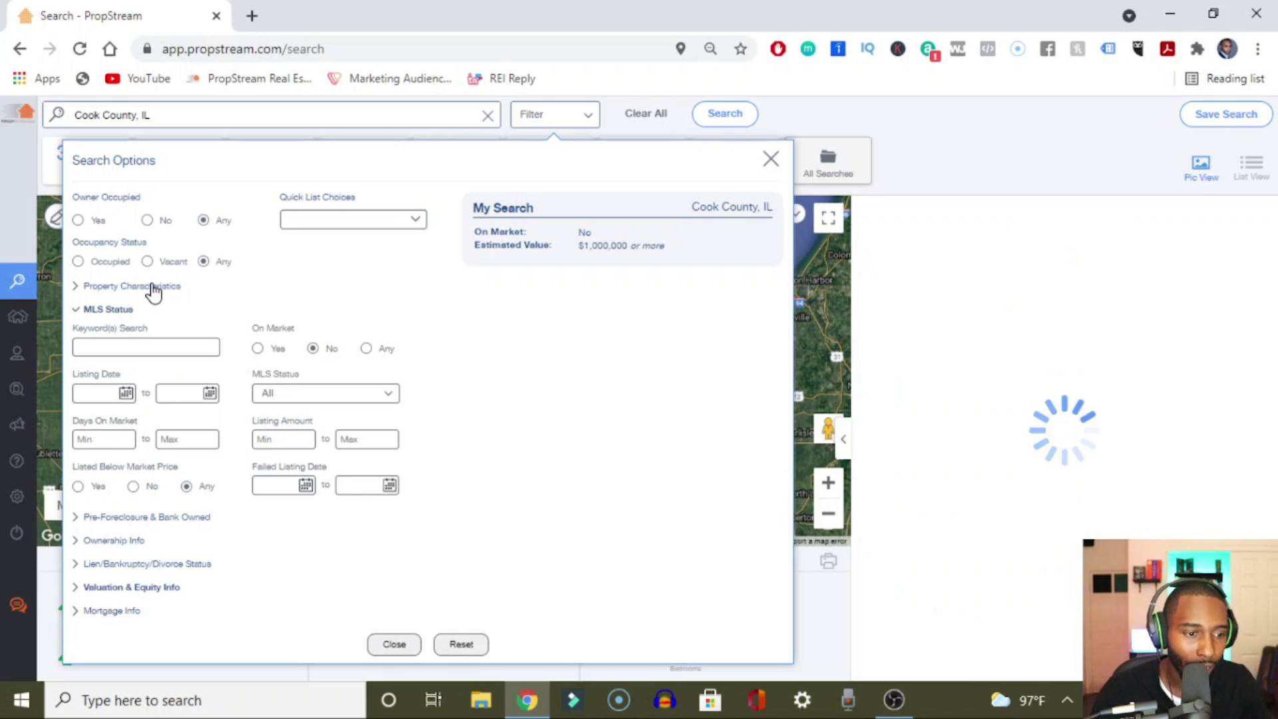
left_click(107, 288)
left_click(94, 323)
left_click(138, 352)
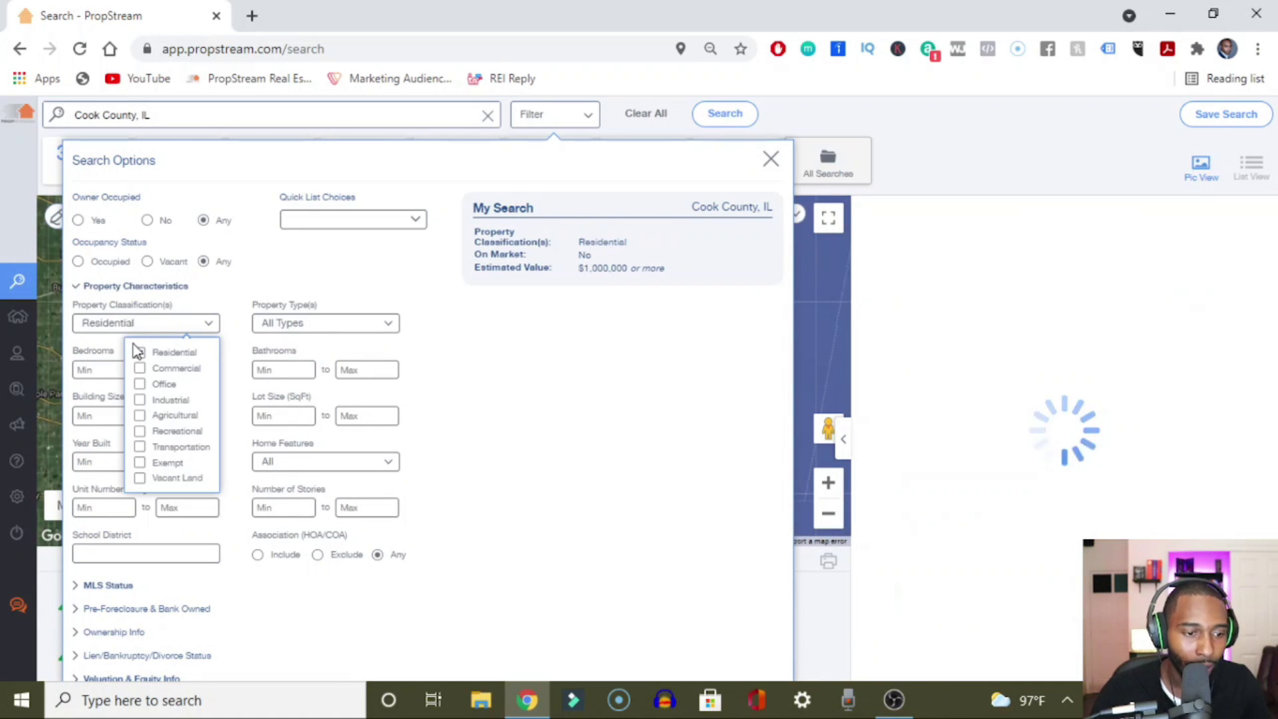
left_click(126, 287)
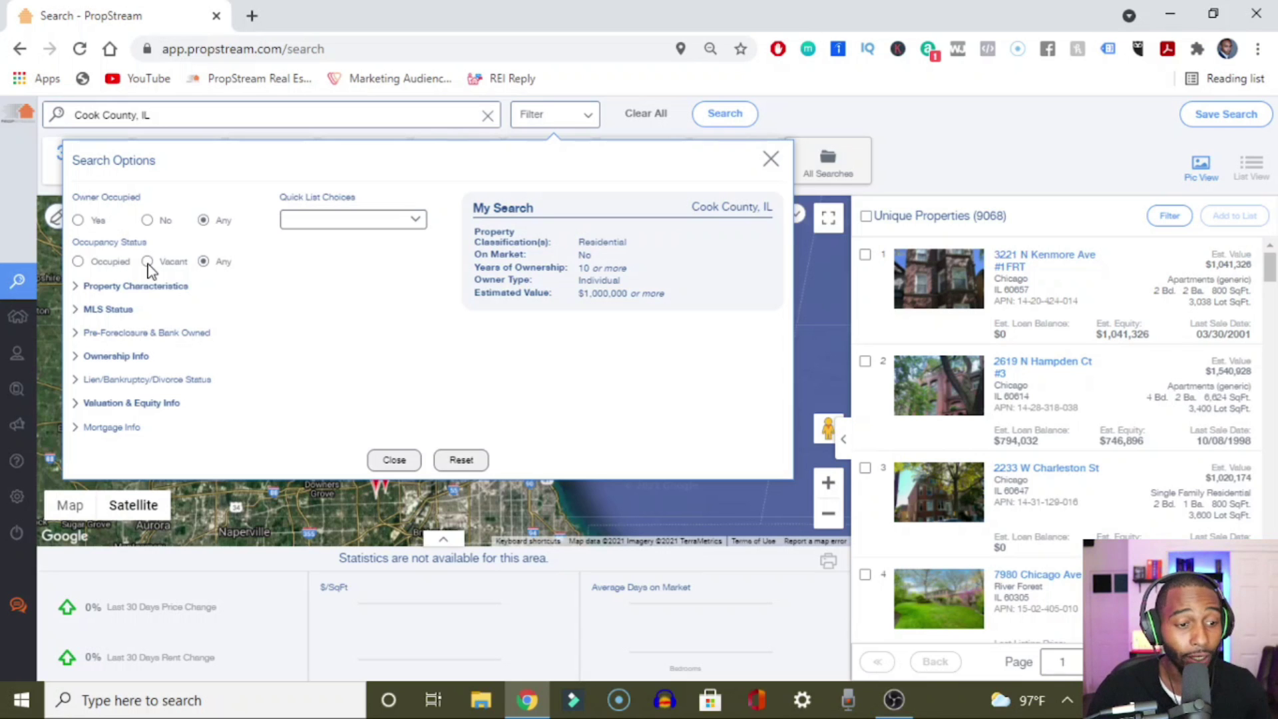
Step: Preview the high-value leads with Vacant occupancy, and switch to non-owner-occupied properties with Any occupancy status
left_click(147, 262)
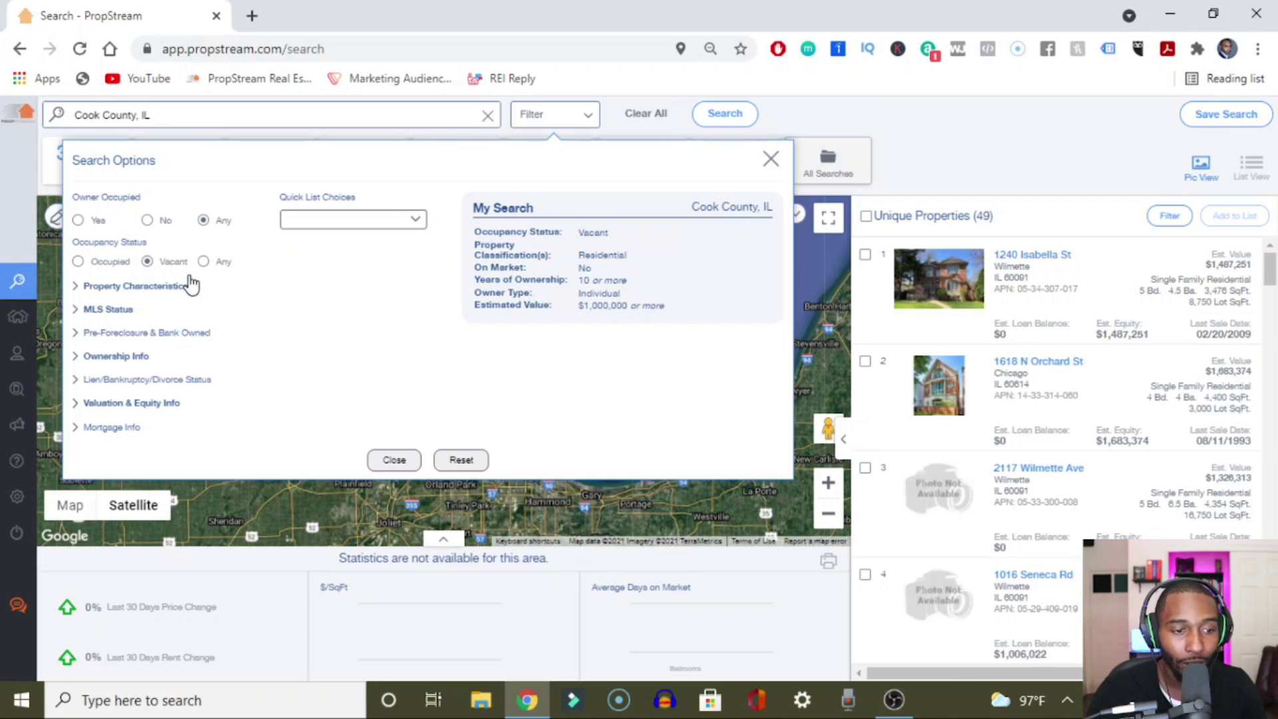
left_click(204, 262)
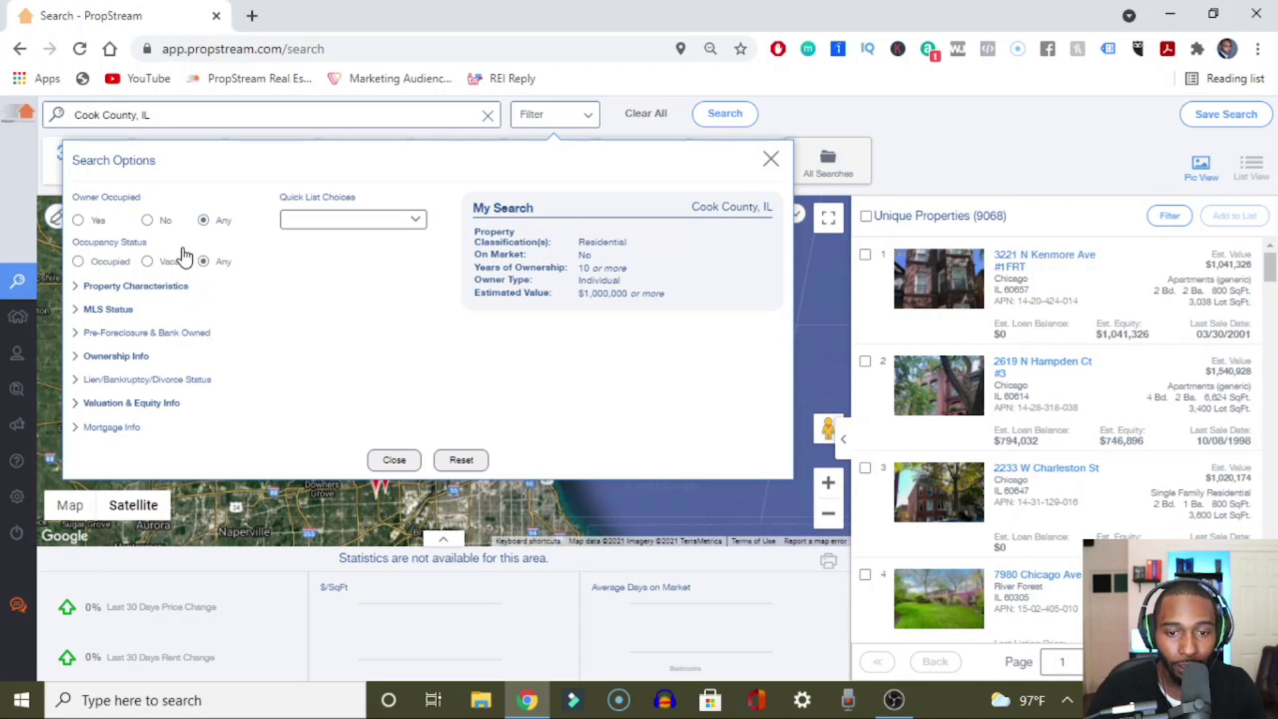
left_click(147, 221)
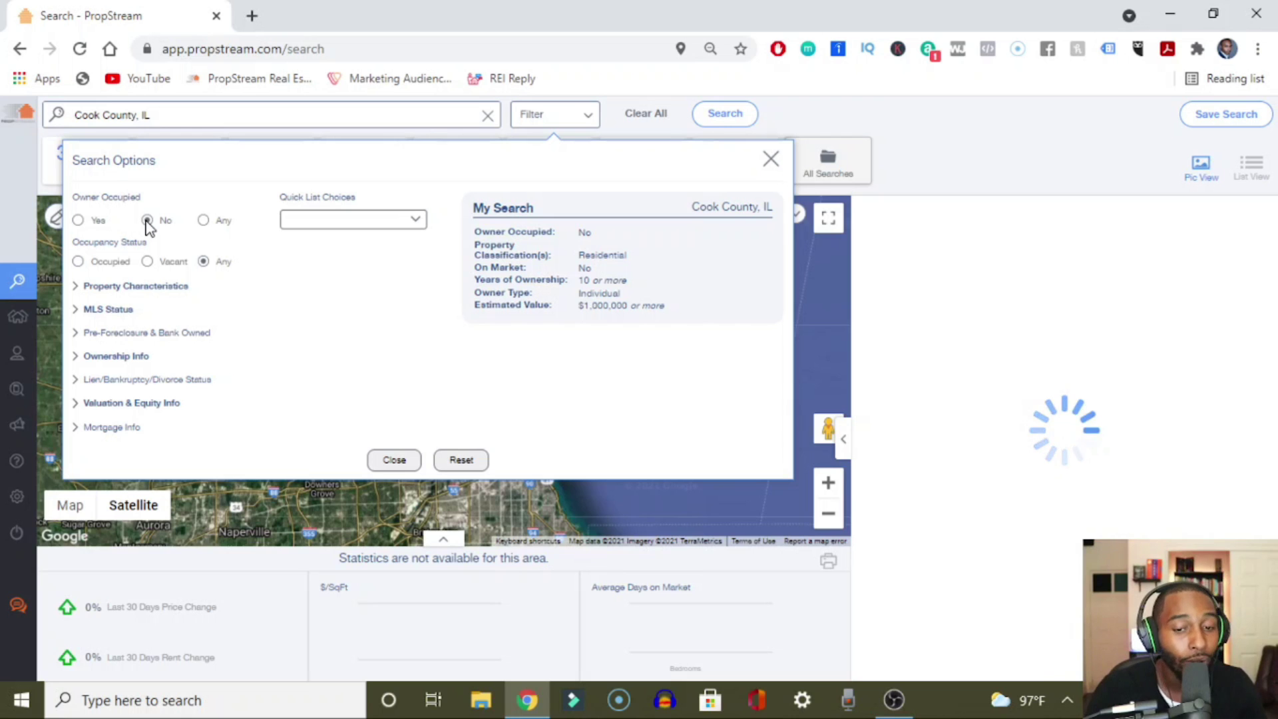